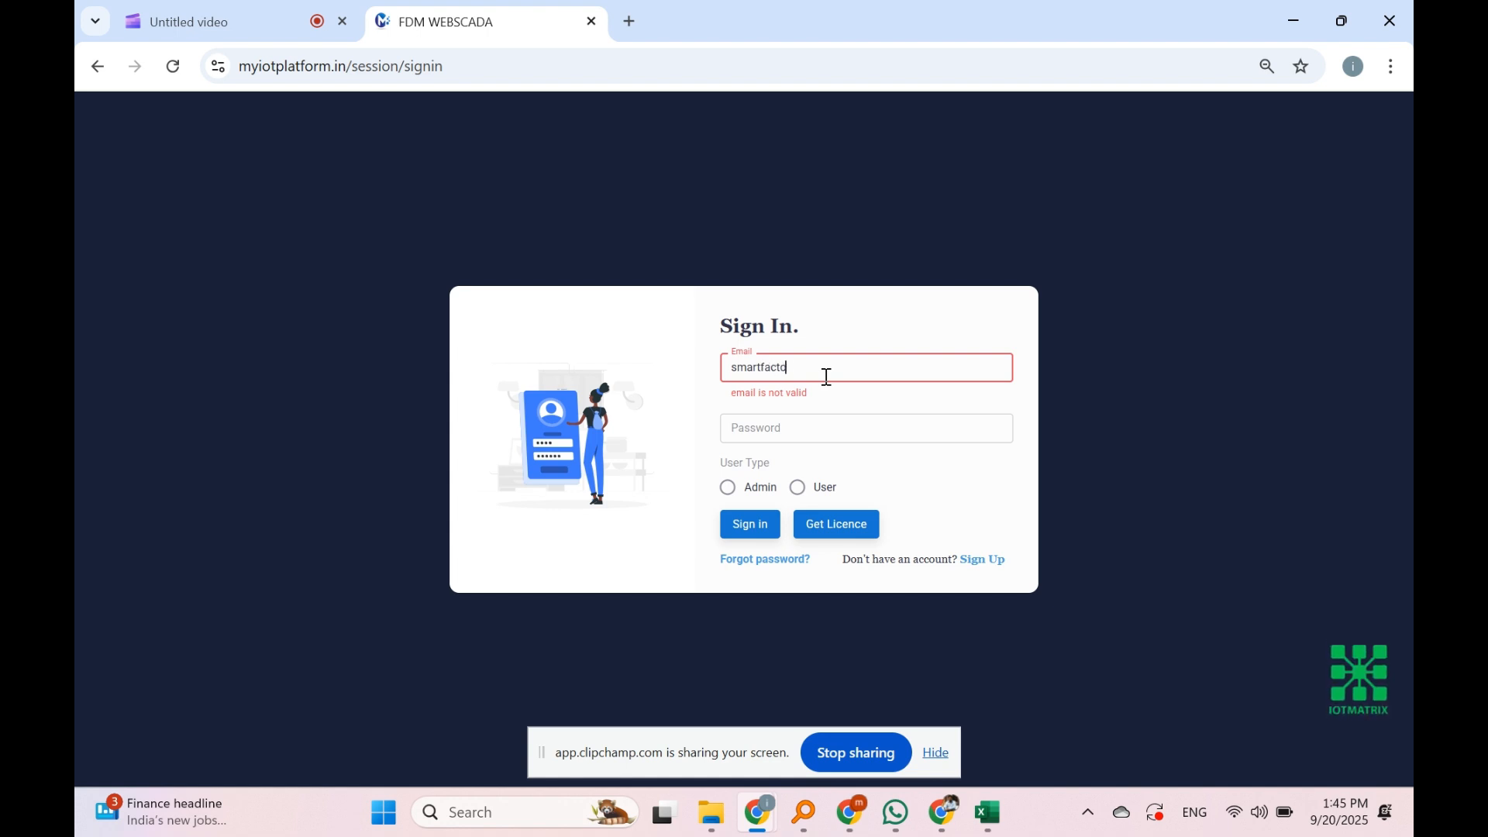
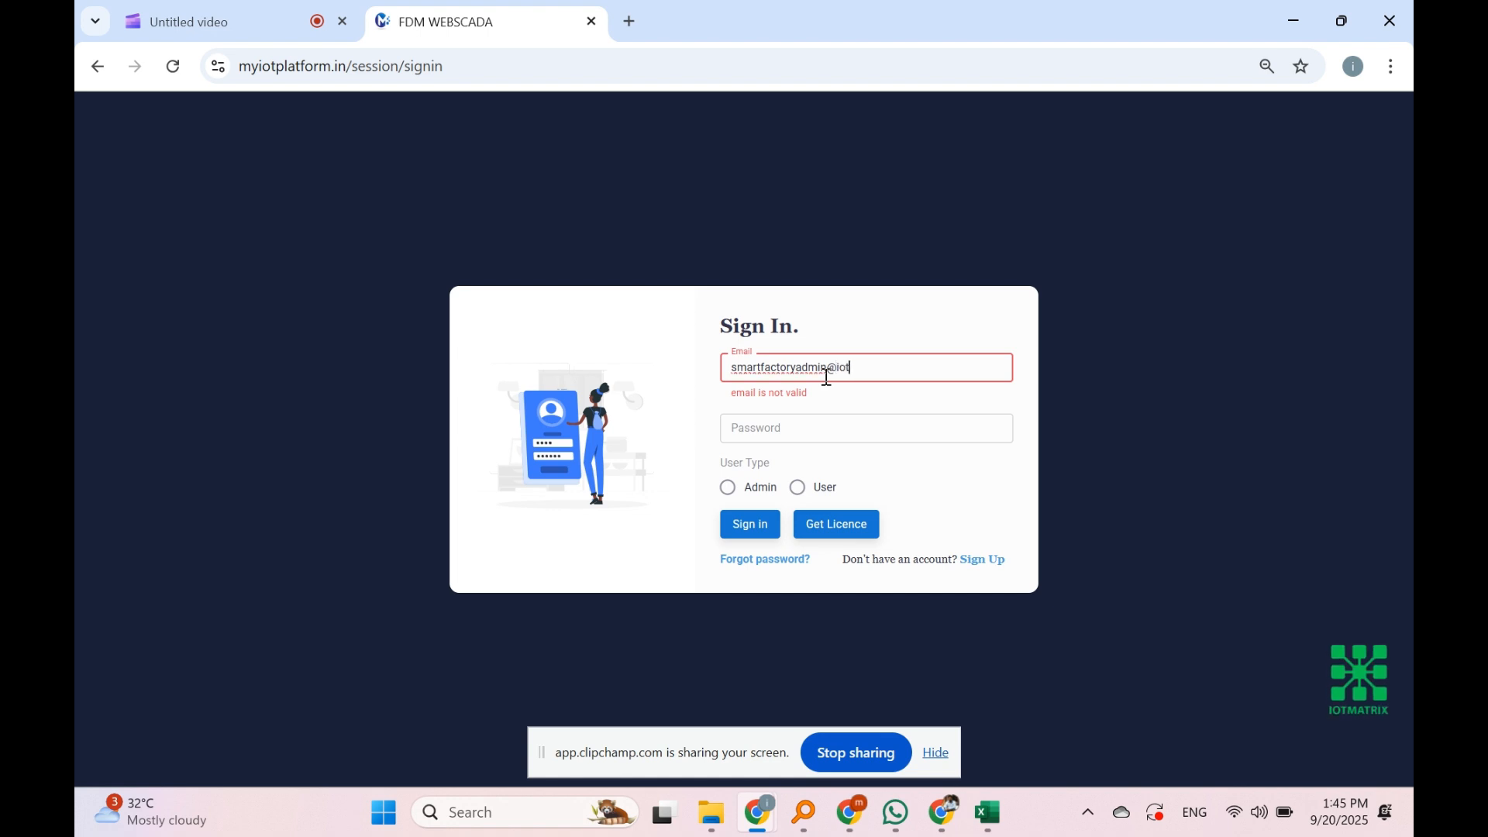
# Step: Sign in to FDM WEBSCADA as Admin with the administrator e-mail and password
pyautogui.click(782, 422)
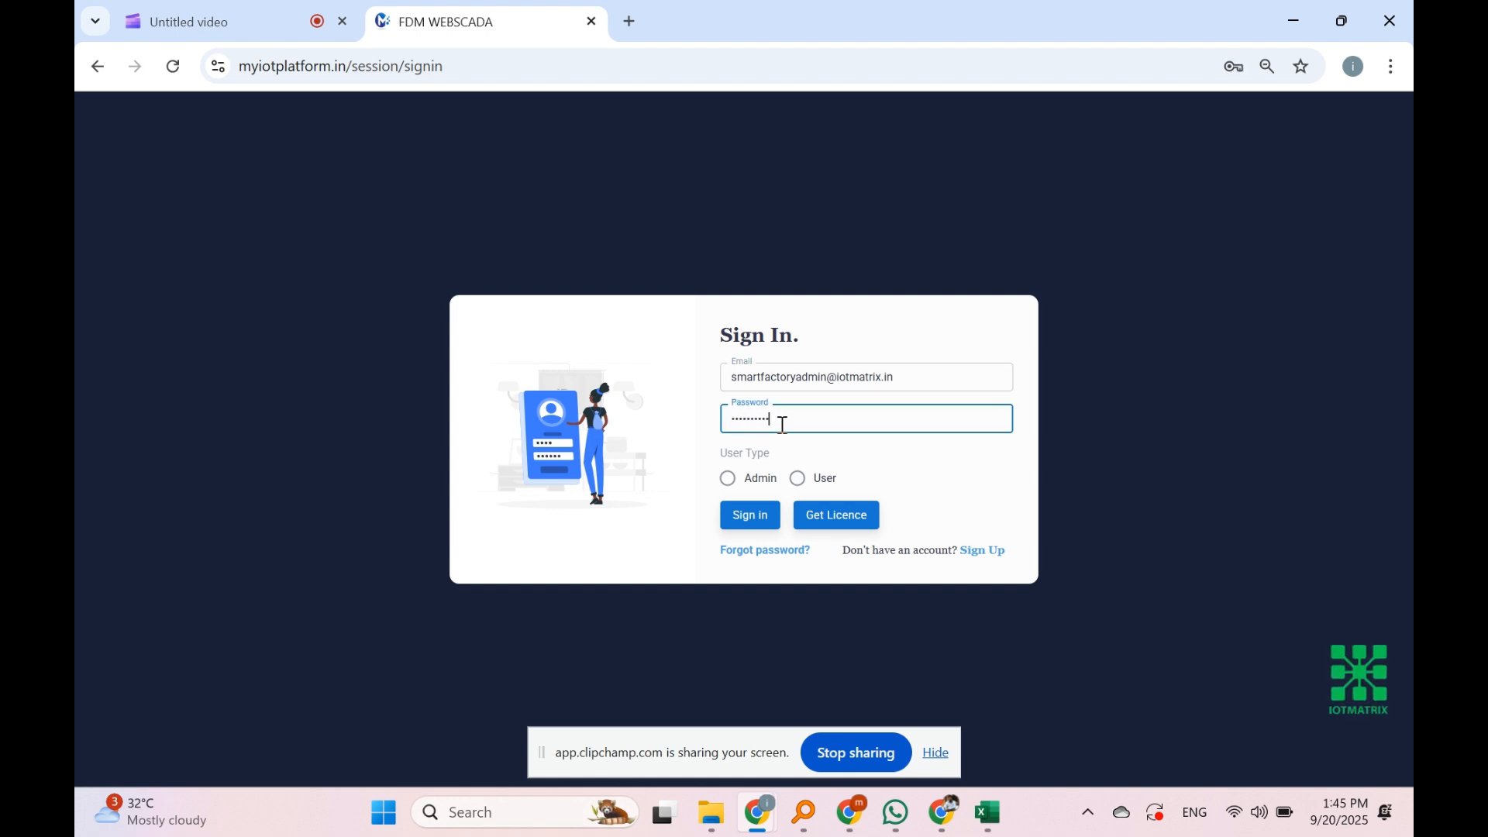
pyautogui.click(752, 483)
pyautogui.click(761, 528)
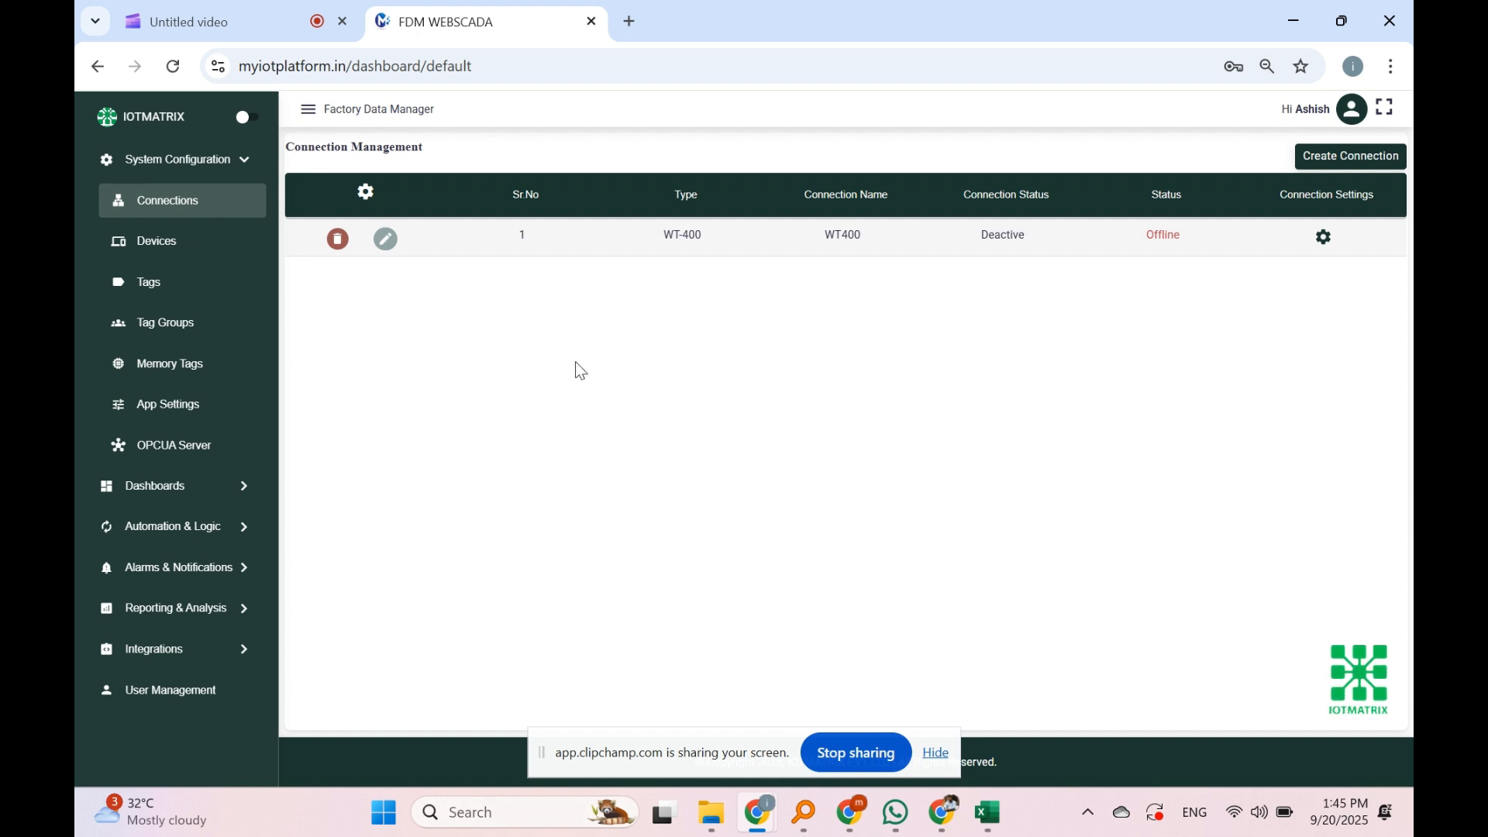
# Step: Open the Dashboards > Configurable View screen list
pyautogui.click(162, 173)
pyautogui.click(160, 204)
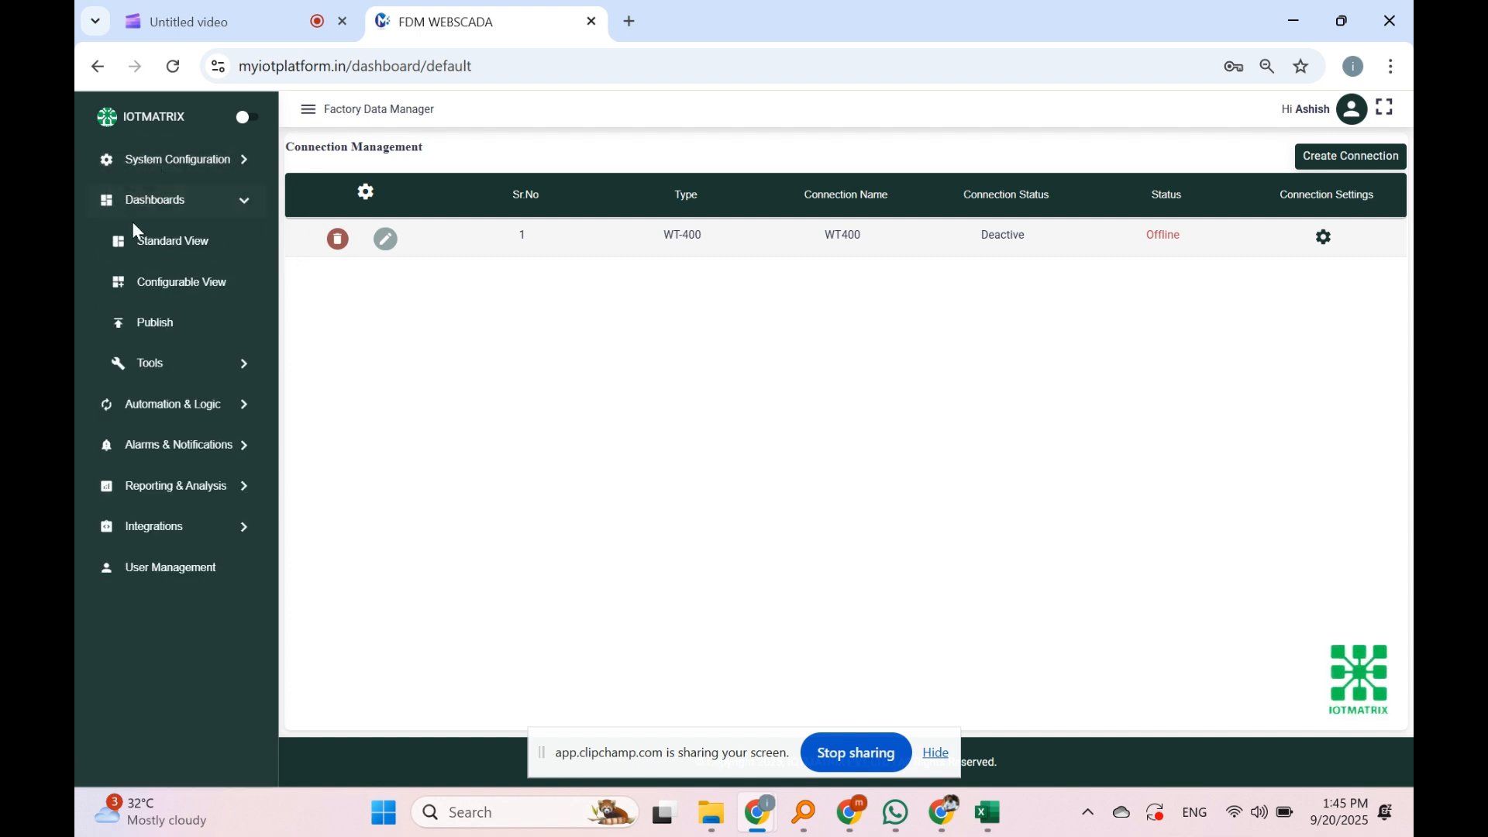
pyautogui.click(176, 287)
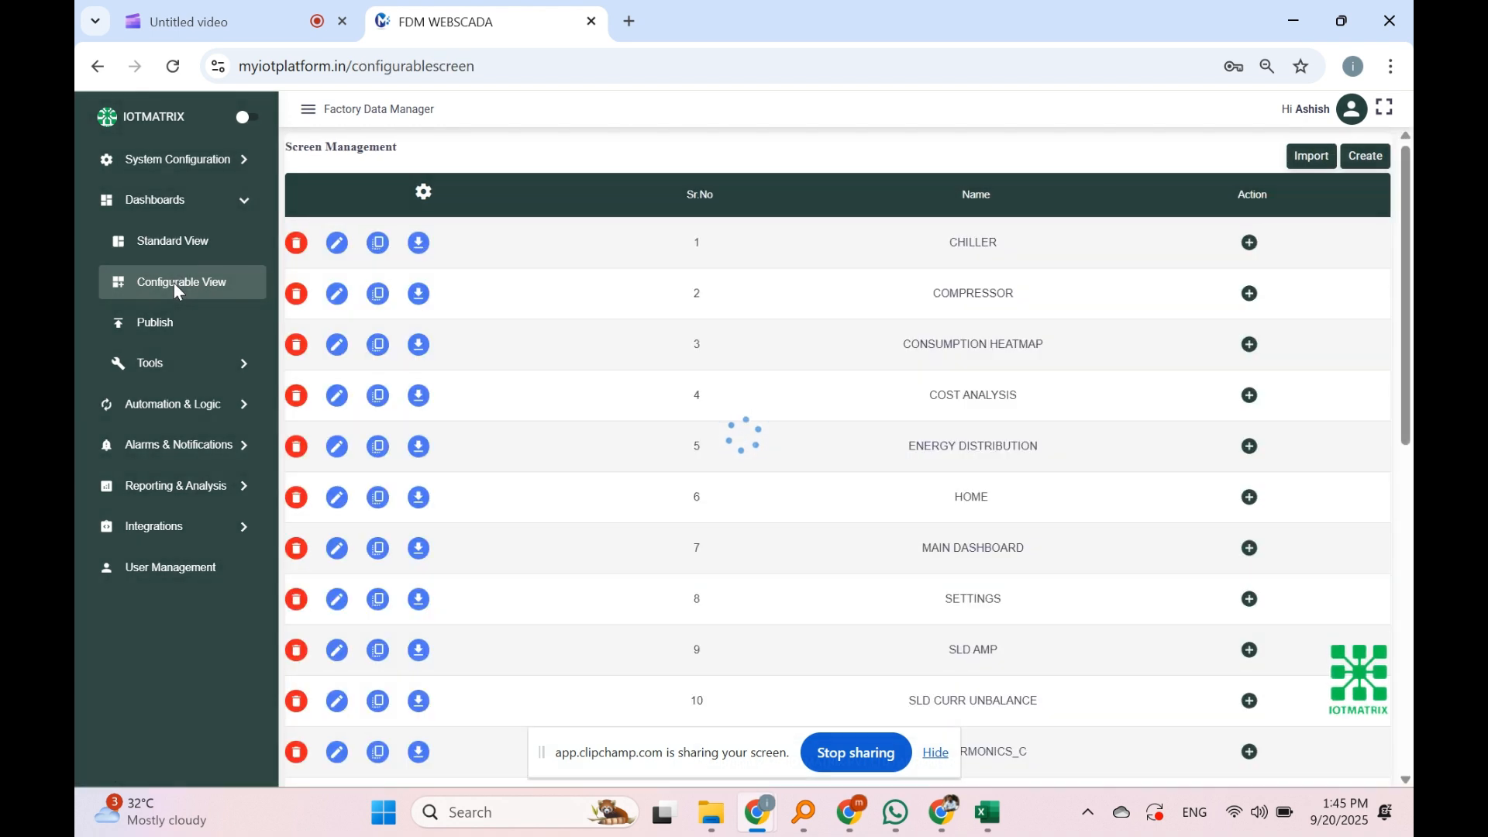
pyautogui.scroll(-9, 1081, 356)
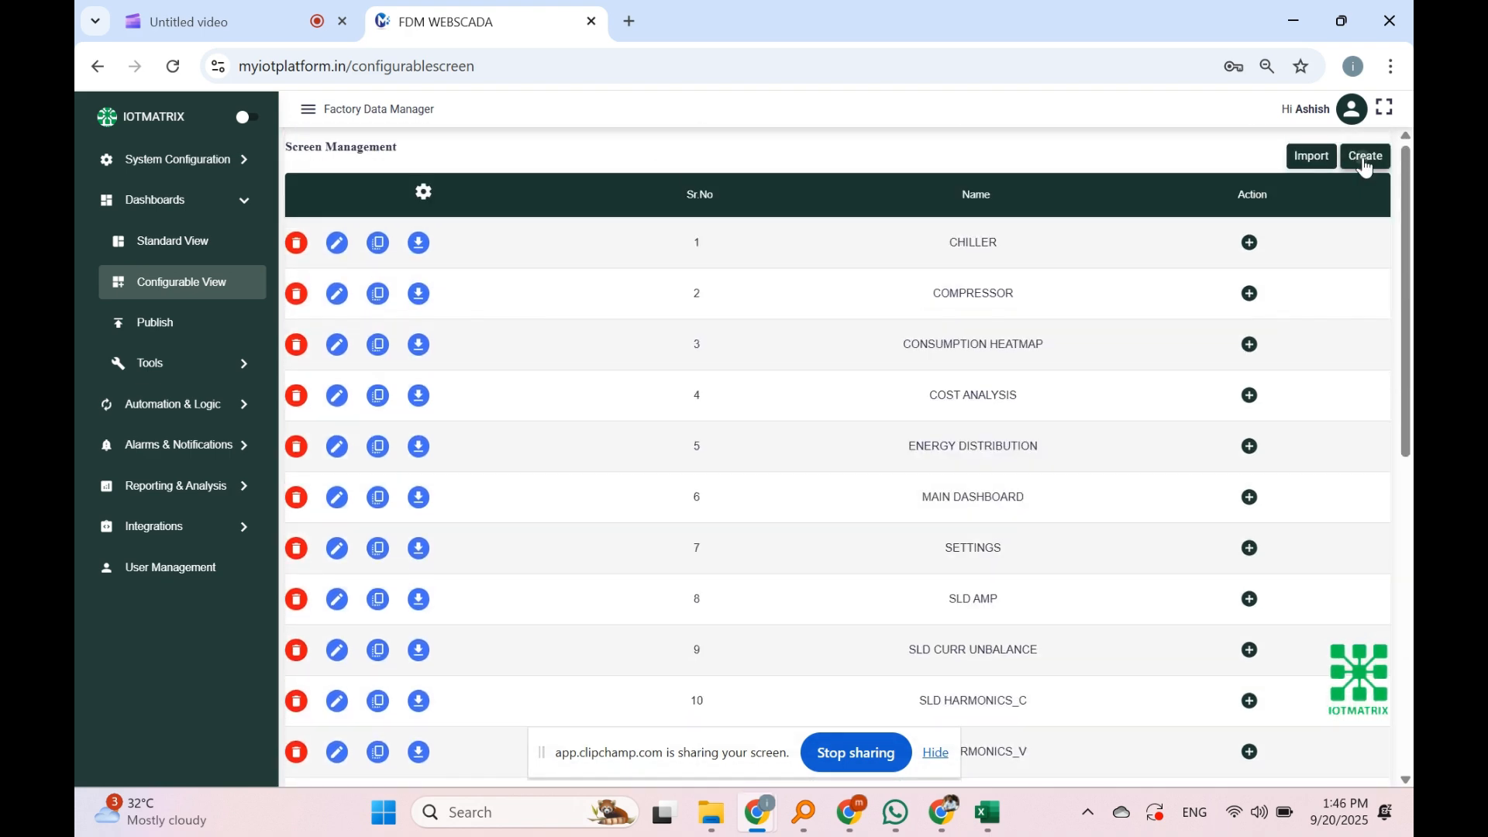
# Step: Create a dashboard named TEST SCREEN and open its row 22 entry for editing
pyautogui.click(1366, 159)
pyautogui.click(778, 298)
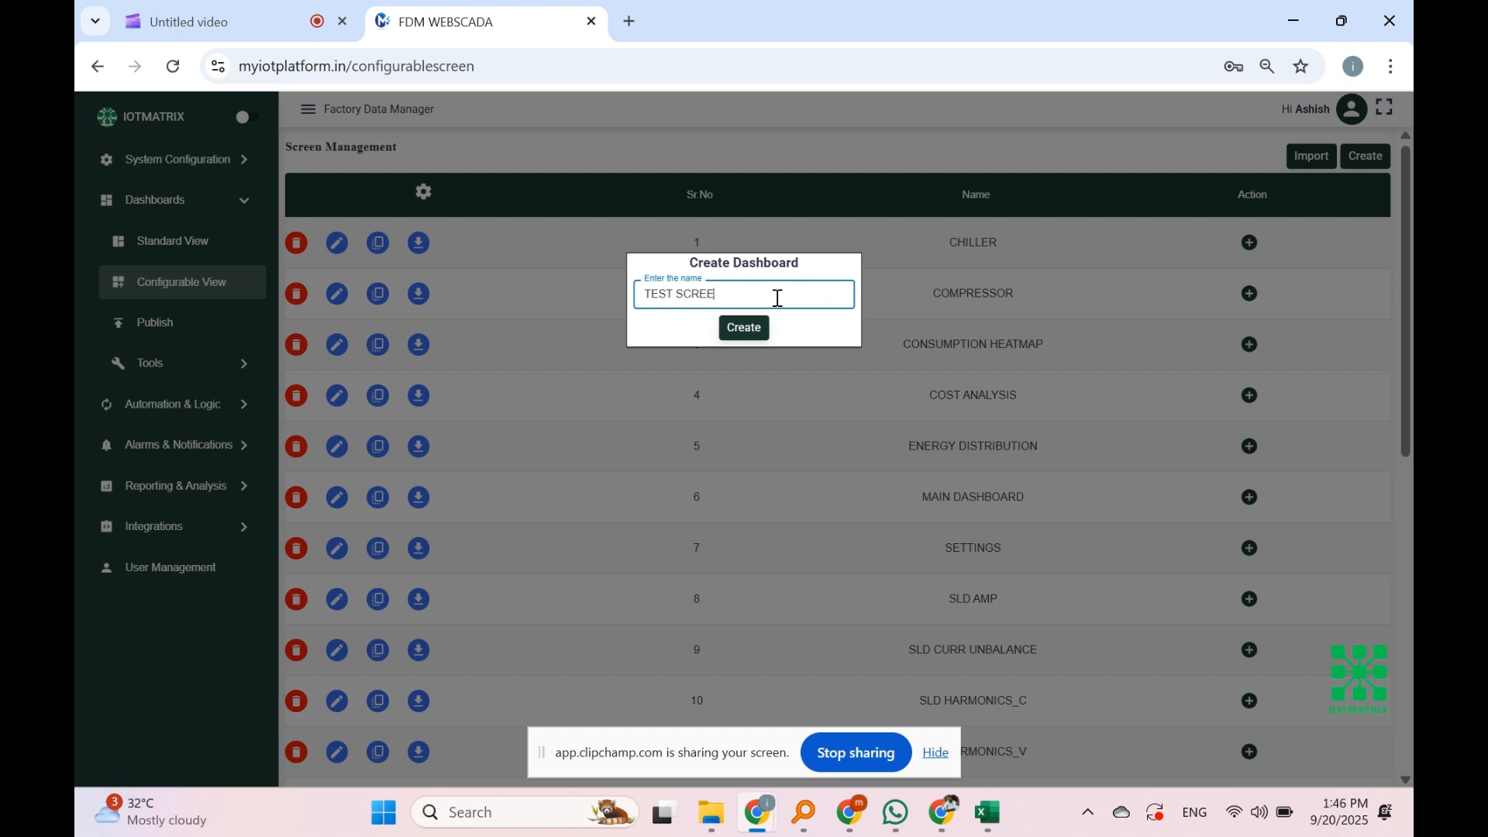
pyautogui.click(744, 327)
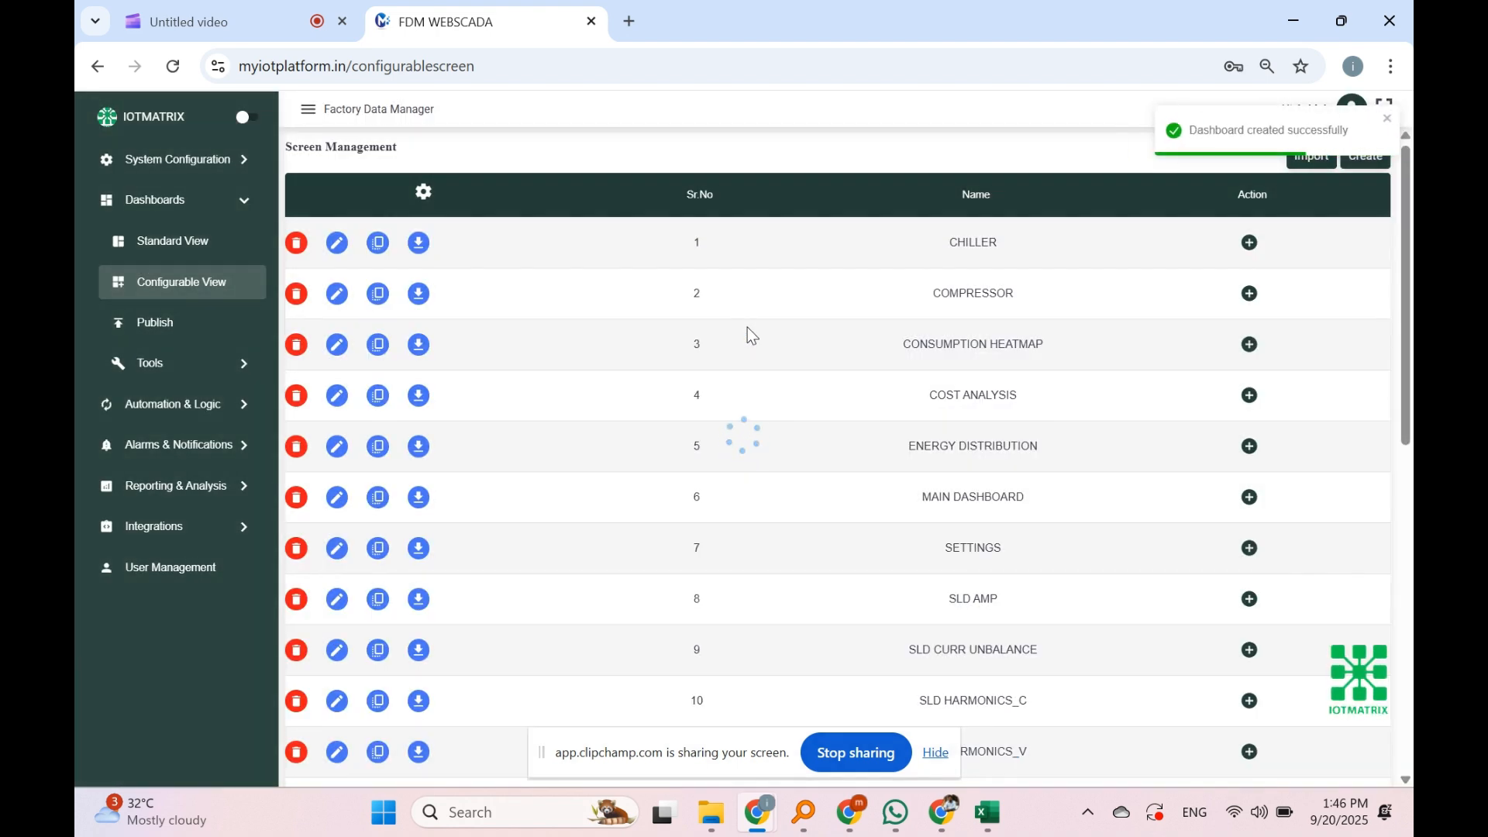
pyautogui.moveTo(1409, 417); pyautogui.dragTo(1409, 738)
pyautogui.moveTo(920, 595); pyautogui.dragTo(1030, 608)
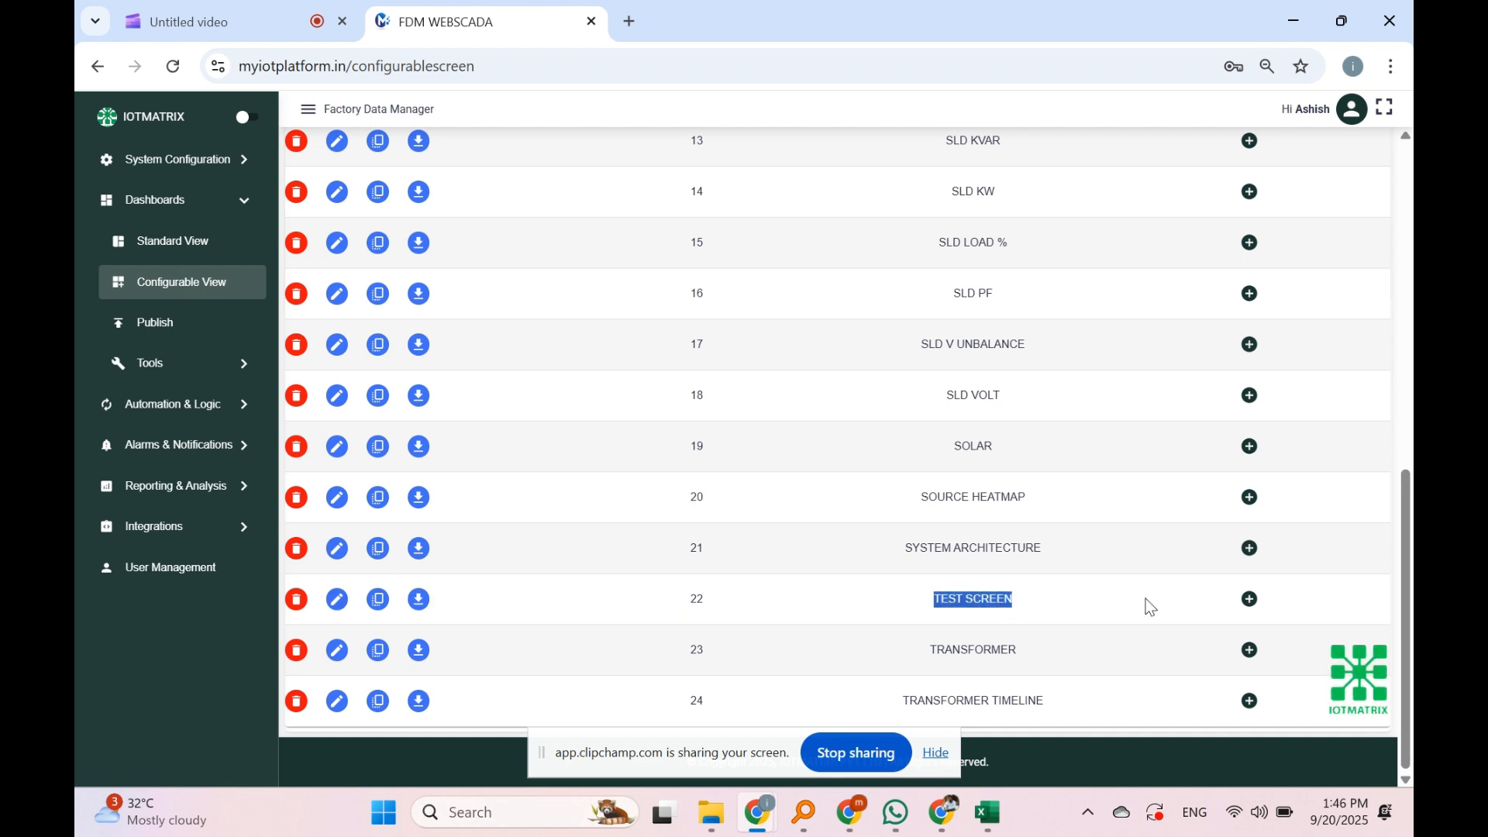
pyautogui.click(1244, 600)
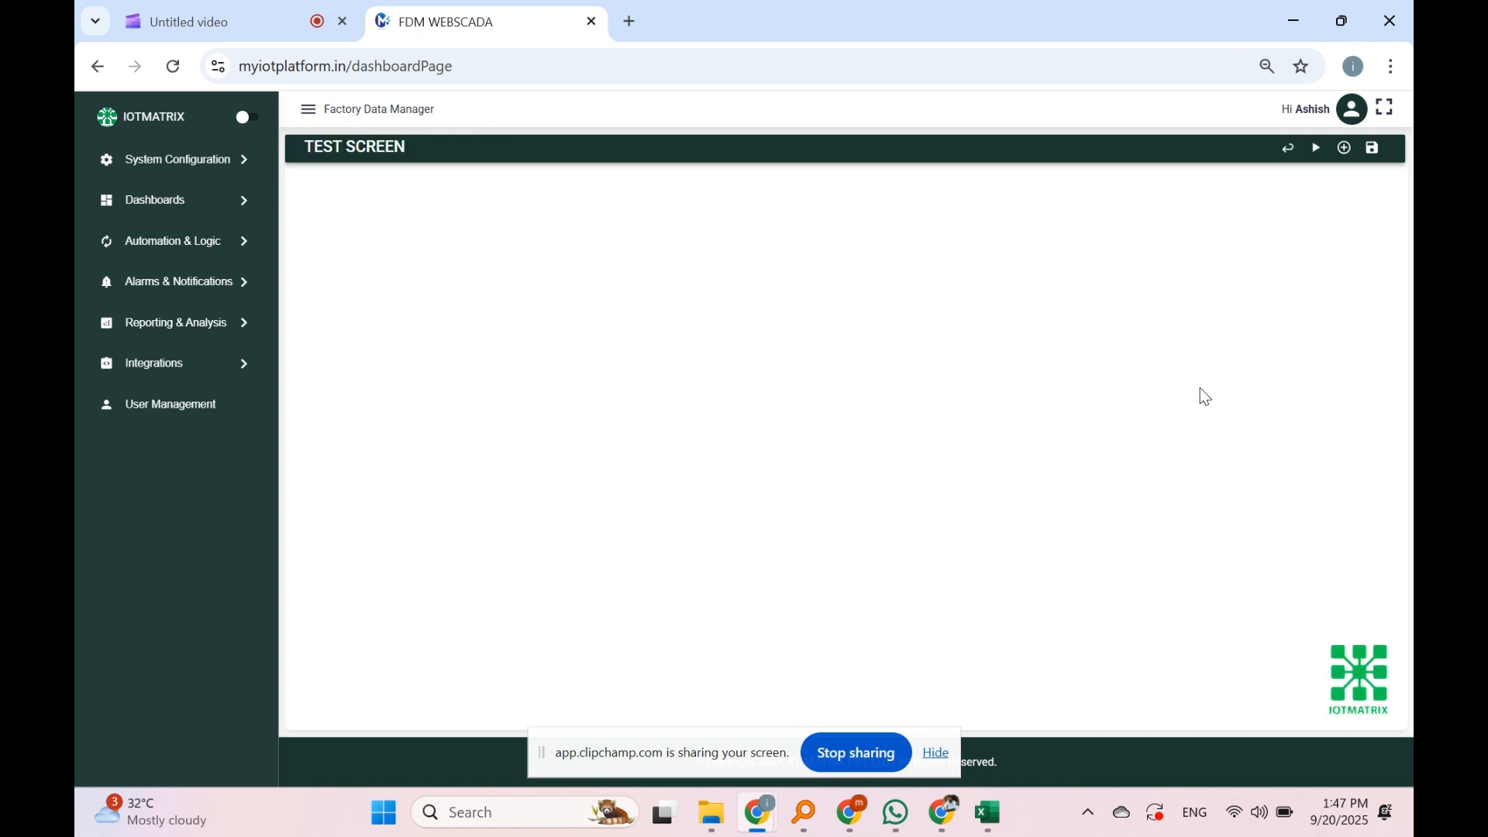
# Step: Add a FullGauge widget from the Gauge category to the empty TEST SCREEN dashboard
pyautogui.click(1344, 149)
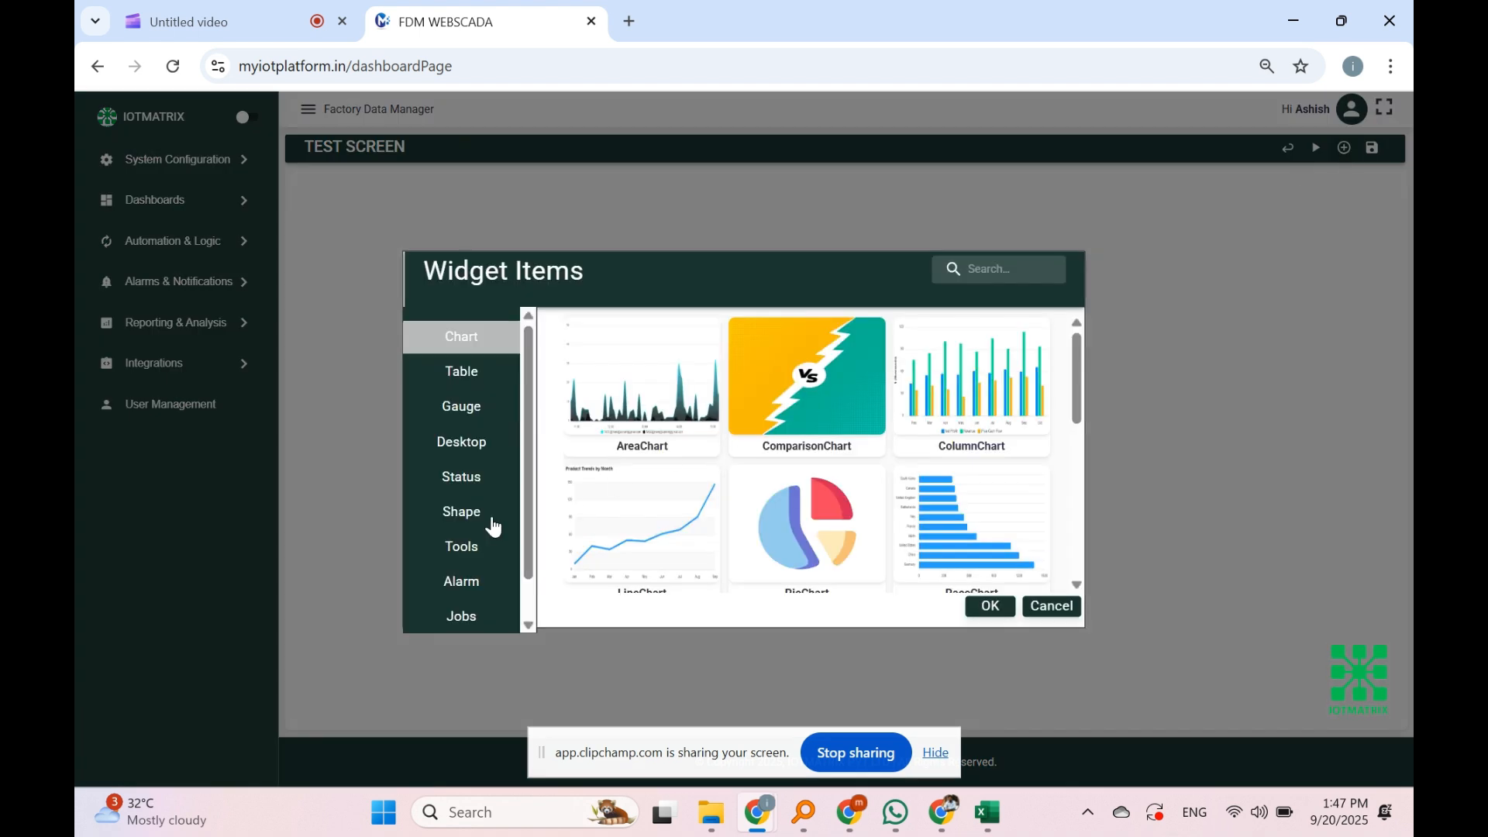
pyautogui.scroll(-5, 777, 414)
pyautogui.scroll(5, 799, 481)
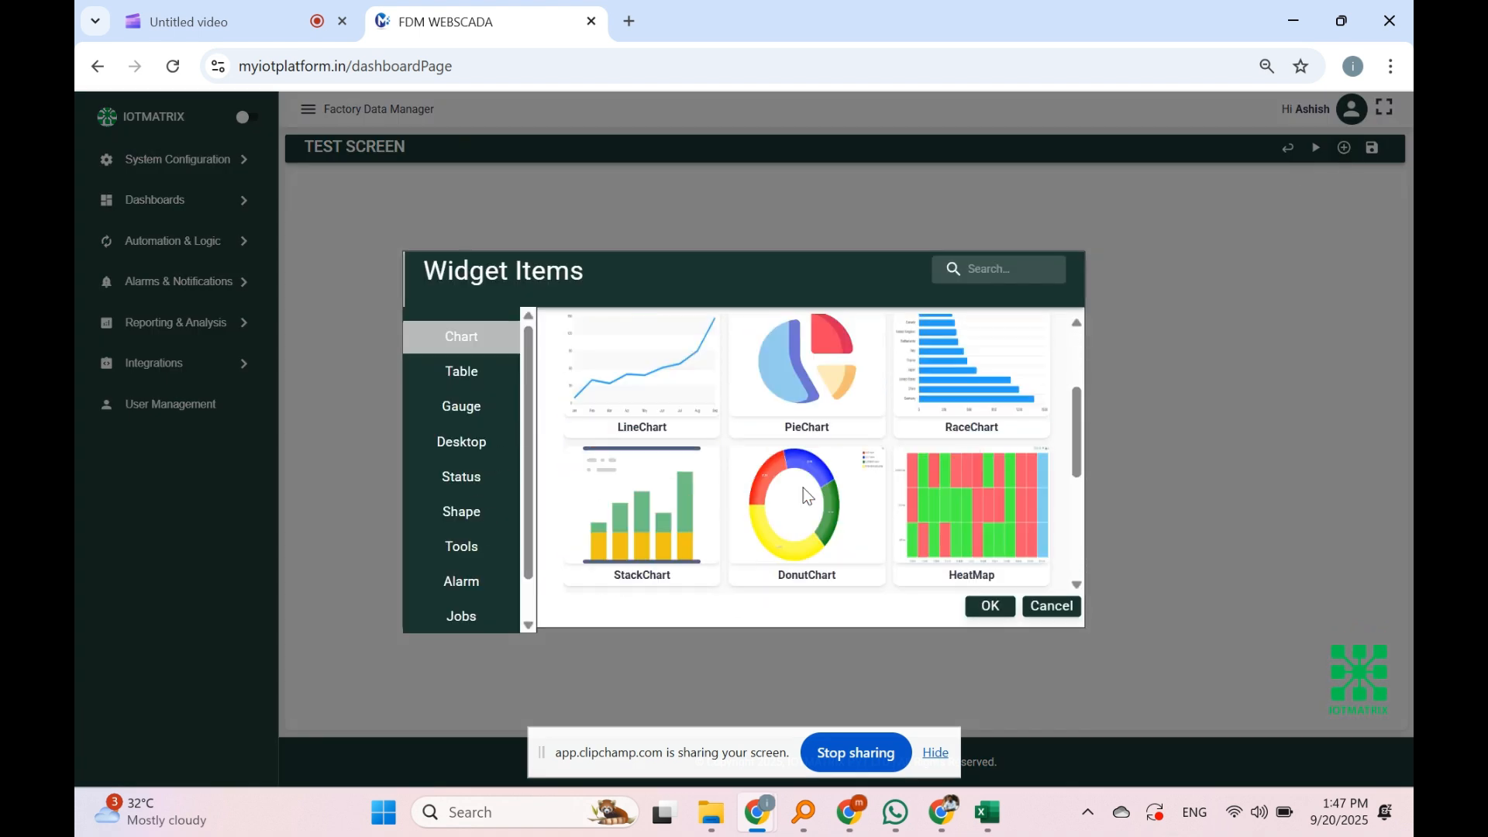
pyautogui.click(478, 379)
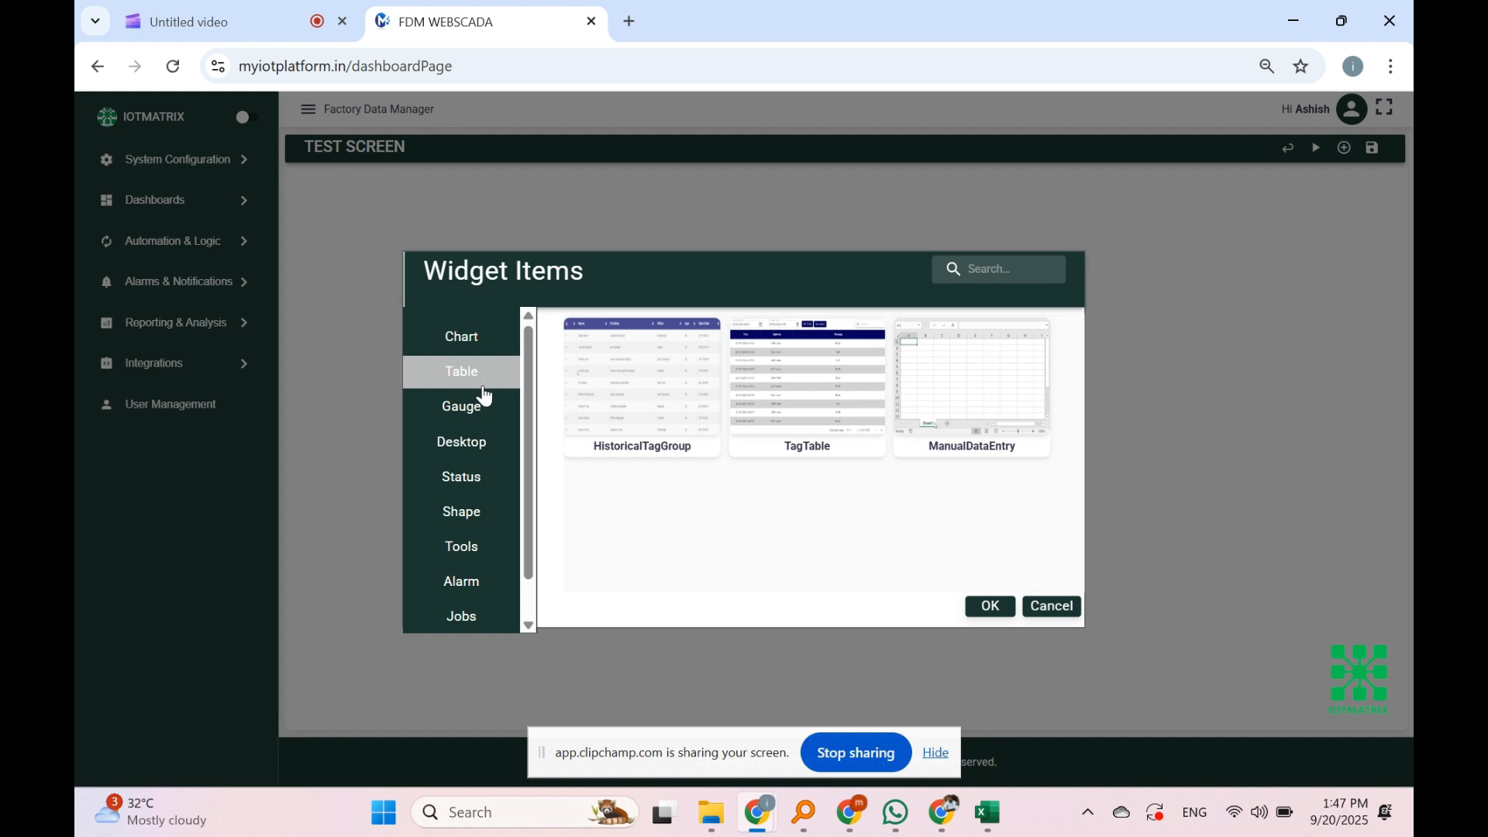
pyautogui.click(465, 419)
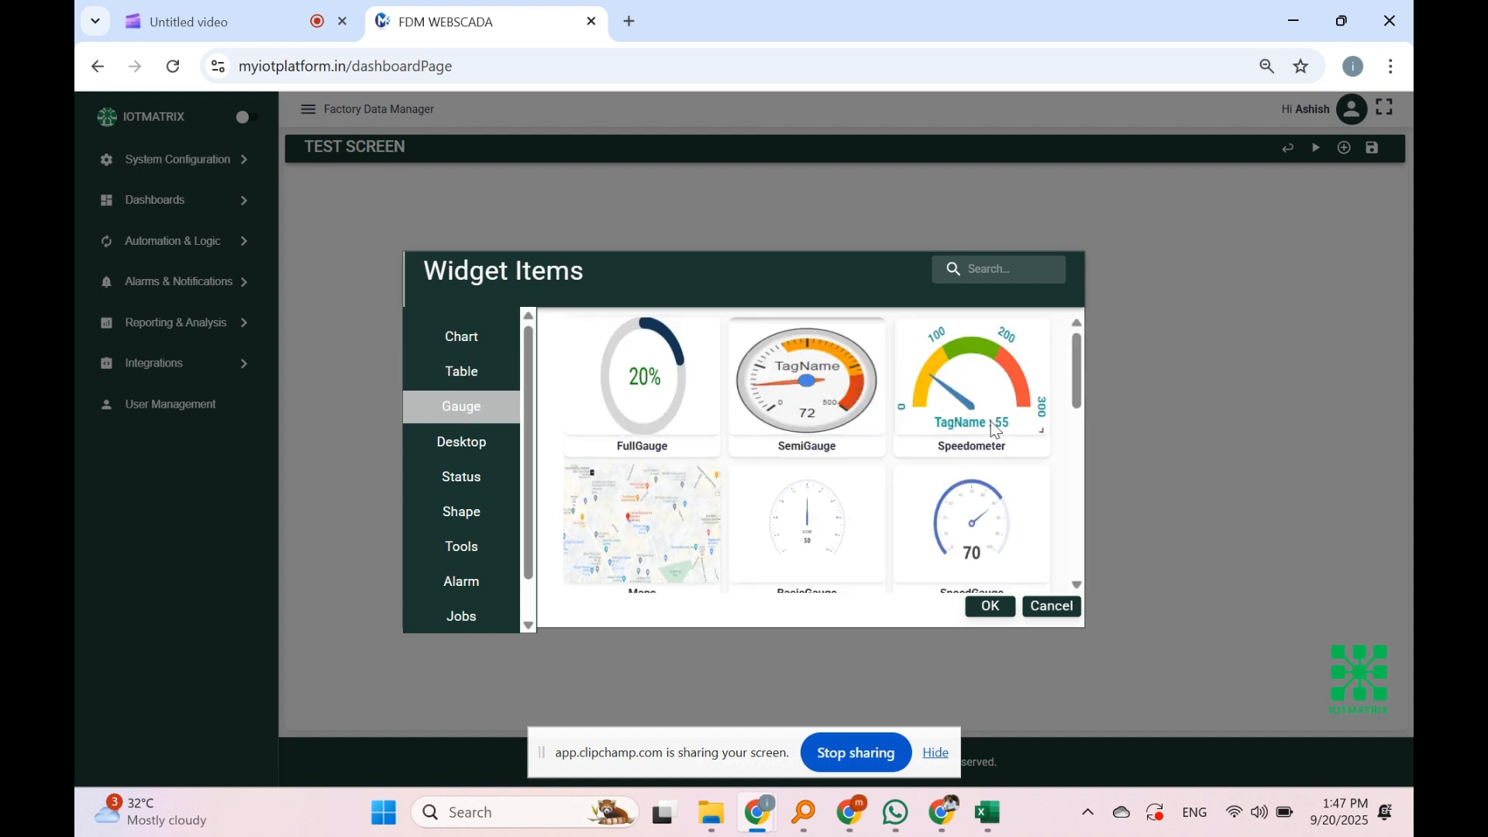
pyautogui.scroll(-6, 992, 425)
pyautogui.scroll(6, 986, 435)
pyautogui.scroll(-4, 986, 450)
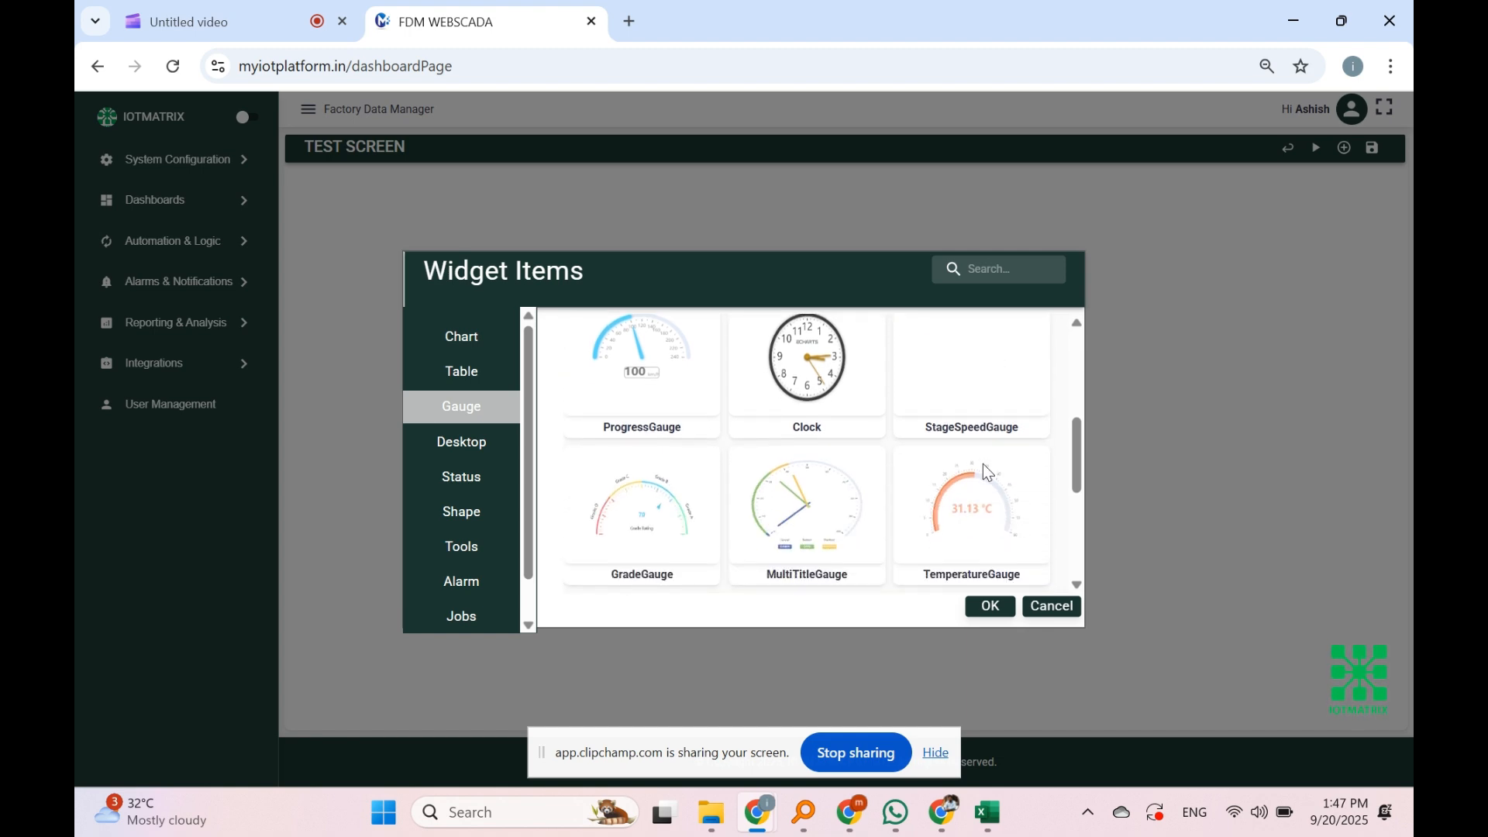
pyautogui.scroll(4, 983, 465)
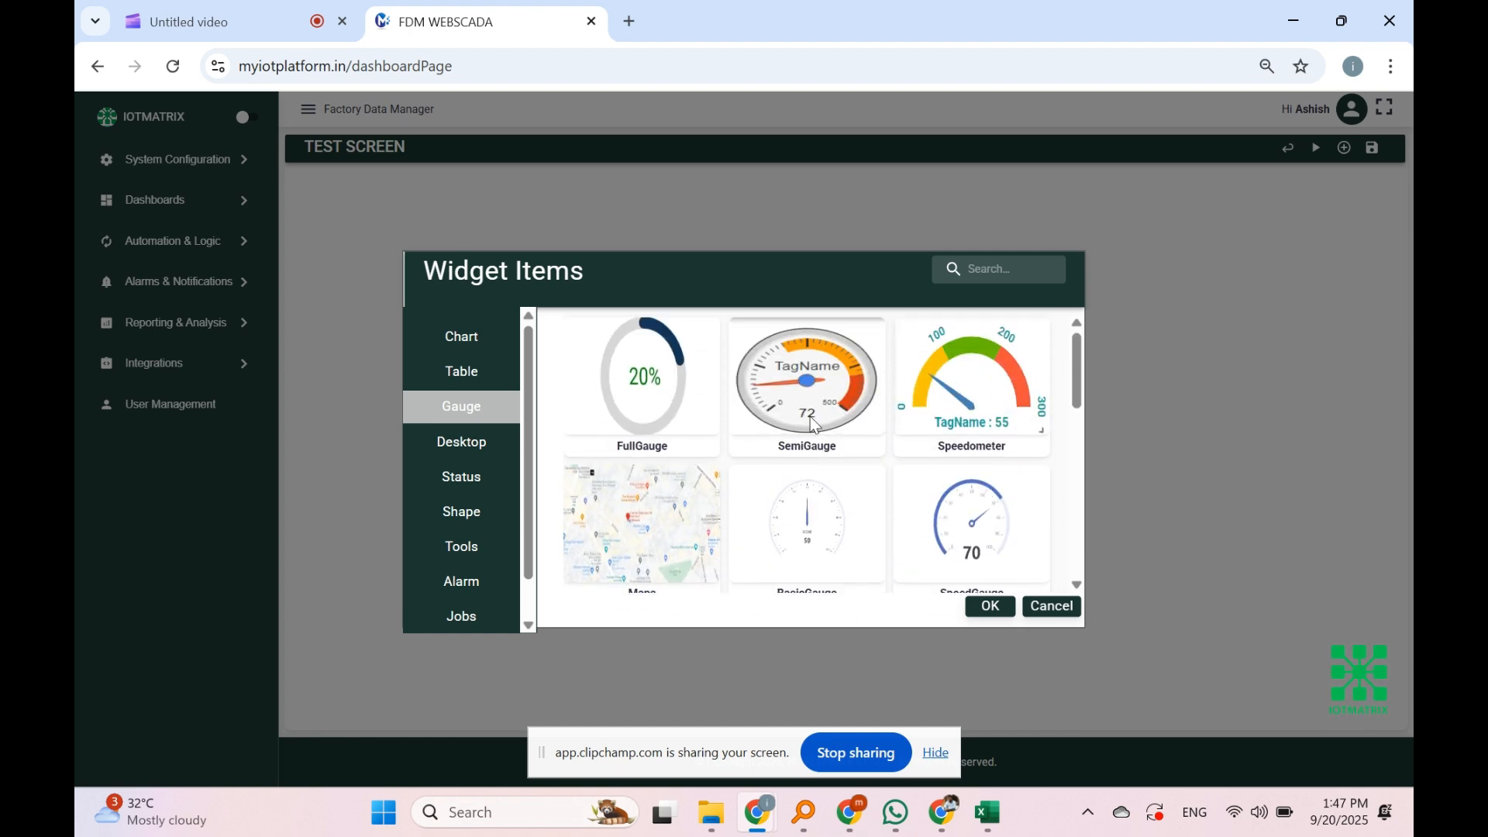
pyautogui.click(637, 411)
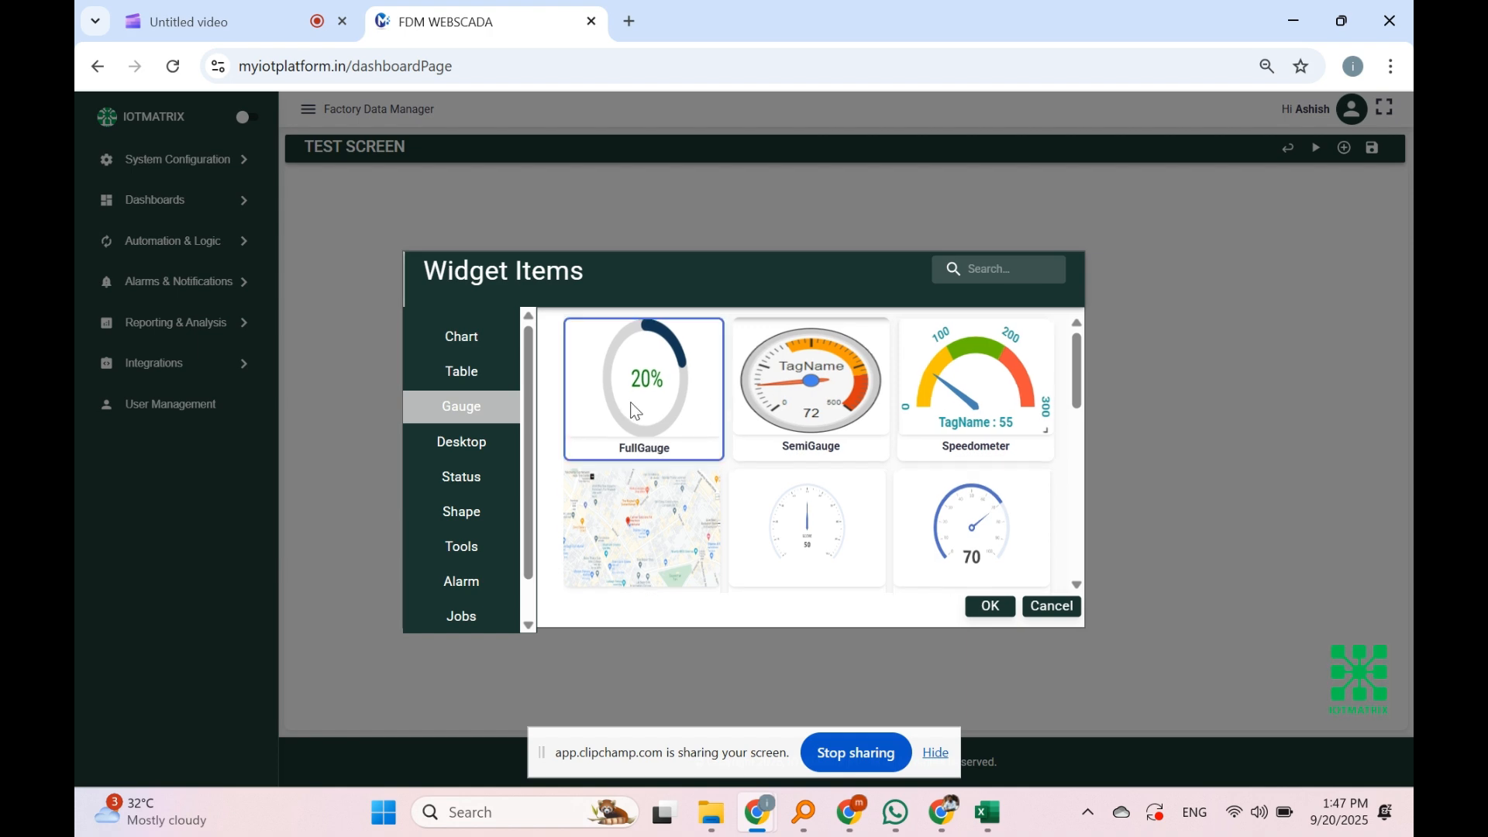
pyautogui.click(986, 606)
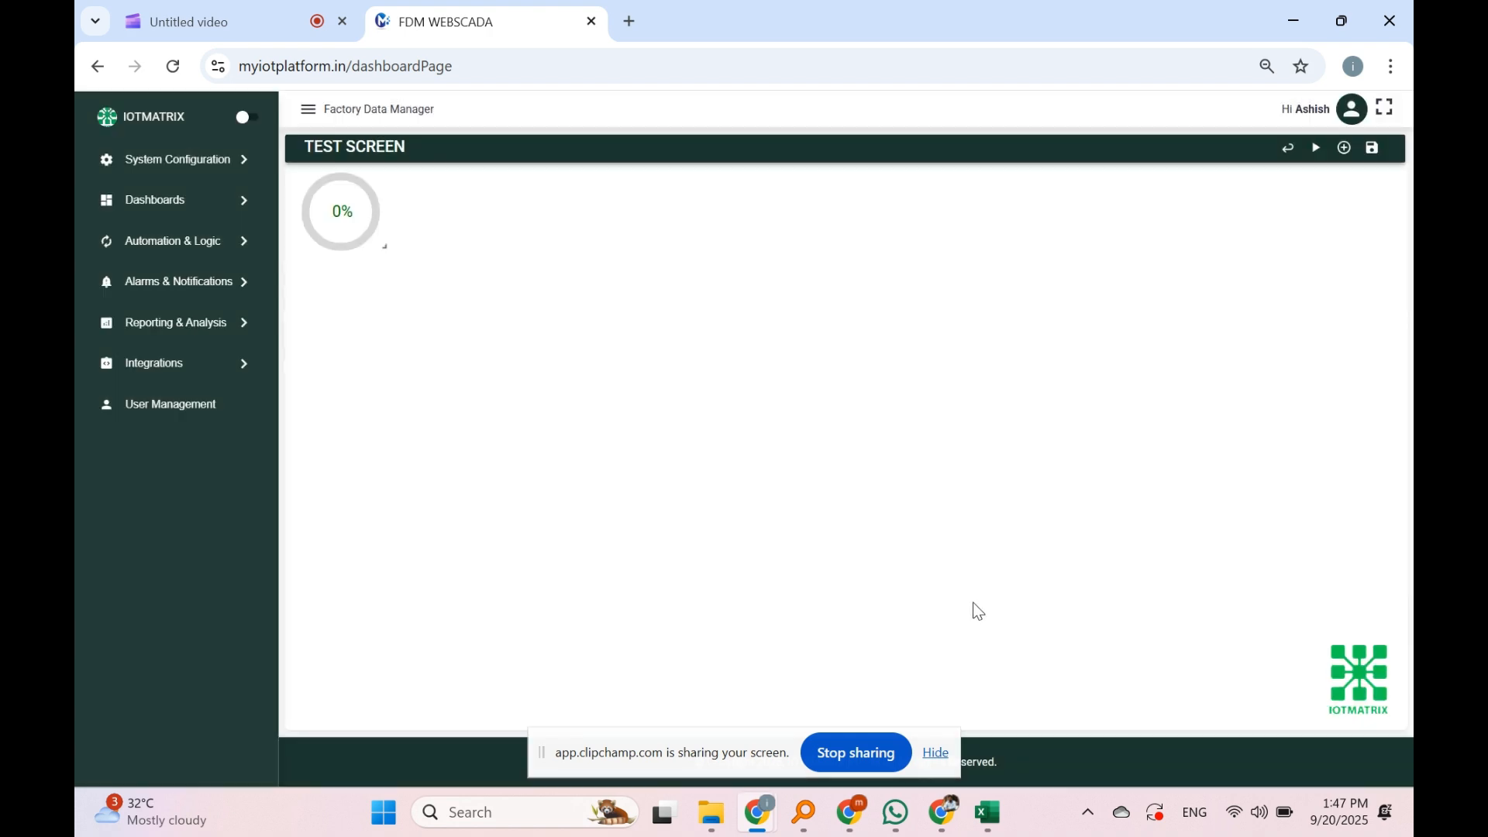
# Step: Enlarge the 0% gauge widget and lock it in place
pyautogui.moveTo(384, 247); pyautogui.dragTo(859, 390)
pyautogui.rightClick(861, 375)
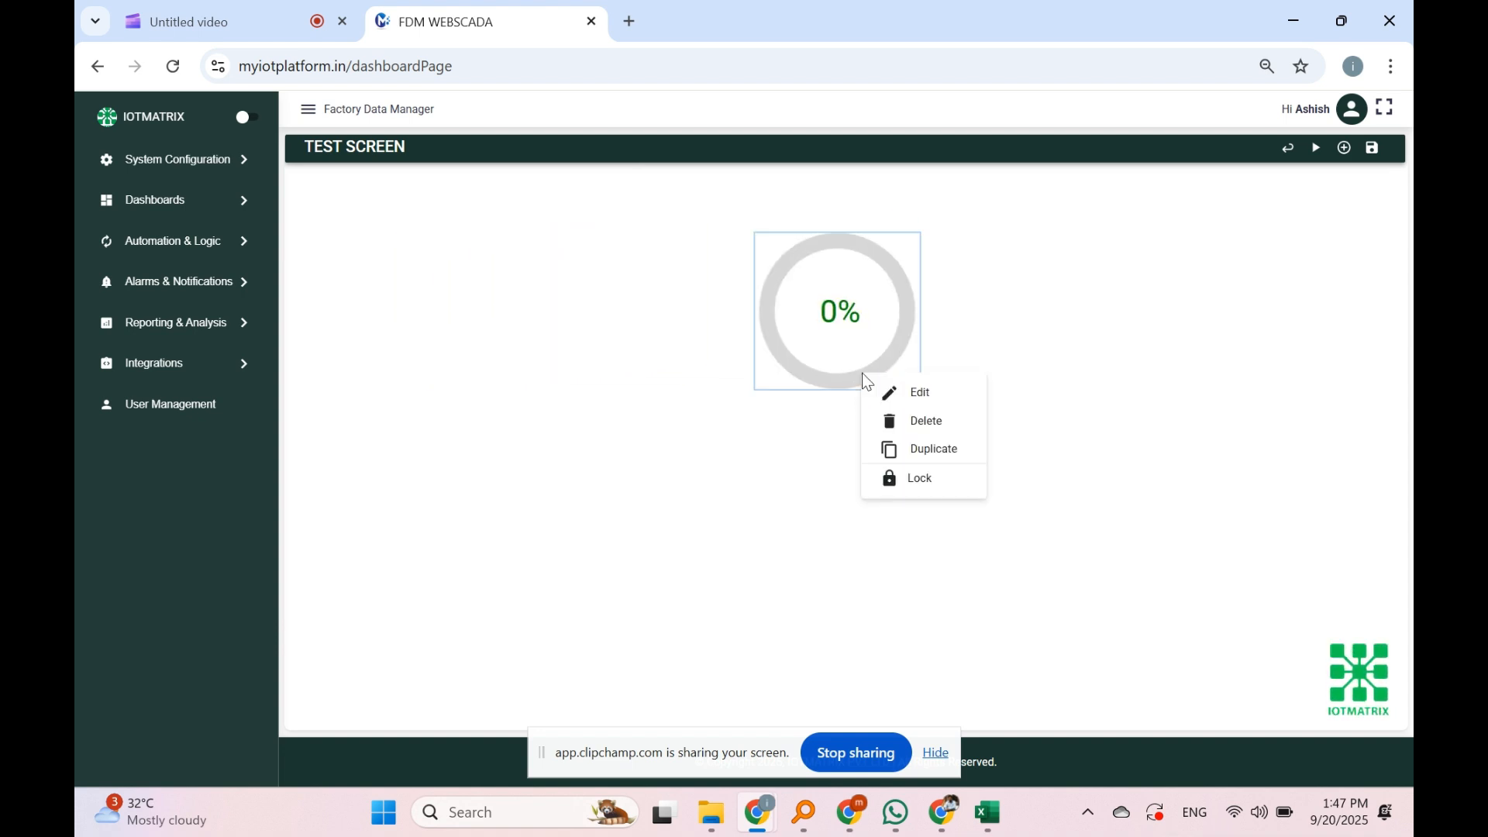
pyautogui.click(893, 481)
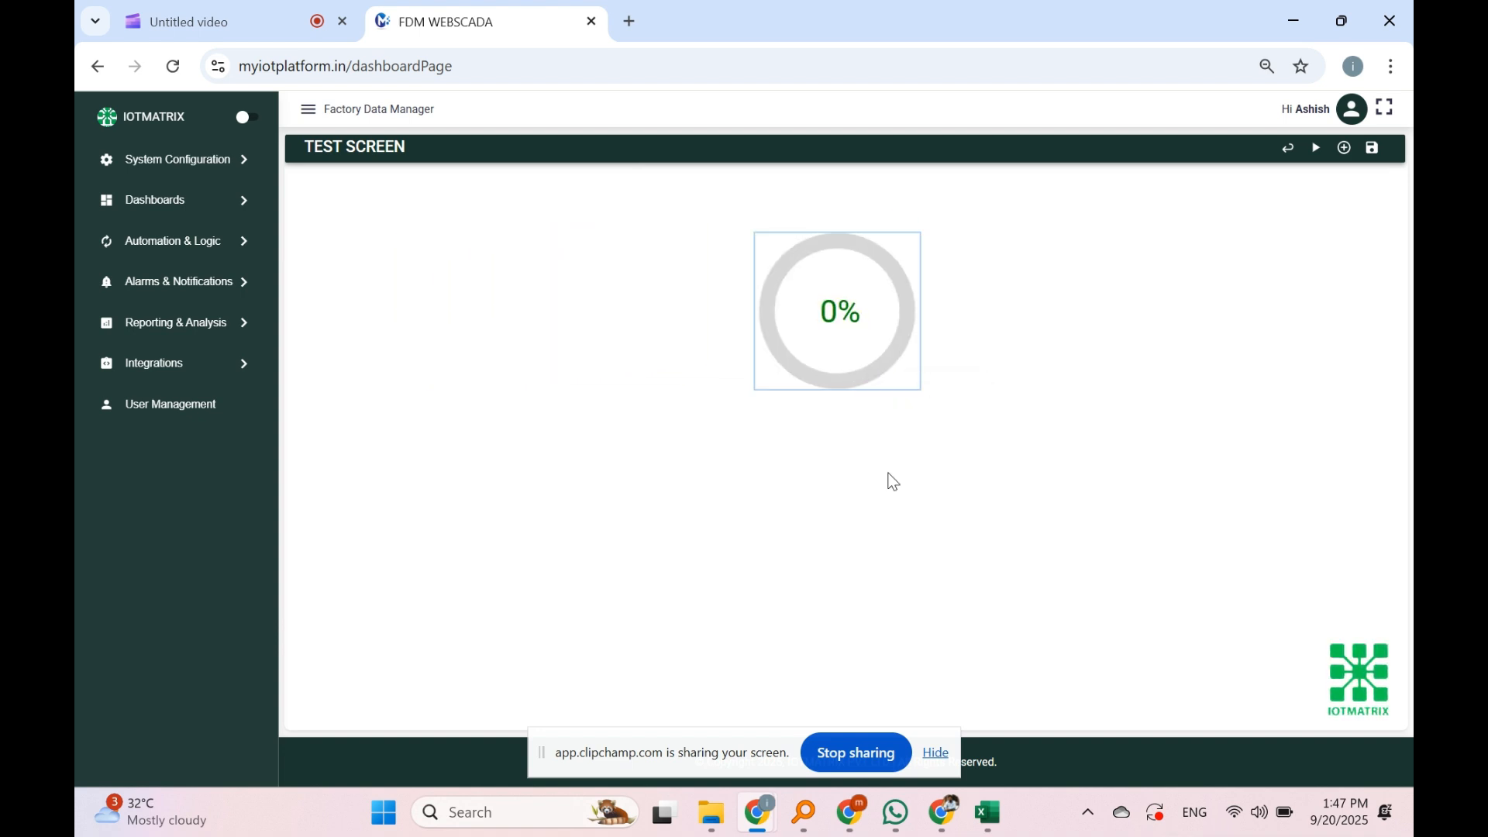
# Step: Add the solar GENERATION KPI card and move it to the top-left of the dashboard
pyautogui.click(1345, 148)
pyautogui.scroll(-2, 529, 418)
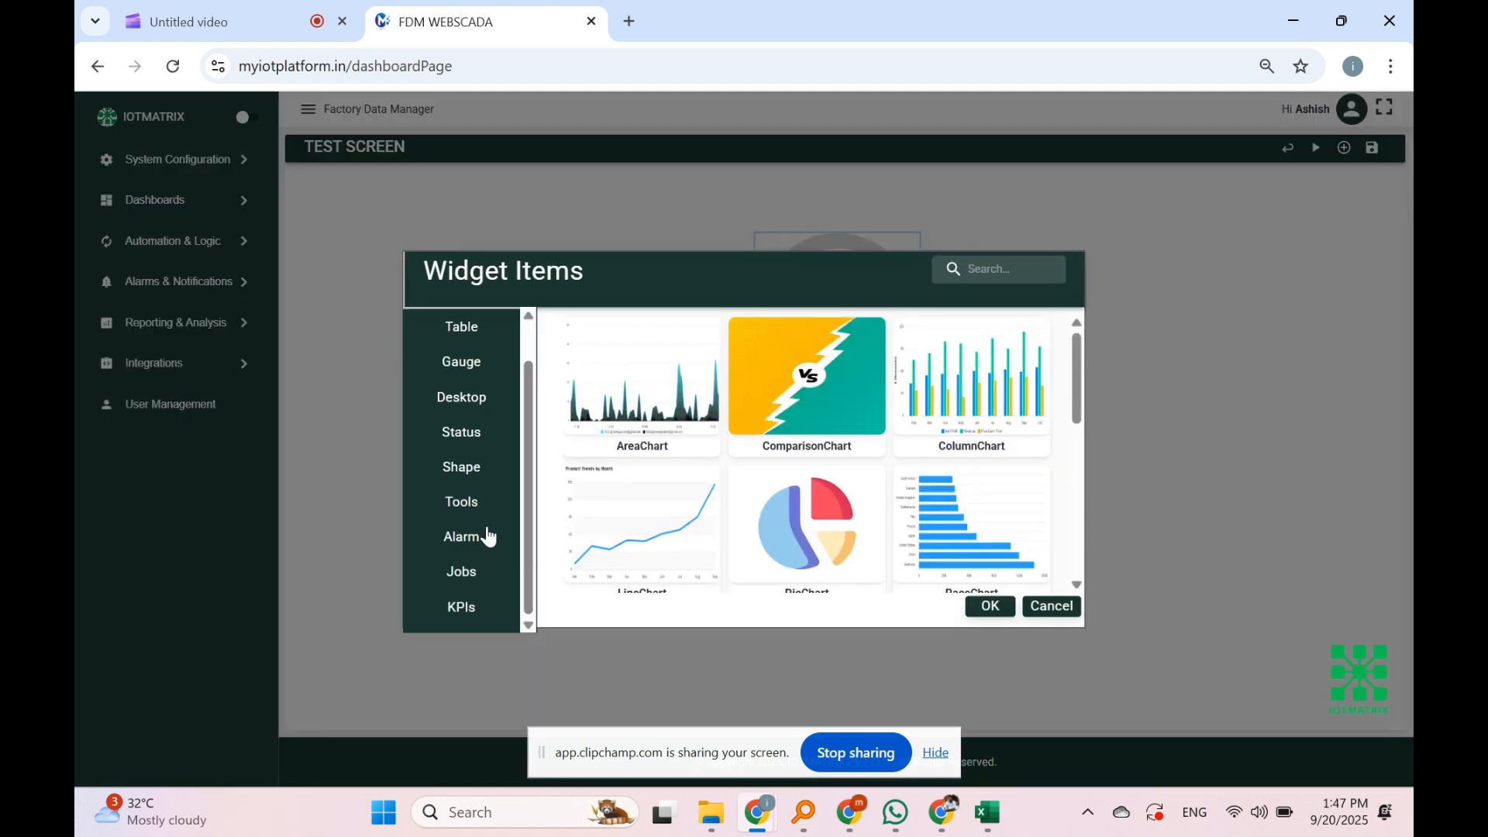
pyautogui.click(488, 603)
pyautogui.moveTo(1075, 376); pyautogui.dragTo(1065, 445)
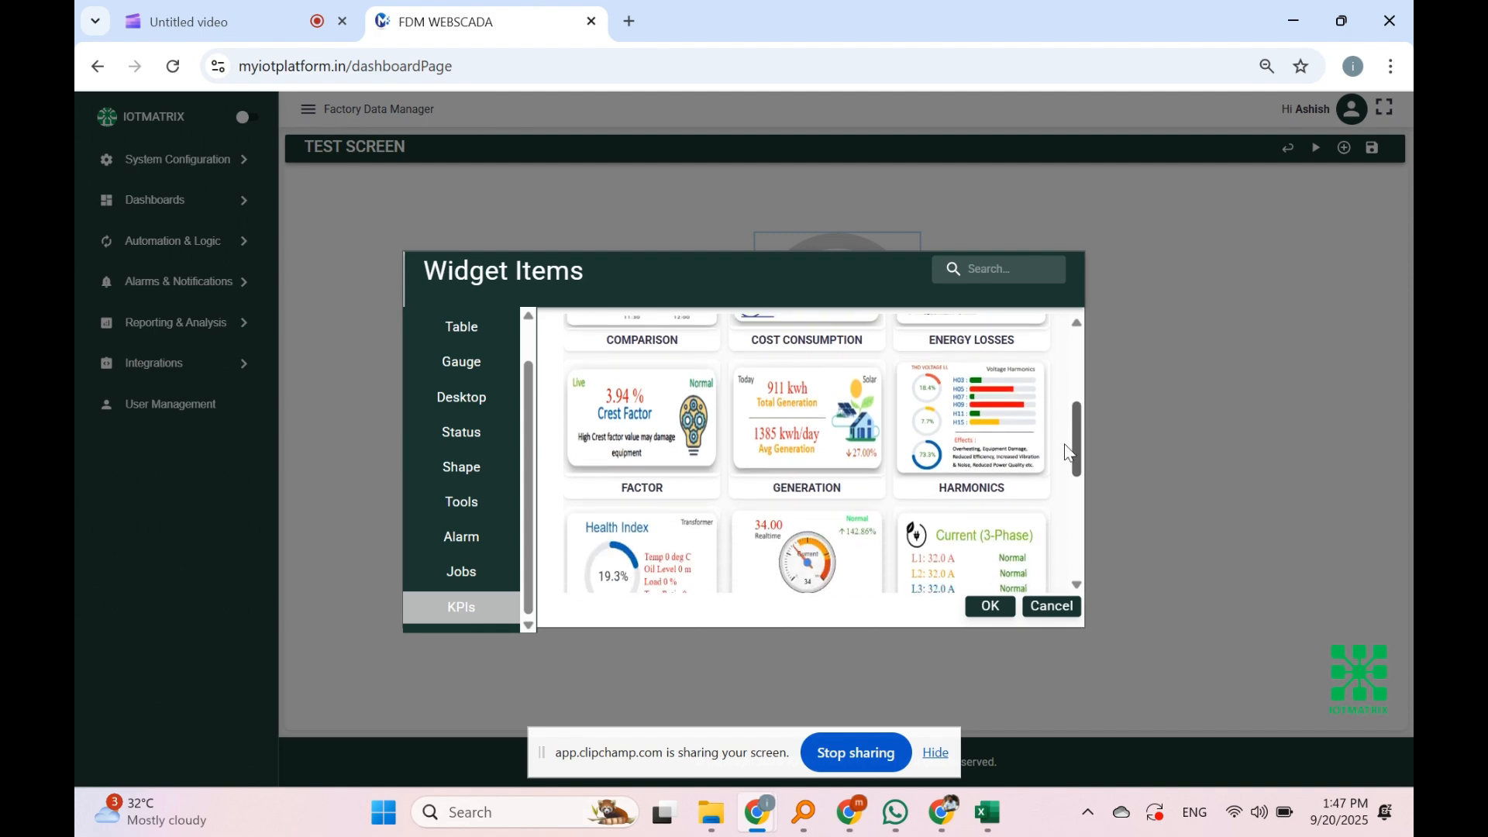
pyautogui.click(853, 479)
pyautogui.click(989, 606)
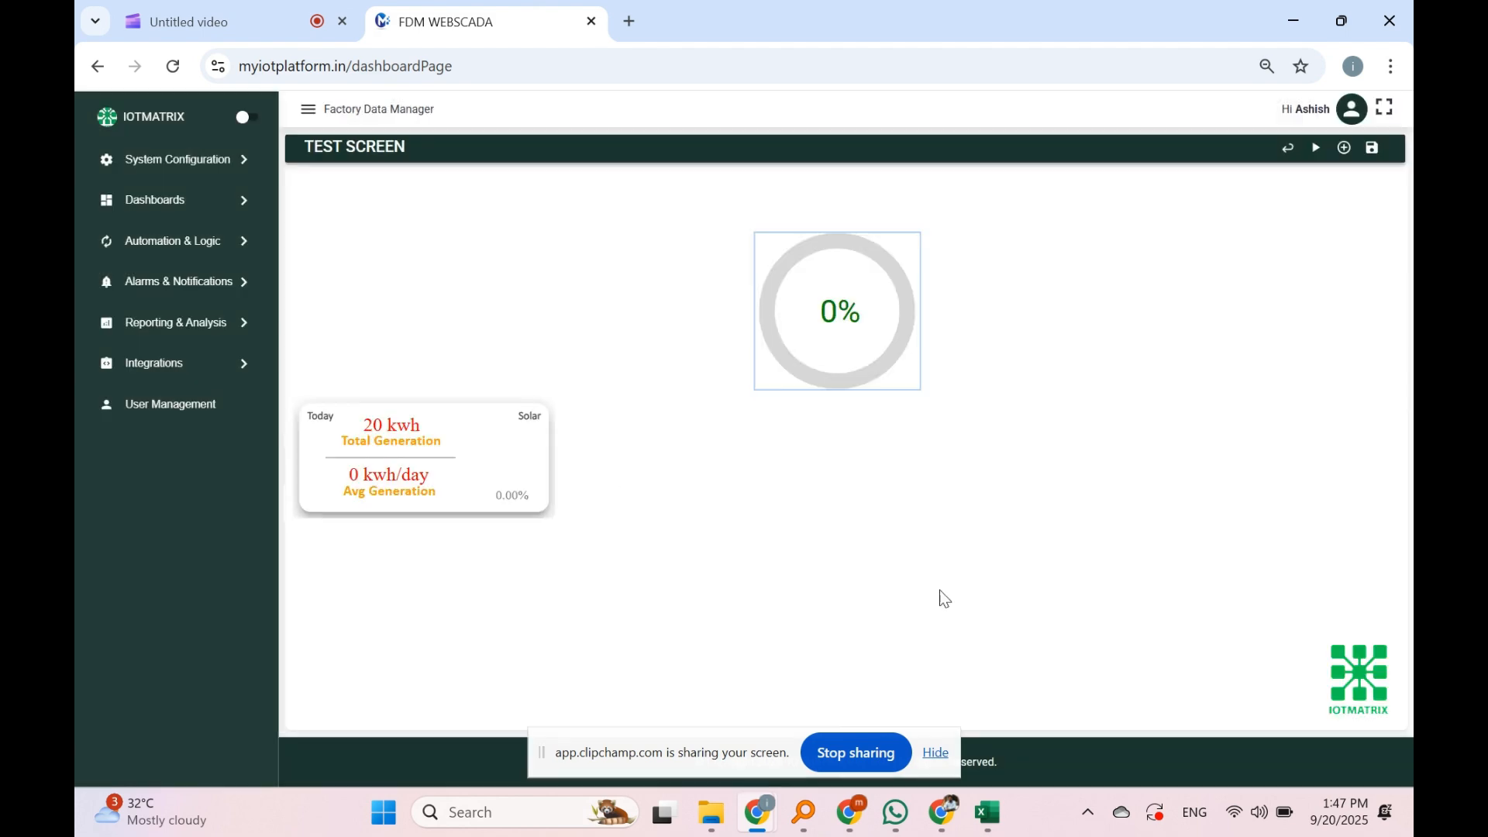
pyautogui.moveTo(496, 512); pyautogui.dragTo(527, 289)
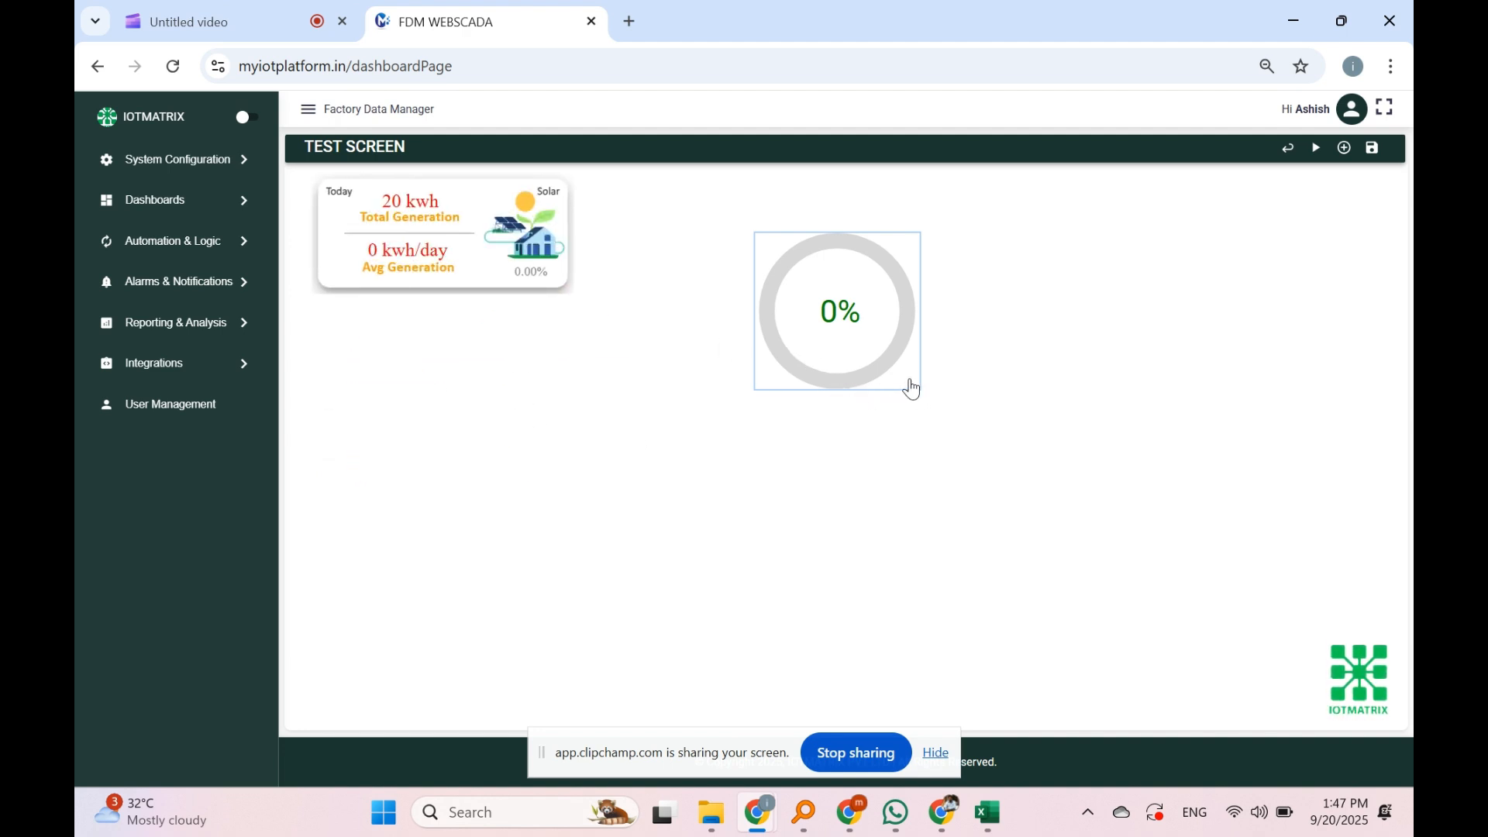
# Step: Unlock the gauge, move it beneath the solar card, and lock it again
pyautogui.moveTo(910, 389); pyautogui.dragTo(760, 431)
pyautogui.rightClick(858, 380)
pyautogui.click(937, 479)
pyautogui.moveTo(875, 383); pyautogui.dragTo(487, 458)
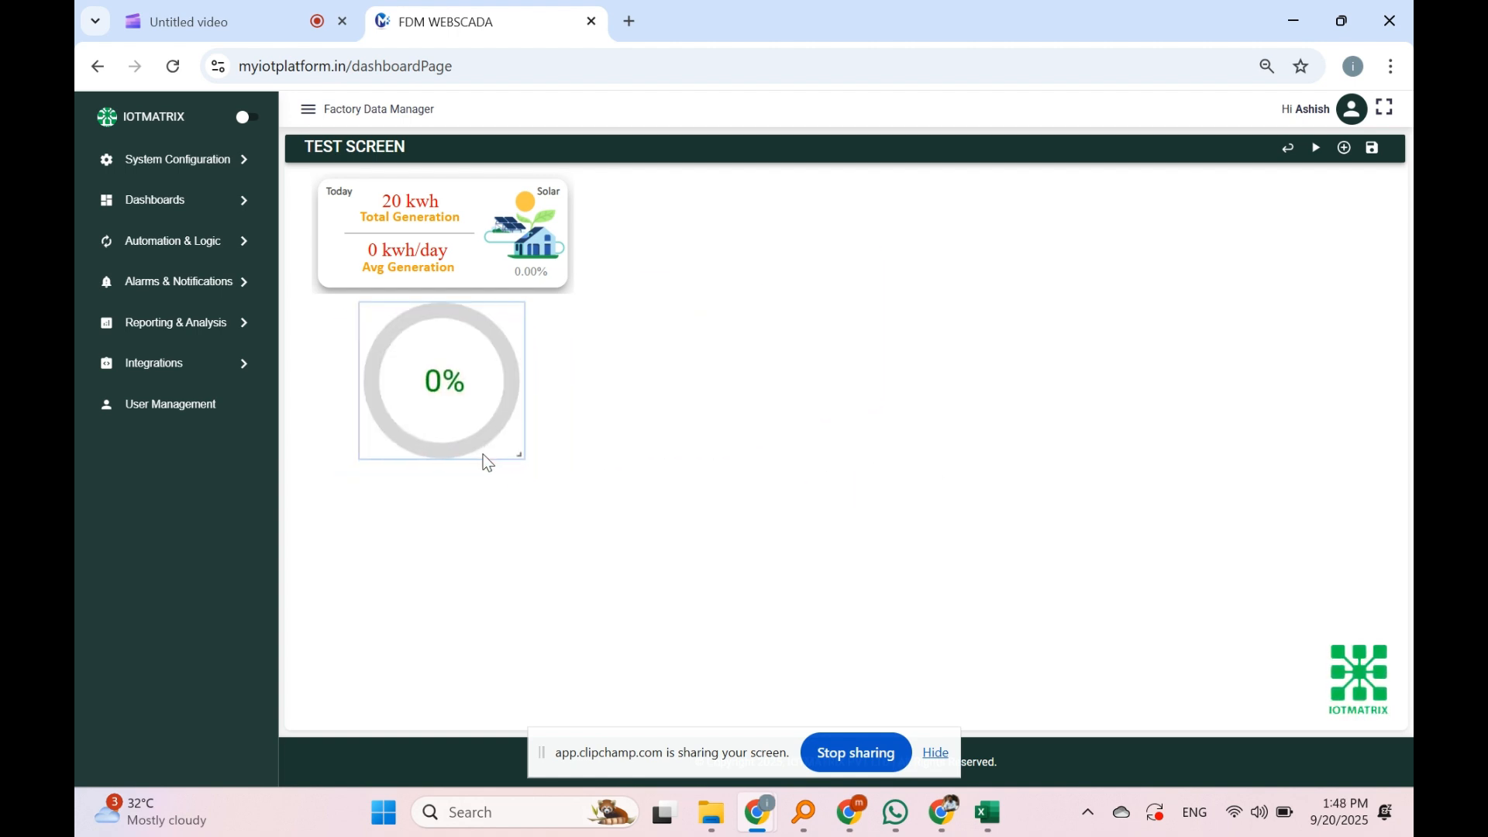
pyautogui.rightClick(504, 449)
pyautogui.click(571, 575)
pyautogui.rightClick(443, 399)
# Step: Bind the gauge to tag AMP1-TRANSFORMER INCOMER, changing maximum 100 to 600 and unit % to A
pyautogui.click(500, 416)
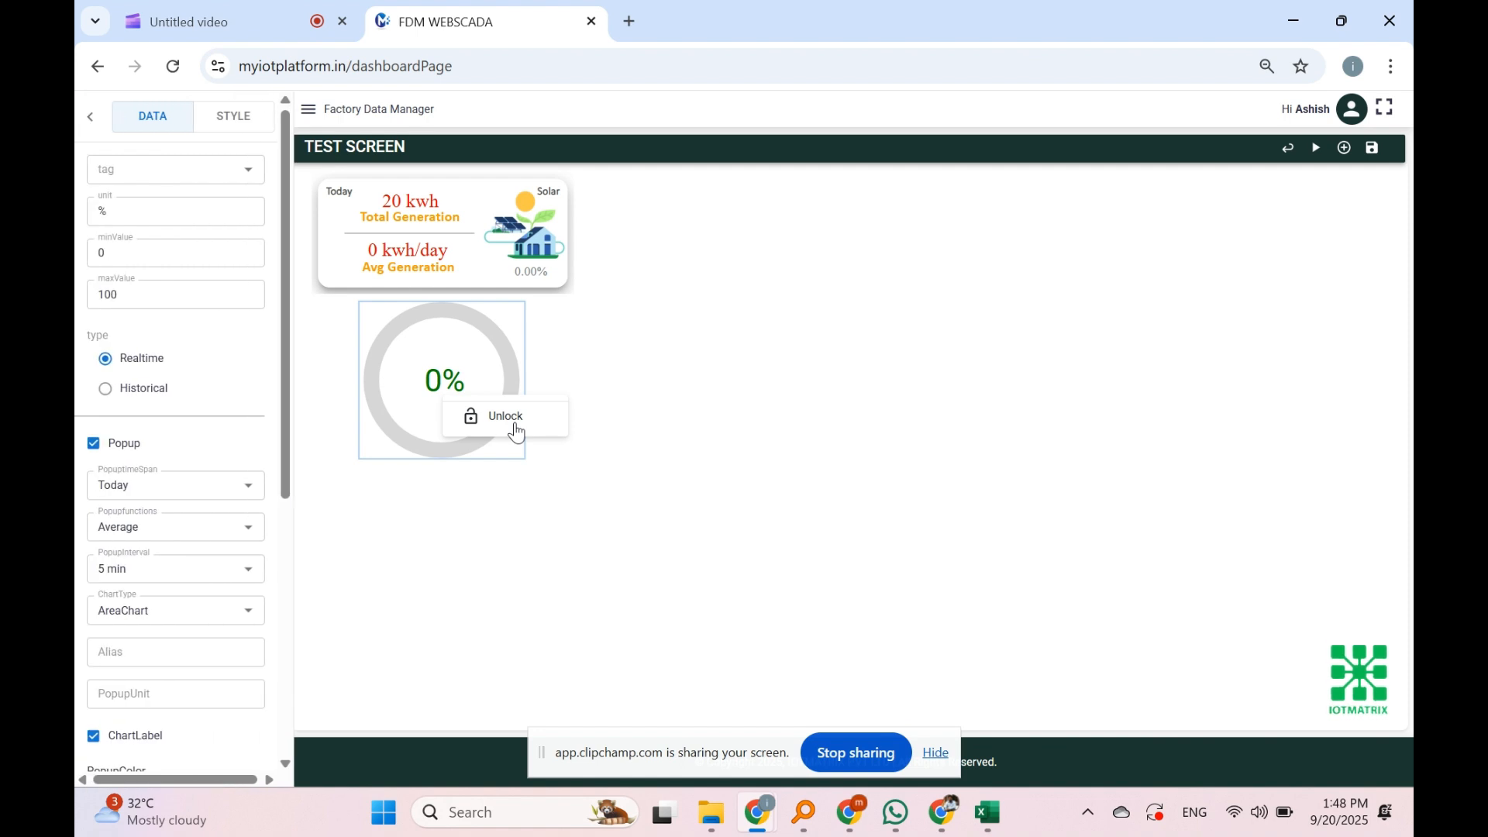
pyautogui.click(177, 172)
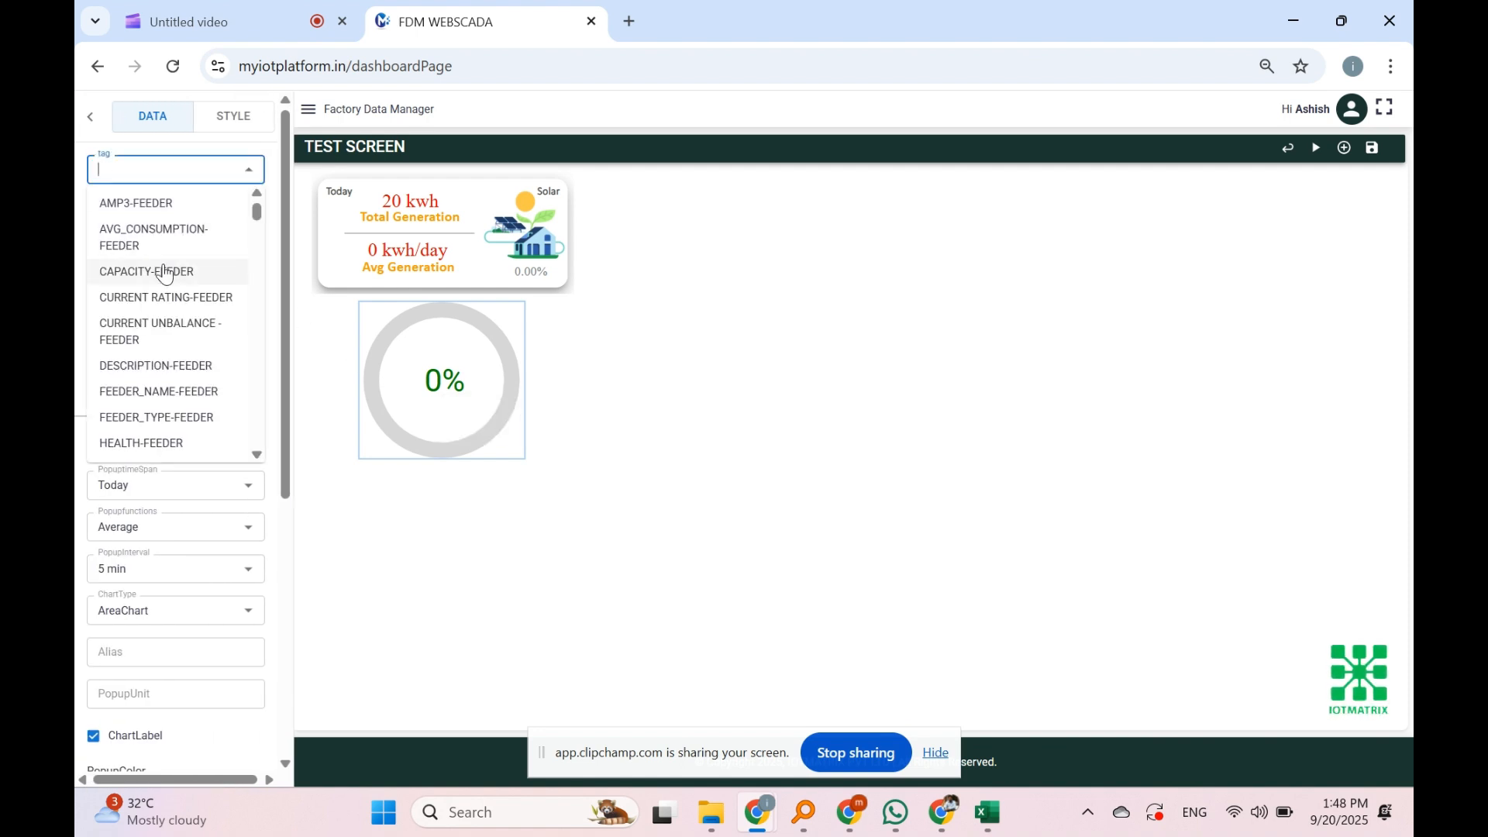
pyautogui.click(159, 208)
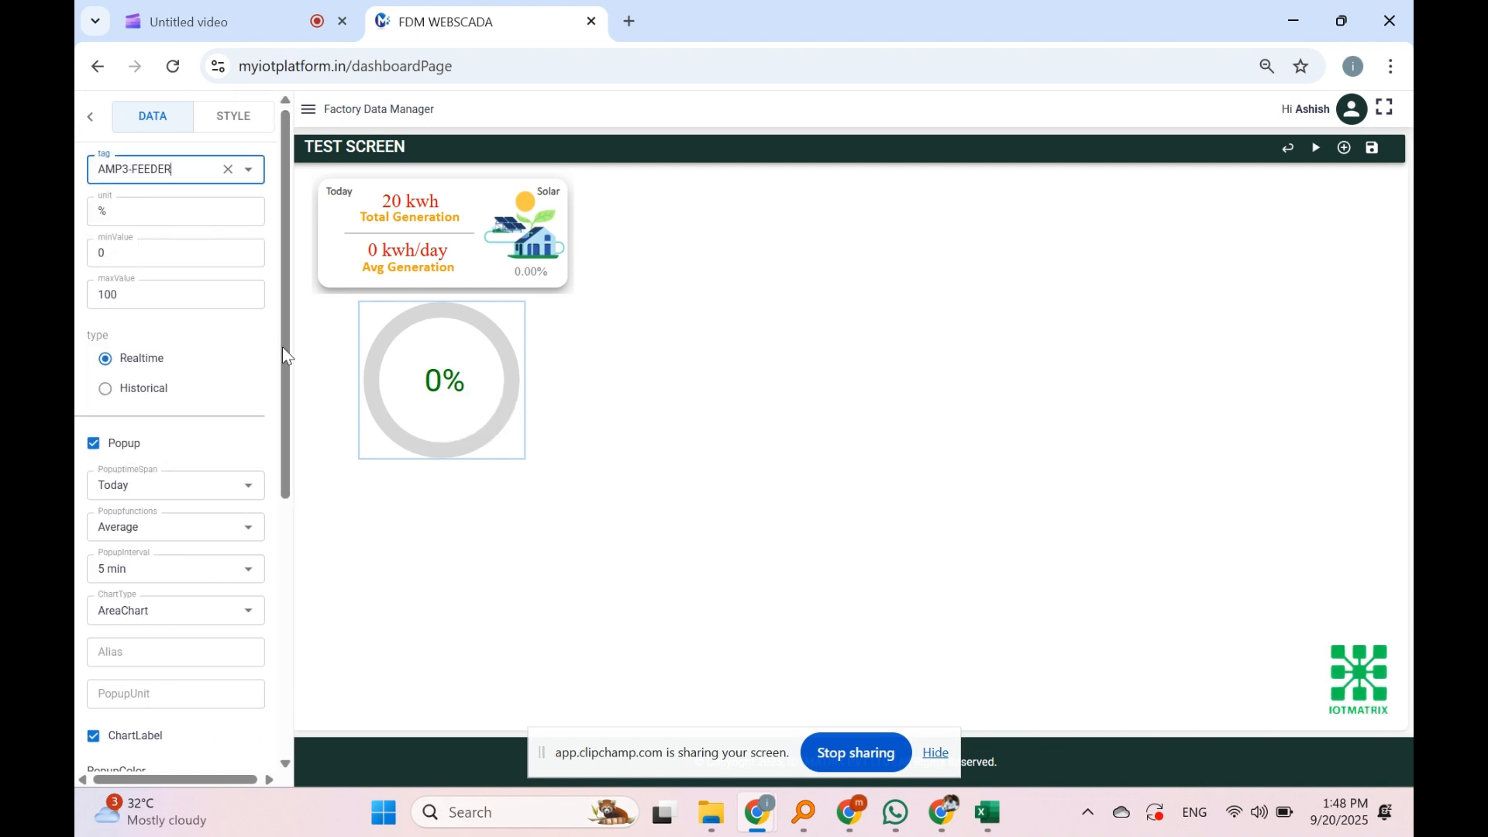
pyautogui.click(161, 214)
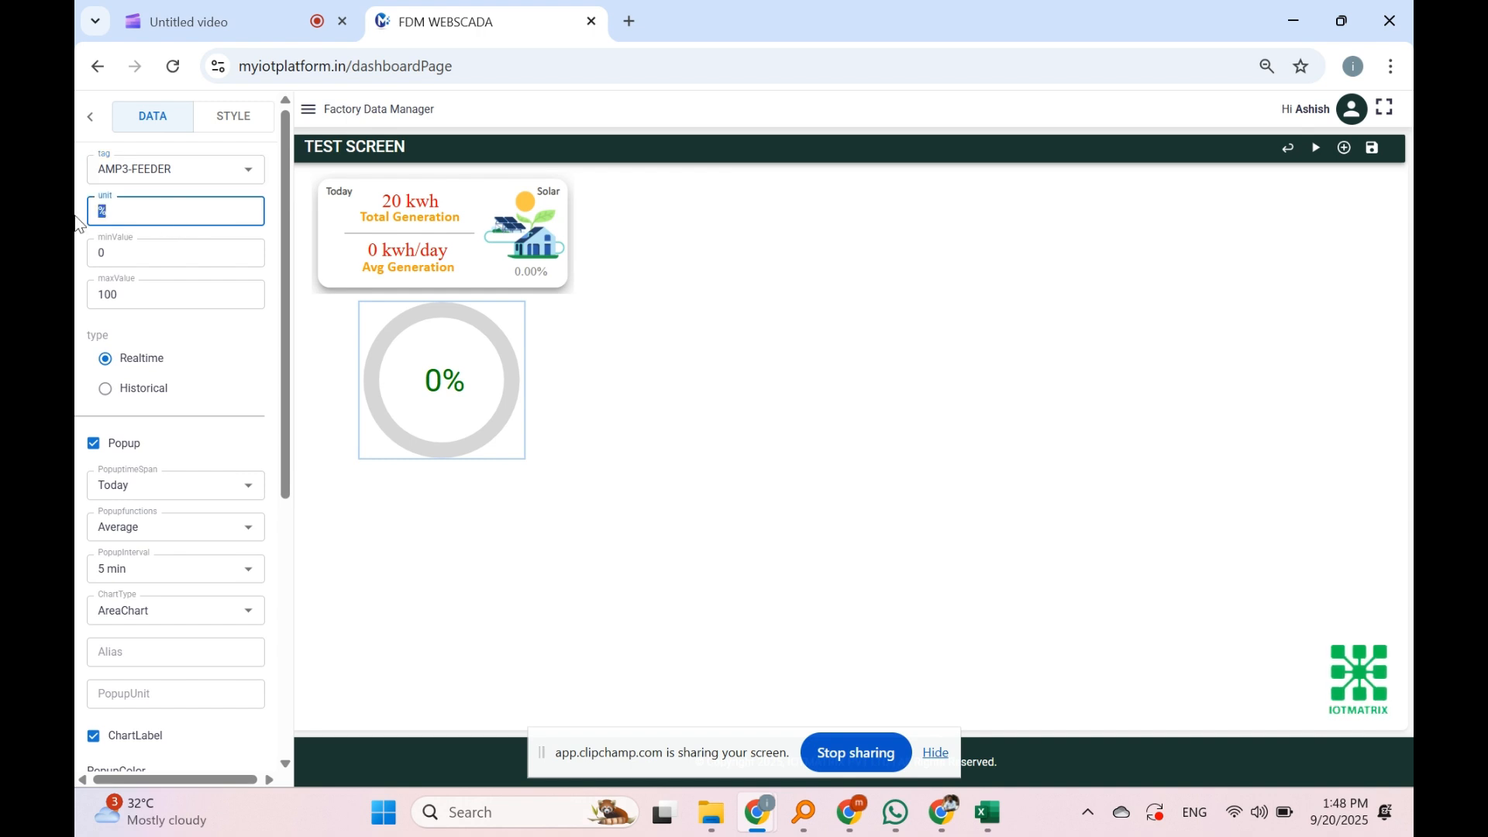
pyautogui.click(199, 169)
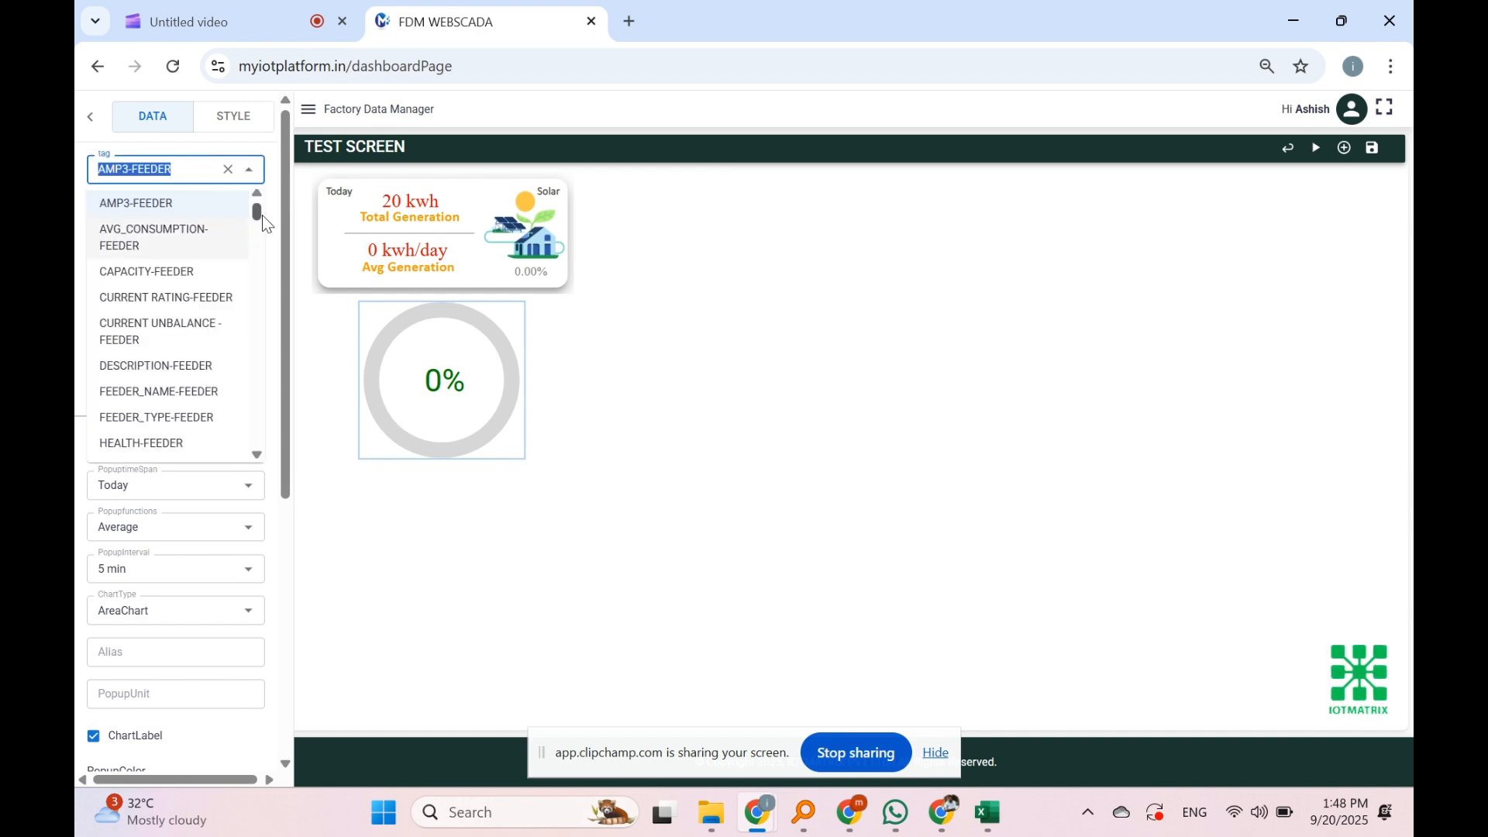
pyautogui.write('tra')
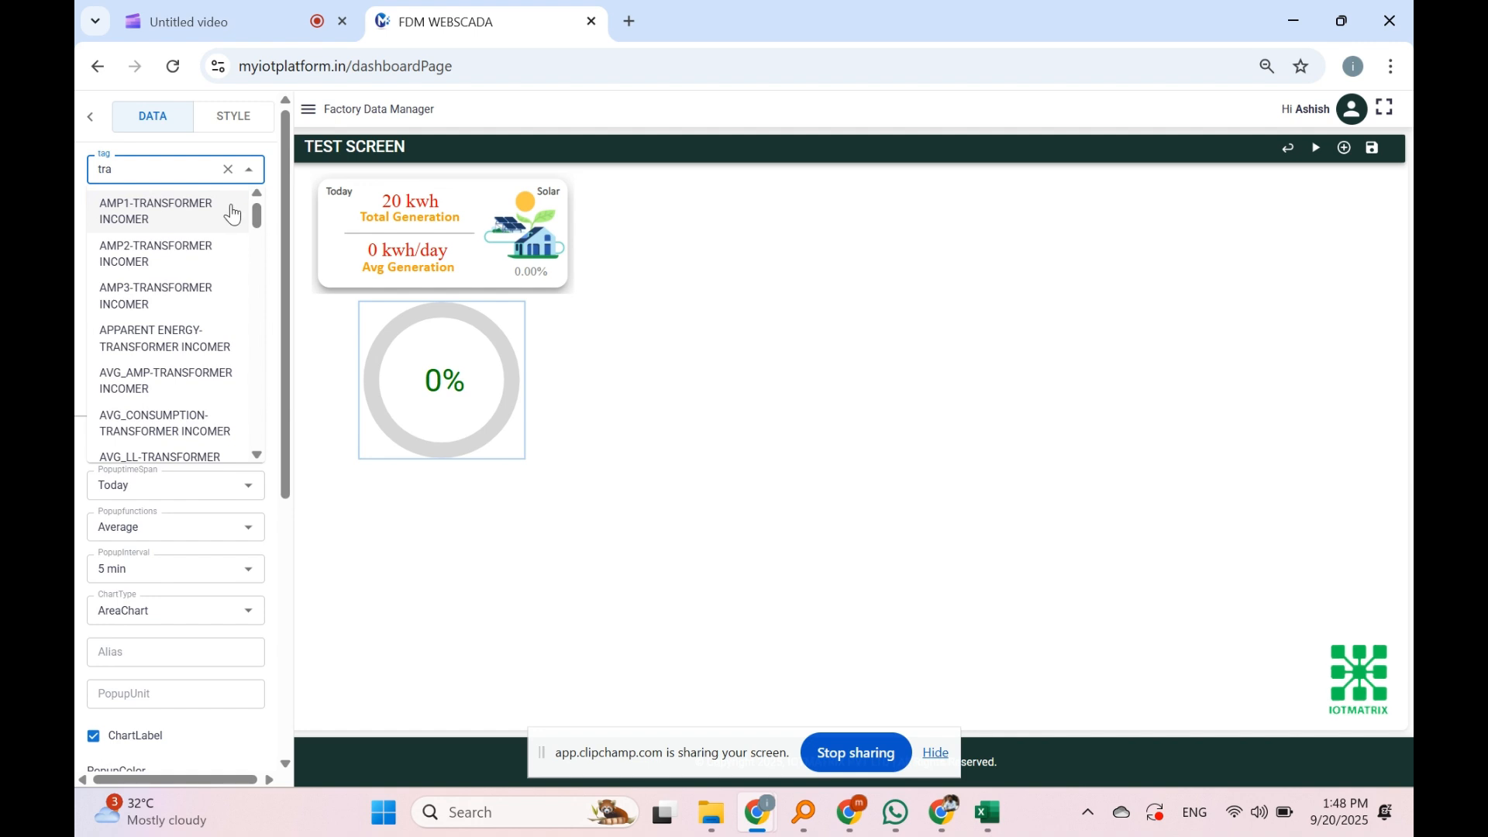
pyautogui.click(195, 217)
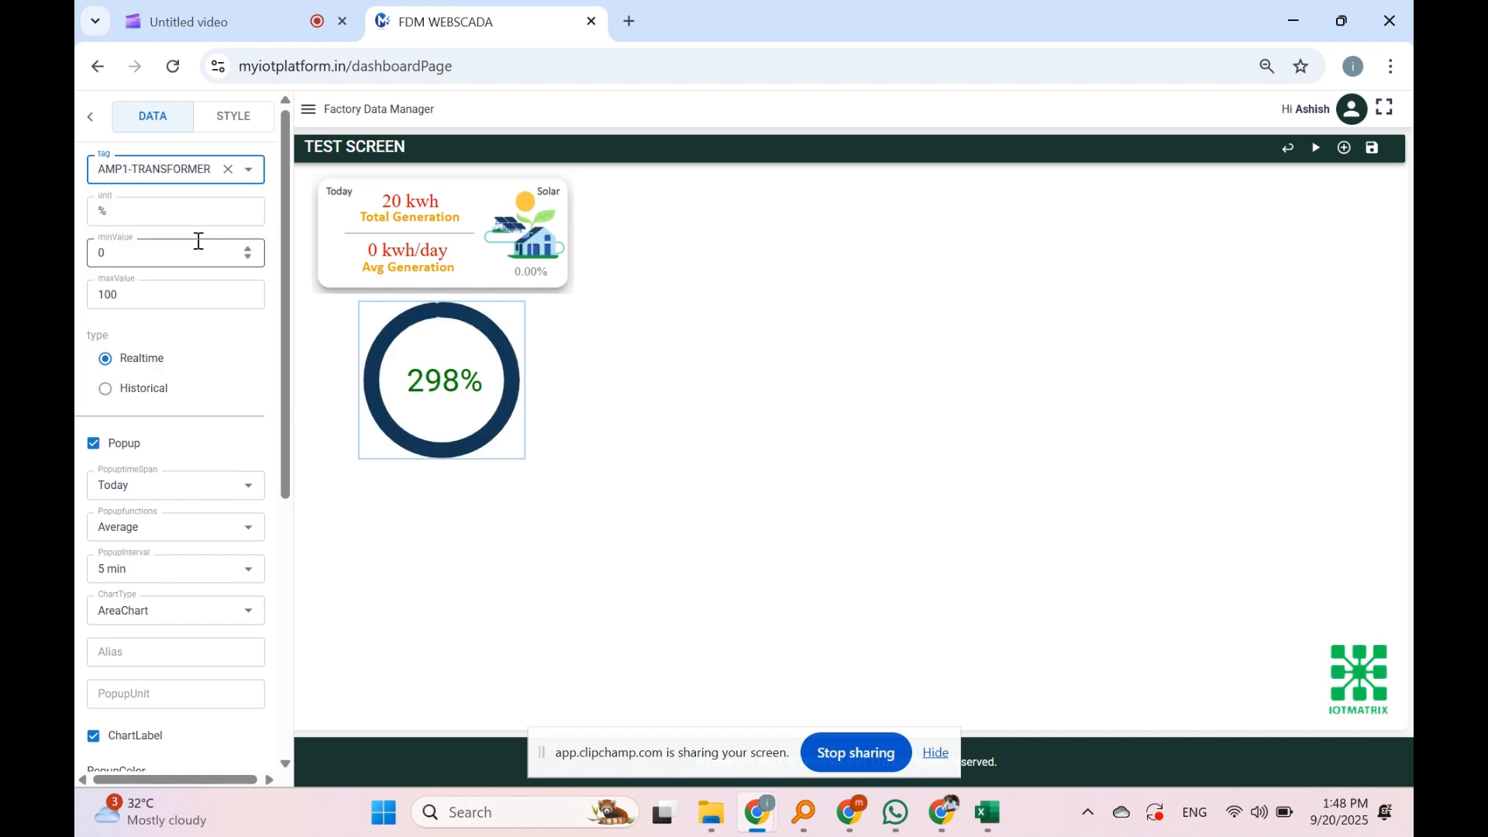
pyautogui.moveTo(156, 302); pyautogui.dragTo(77, 316)
pyautogui.write('600')
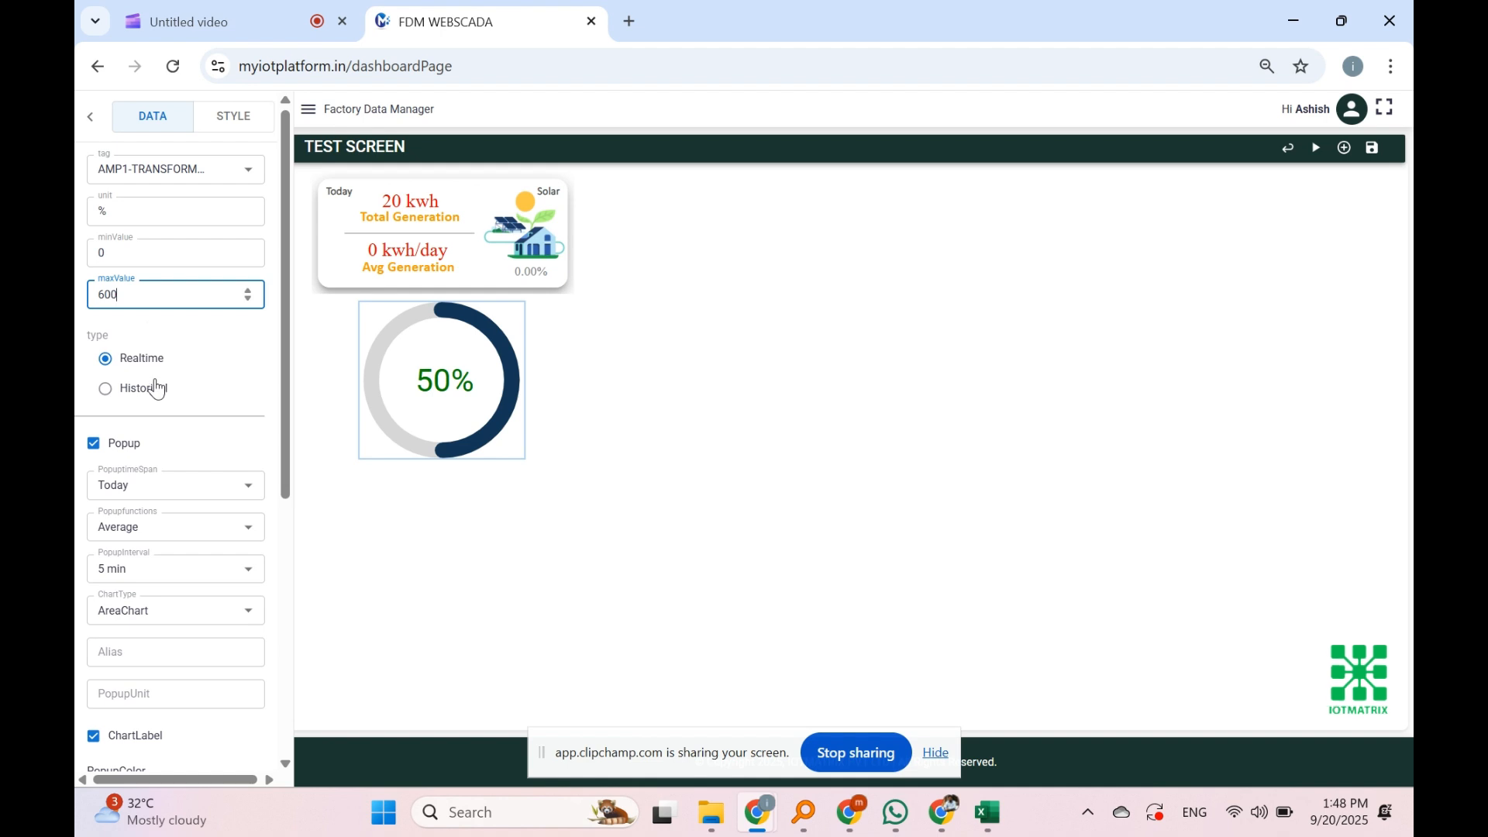
pyautogui.moveTo(143, 222); pyautogui.dragTo(78, 229)
pyautogui.write('A')
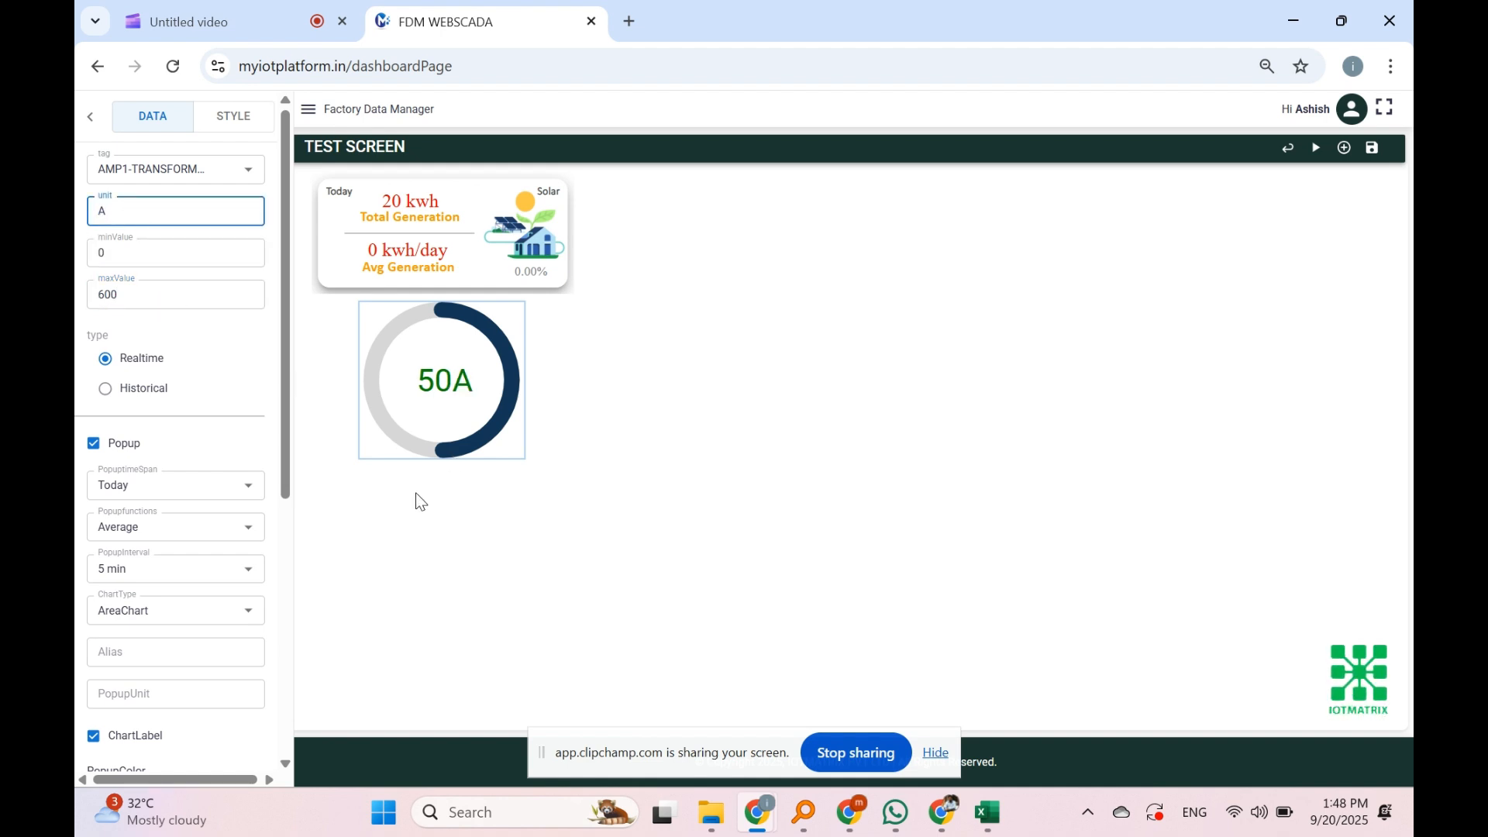
# Step: Link the solar card's 20 kwh Total Generation value to the REAL_ENERGY-TRANSFORMER INCOMER tag
pyautogui.click(90, 116)
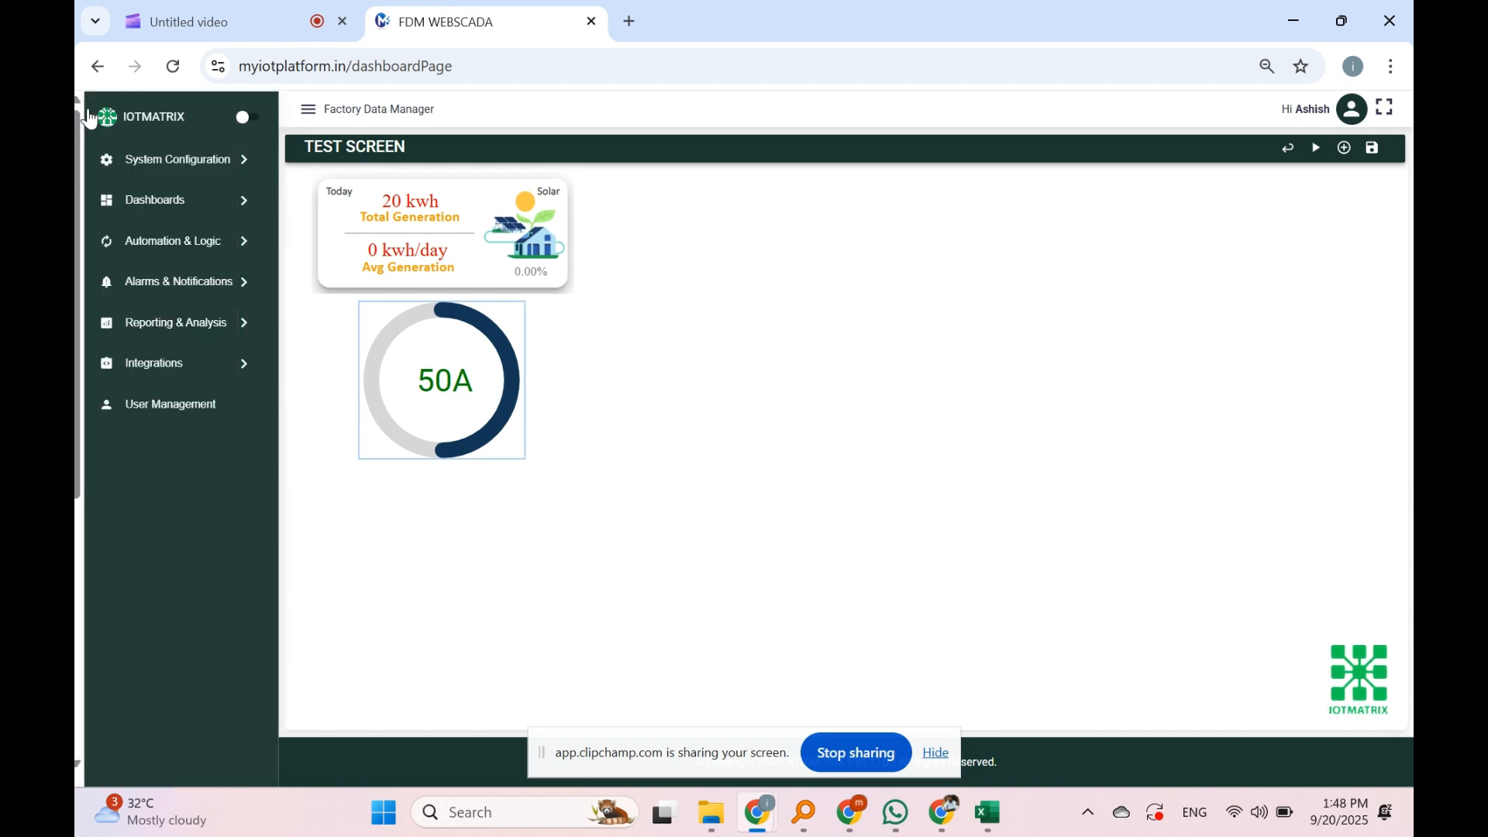
pyautogui.rightClick(416, 215)
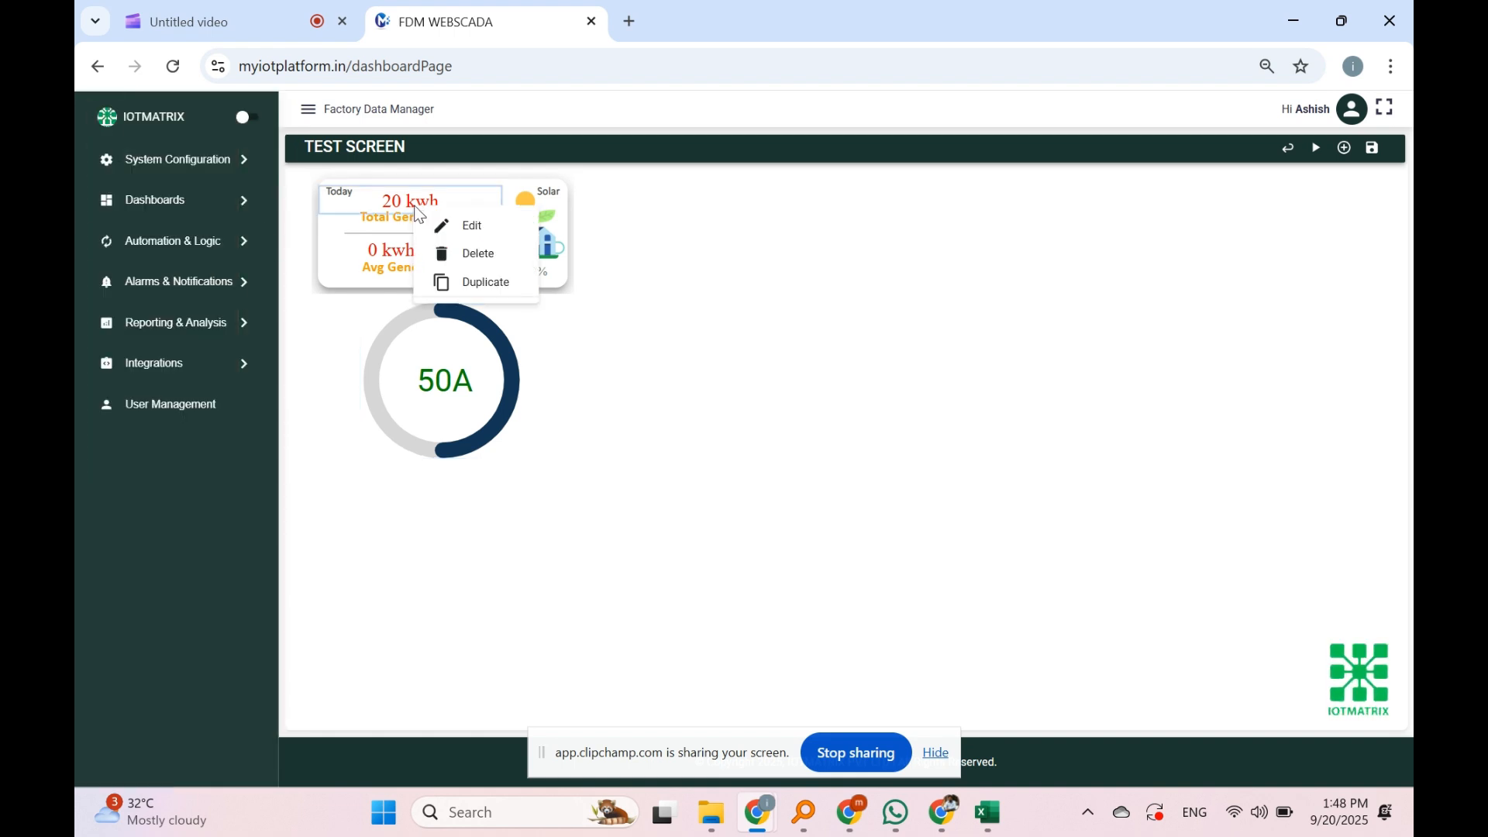
pyautogui.click(467, 237)
pyautogui.click(145, 172)
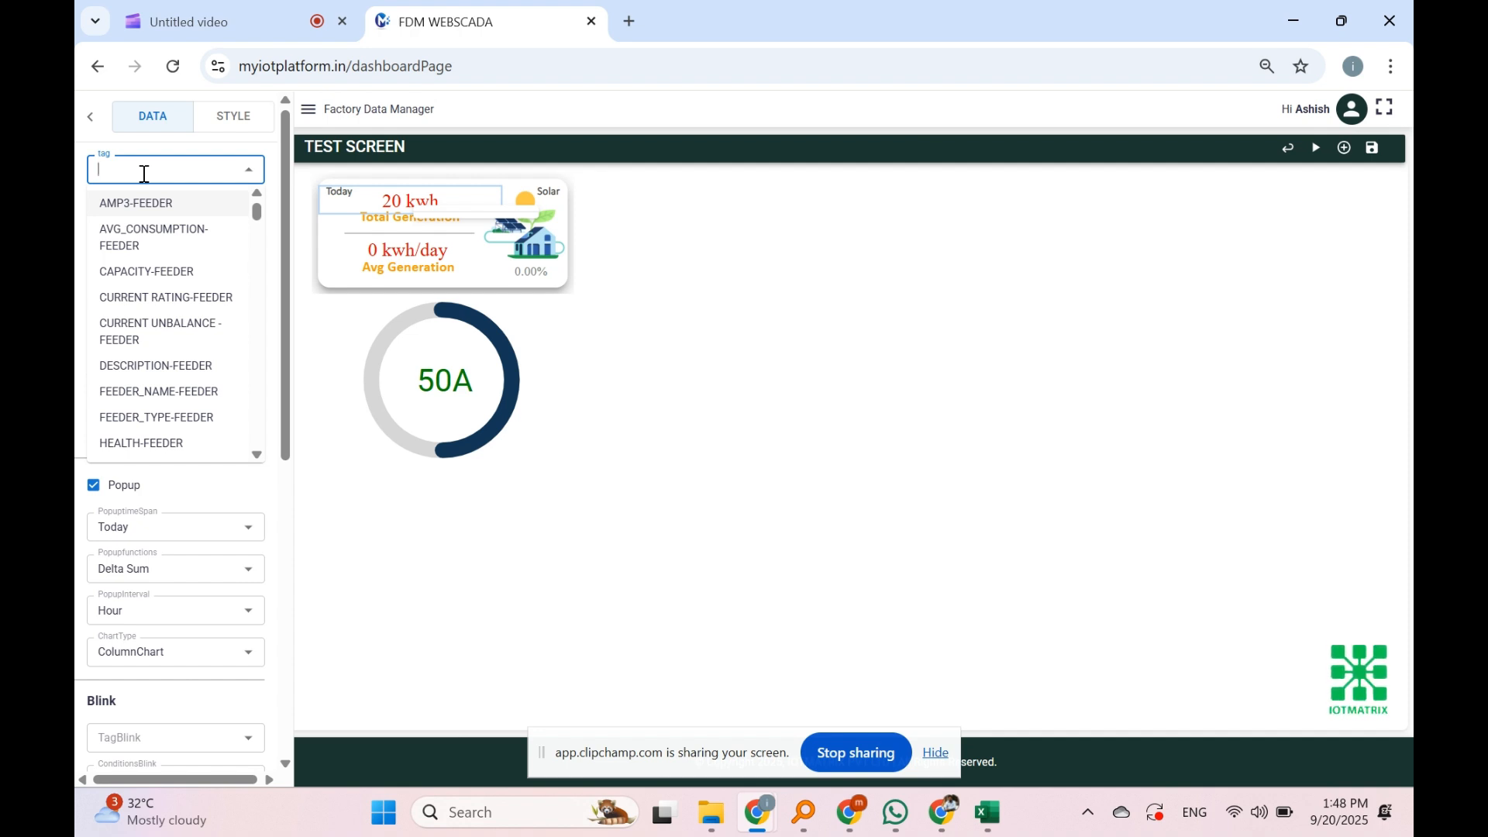
pyautogui.write('re')
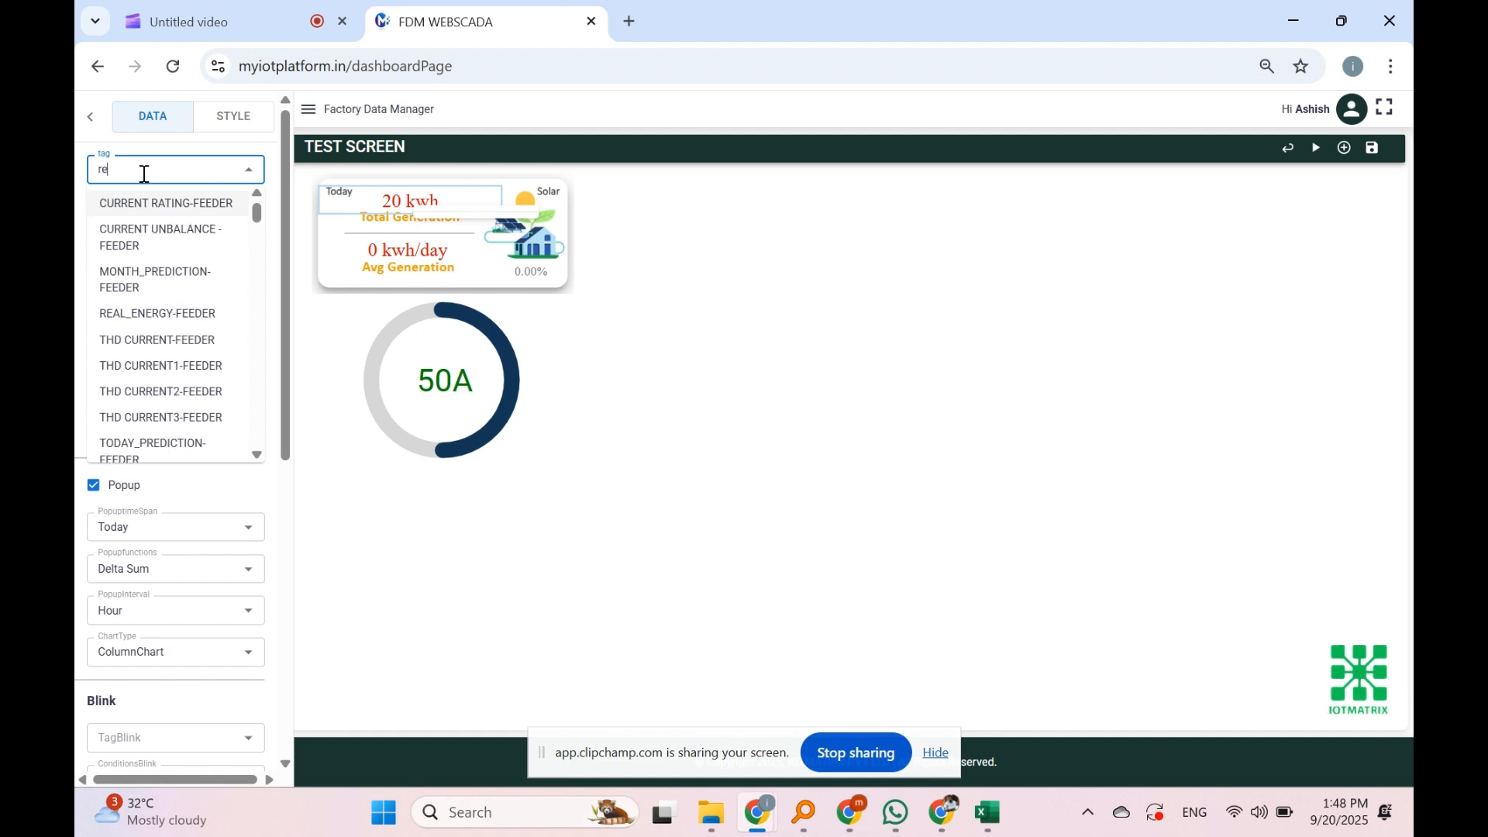
pyautogui.press('BackSpace')
pyautogui.press('BackSpace')
pyautogui.write('tr')
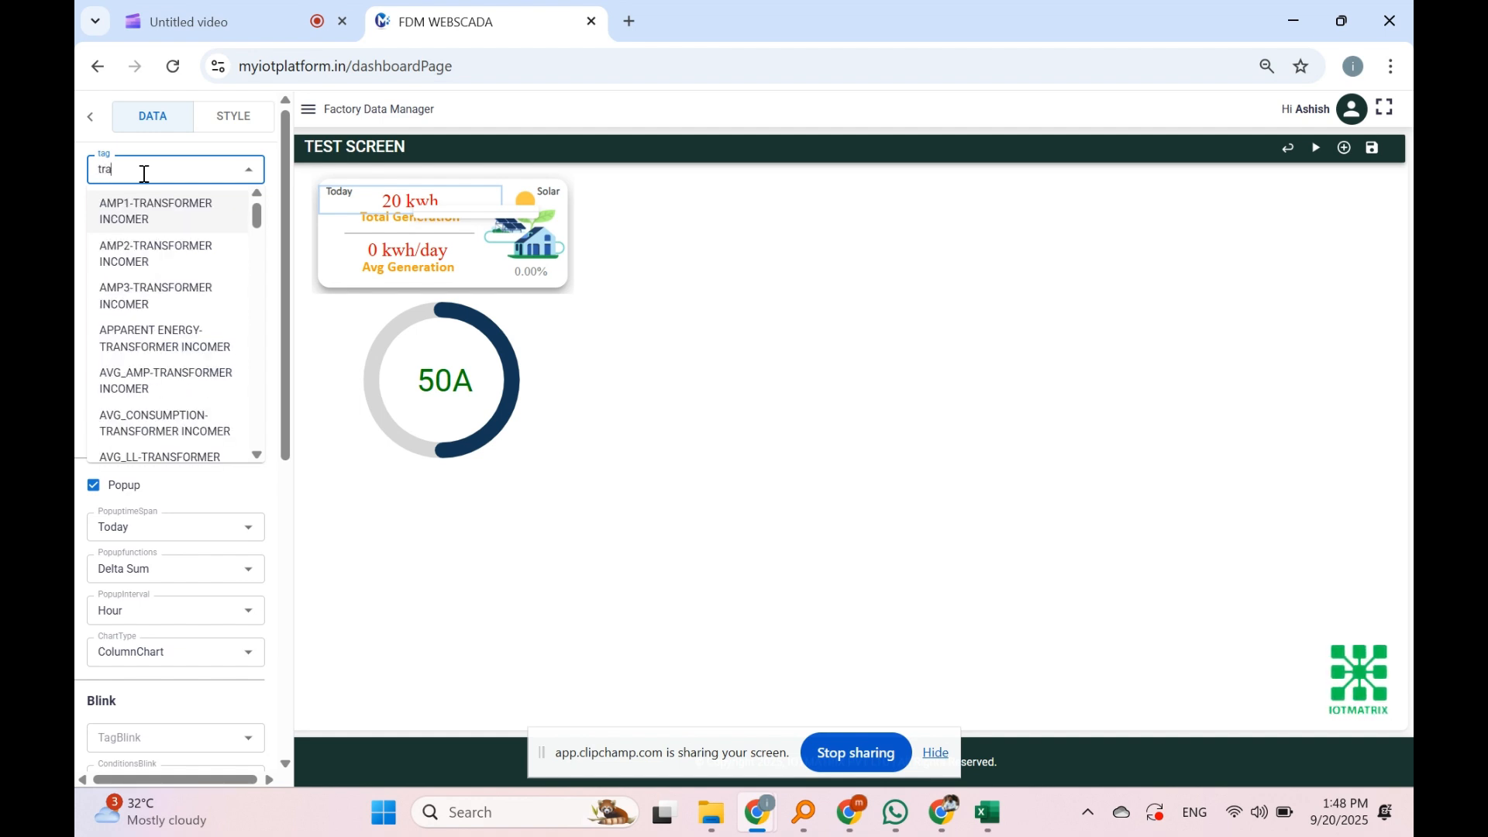
pyautogui.write('a')
pyautogui.press('BackSpace')
pyautogui.press('BackSpace')
pyautogui.press('BackSpace')
pyautogui.write('real')
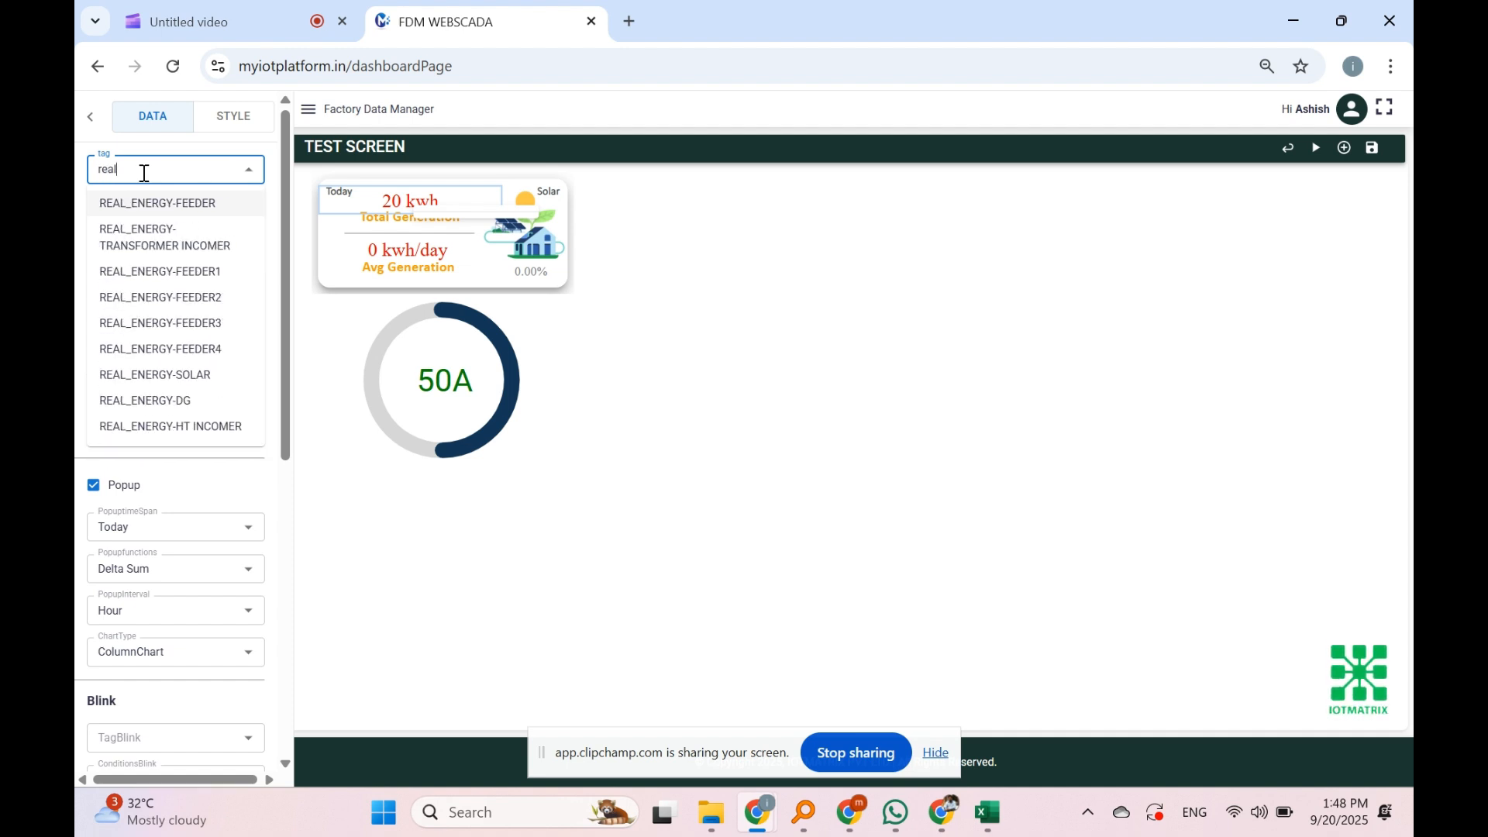
pyautogui.click(190, 249)
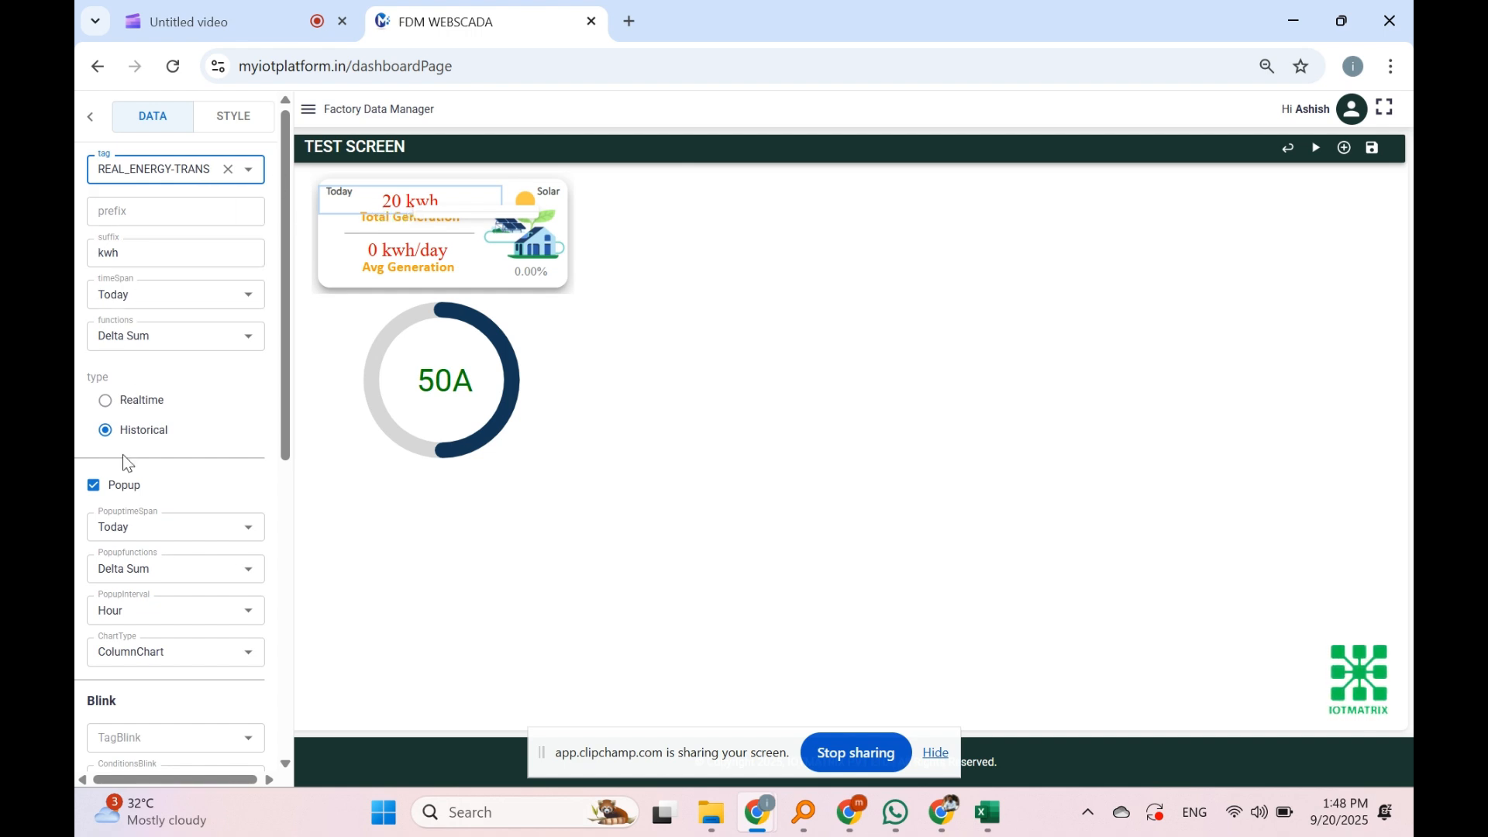
pyautogui.scroll(-6, 256, 402)
pyautogui.scroll(-1, 258, 399)
pyautogui.scroll(7, 256, 398)
pyautogui.click(97, 124)
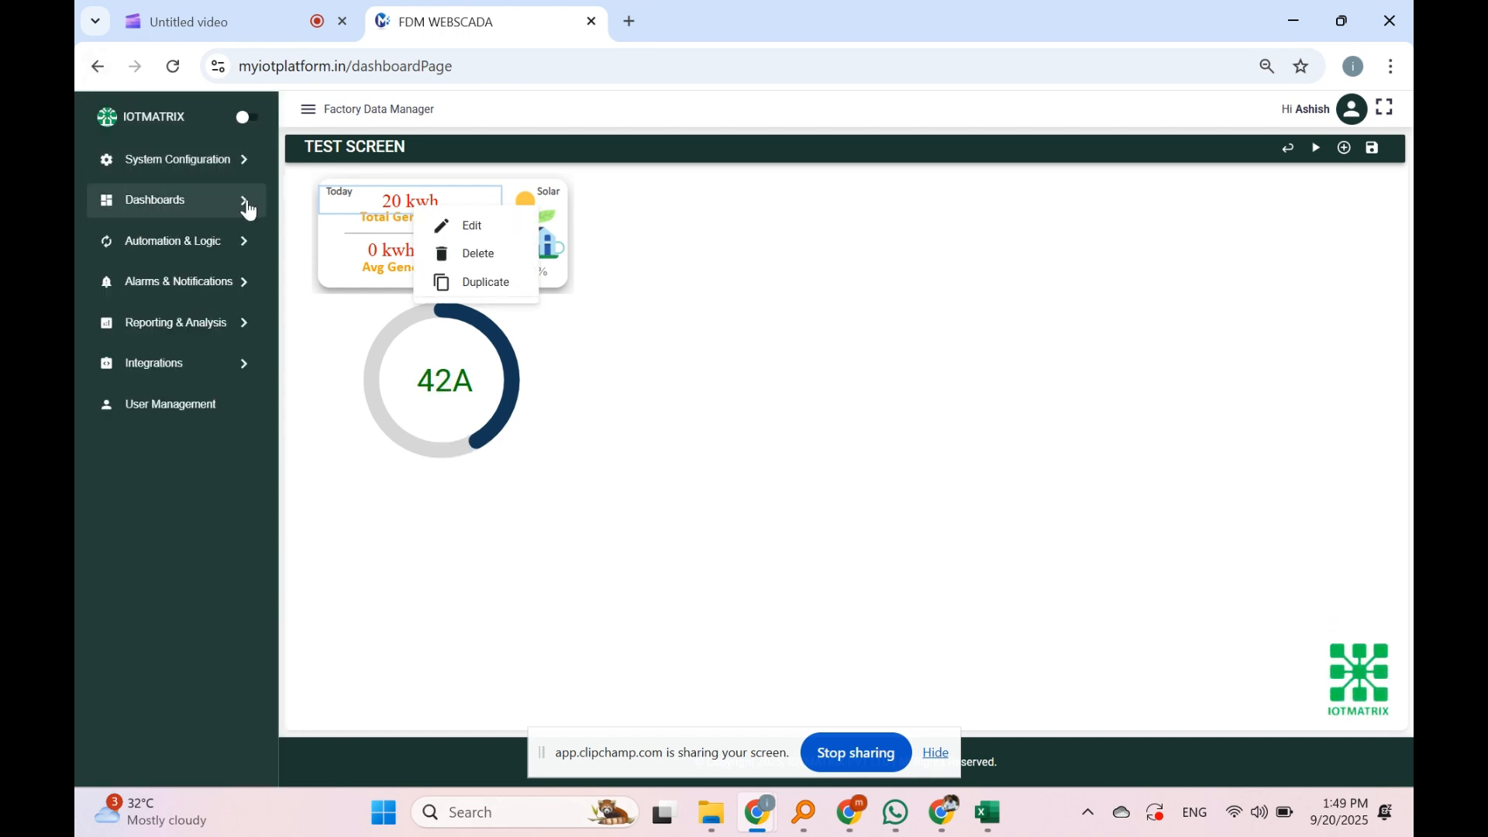
# Step: Bind Avg Generation to REAL_ENERGY-TRANSFORMER INCOMER and change its suffix from kwh/day to kwh
pyautogui.rightClick(389, 266)
pyautogui.click(415, 275)
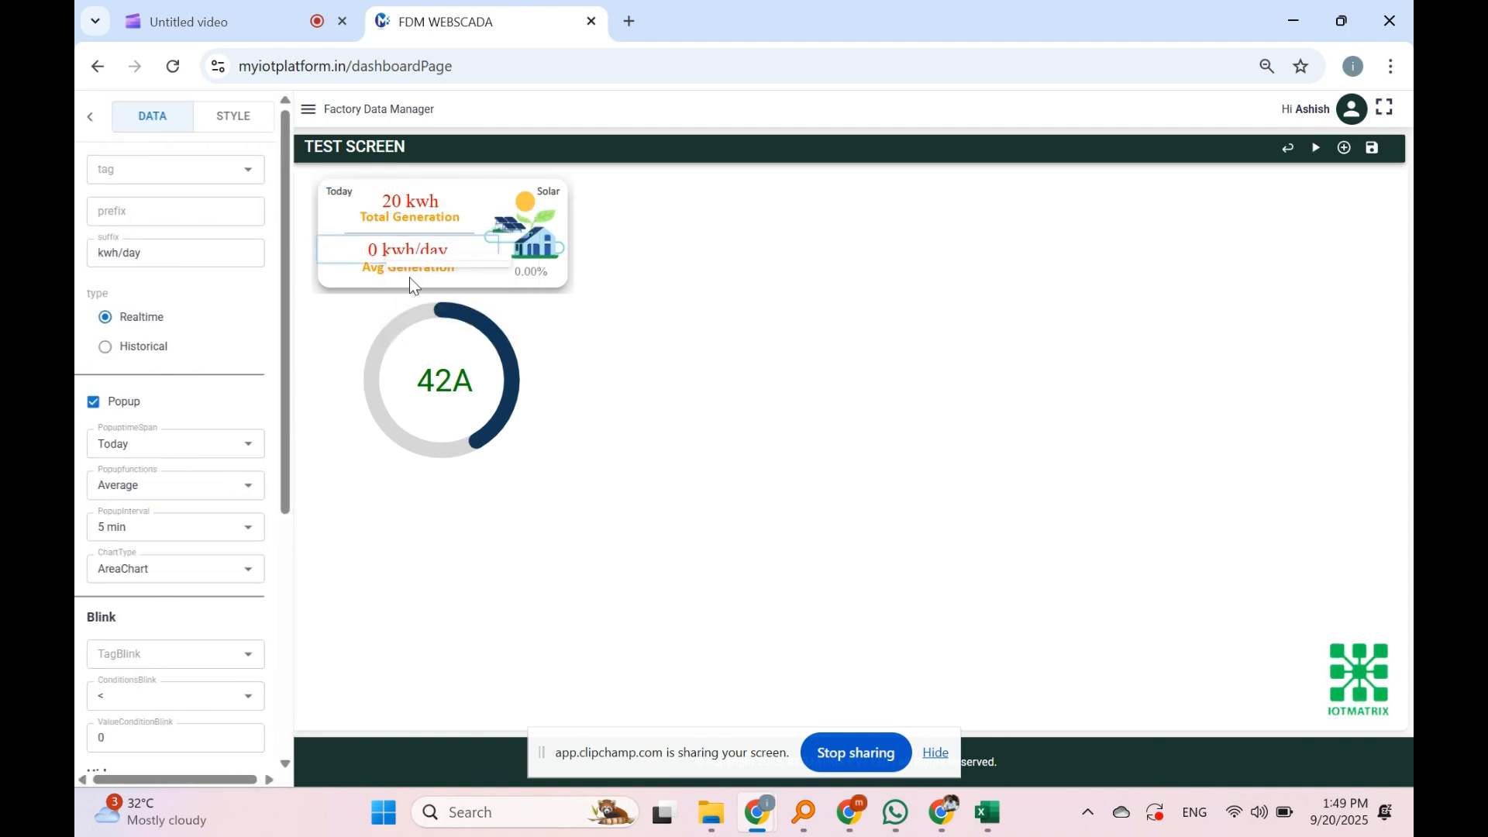
pyautogui.click(141, 168)
pyautogui.write('re')
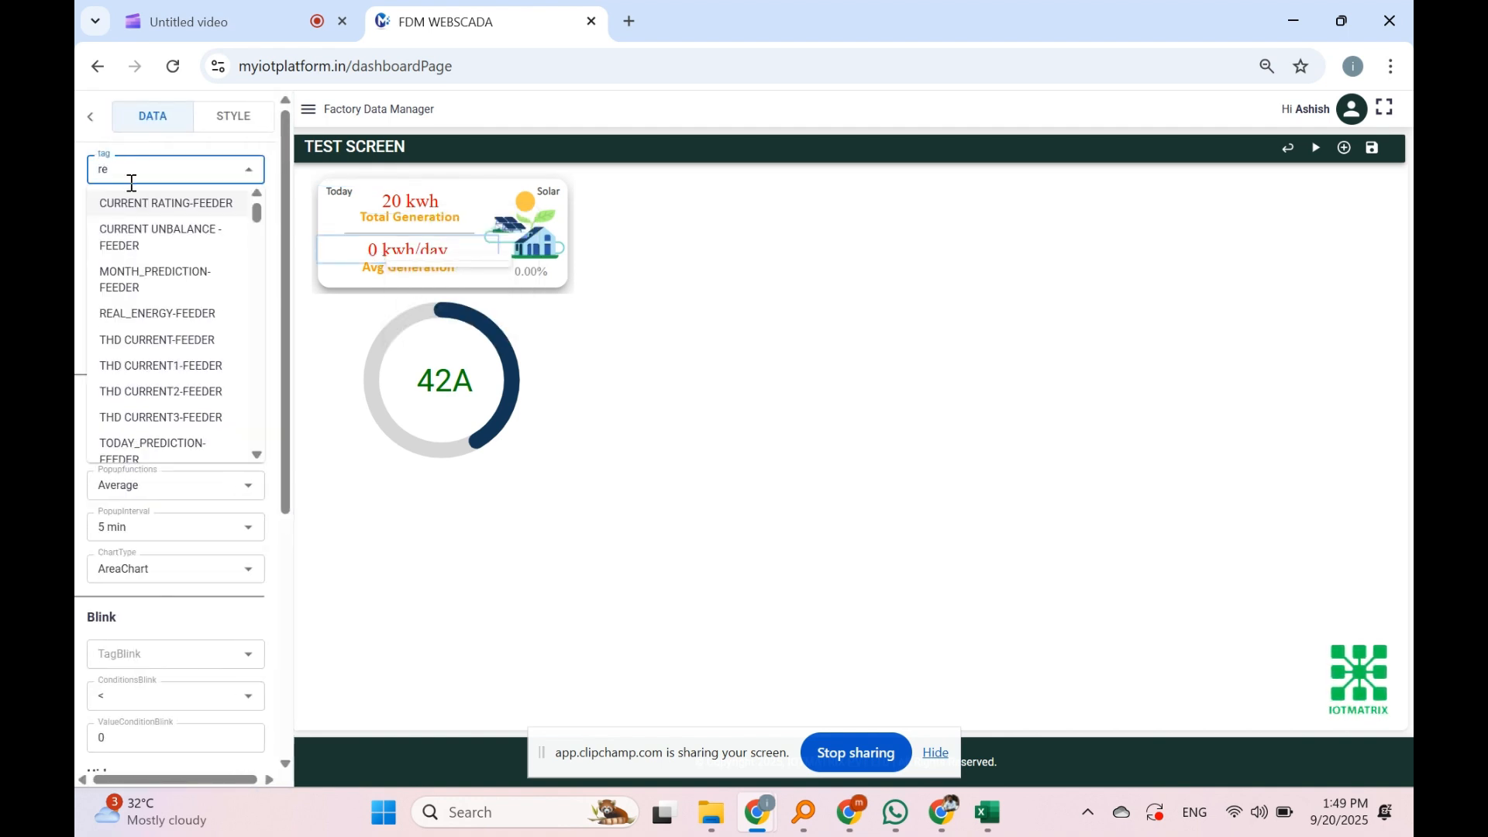
pyautogui.write('a')
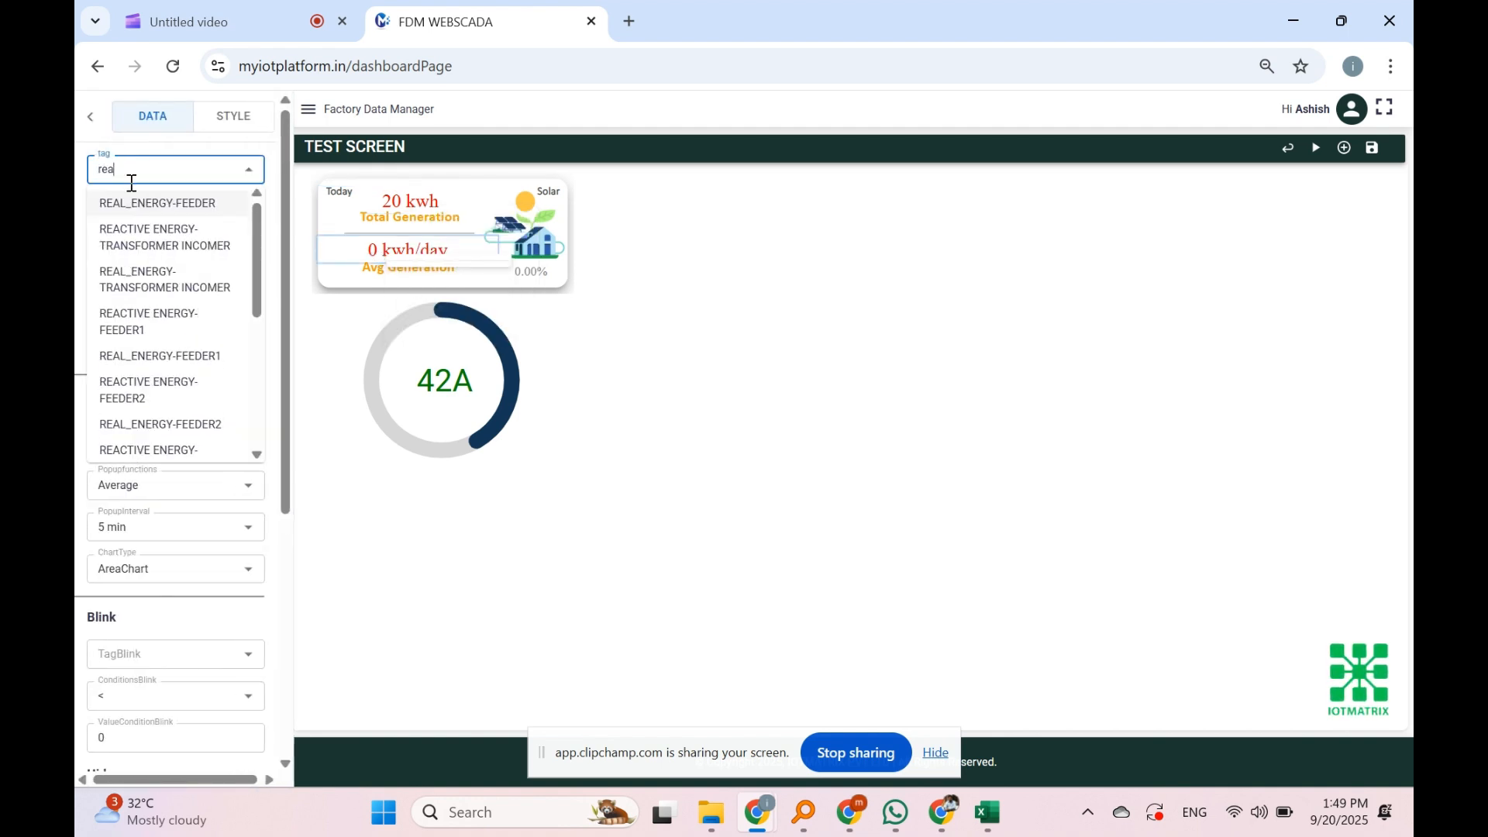
pyautogui.click(213, 303)
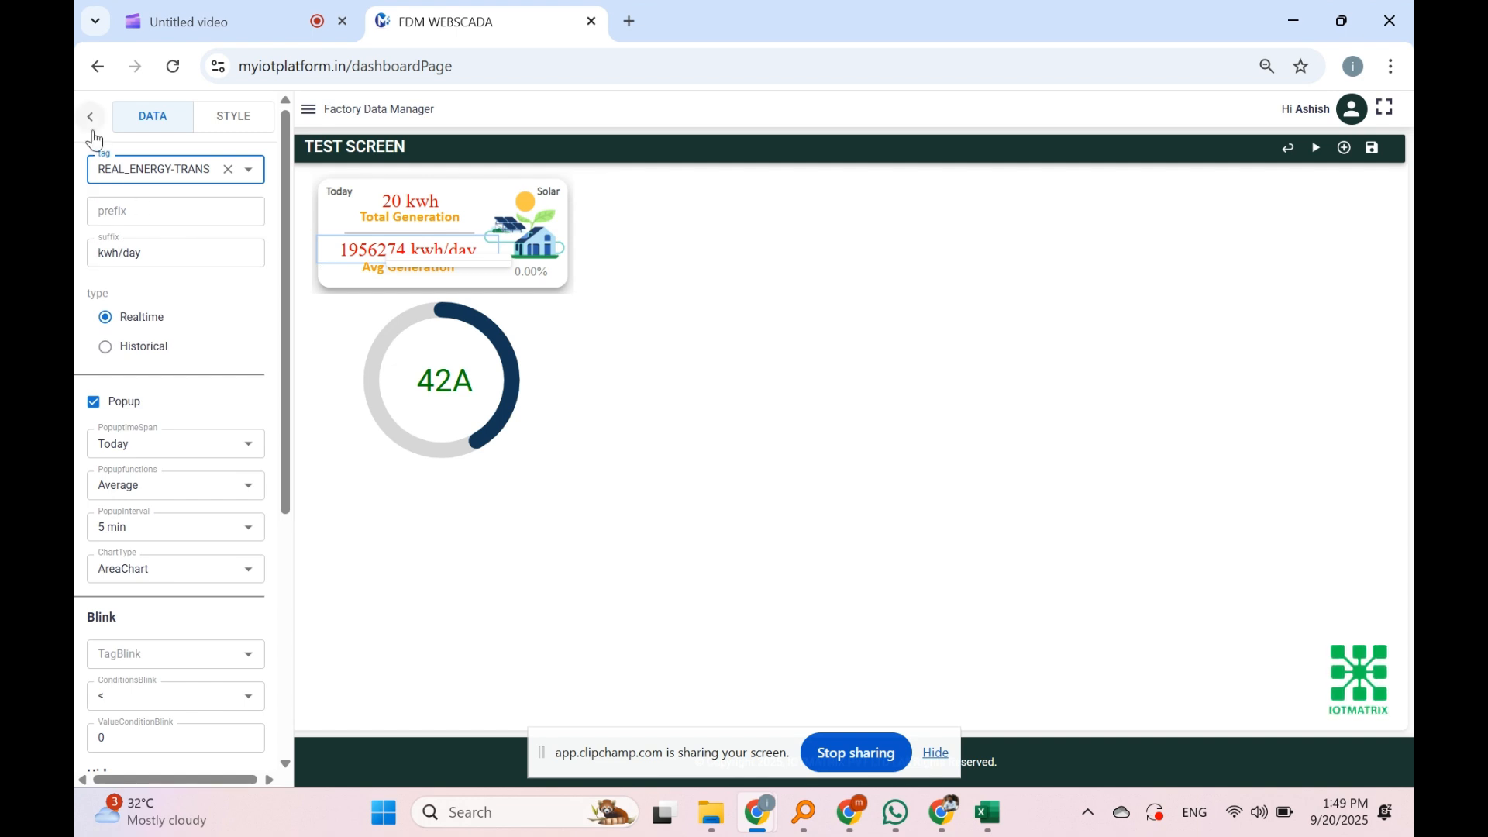
pyautogui.moveTo(168, 258); pyautogui.dragTo(77, 269)
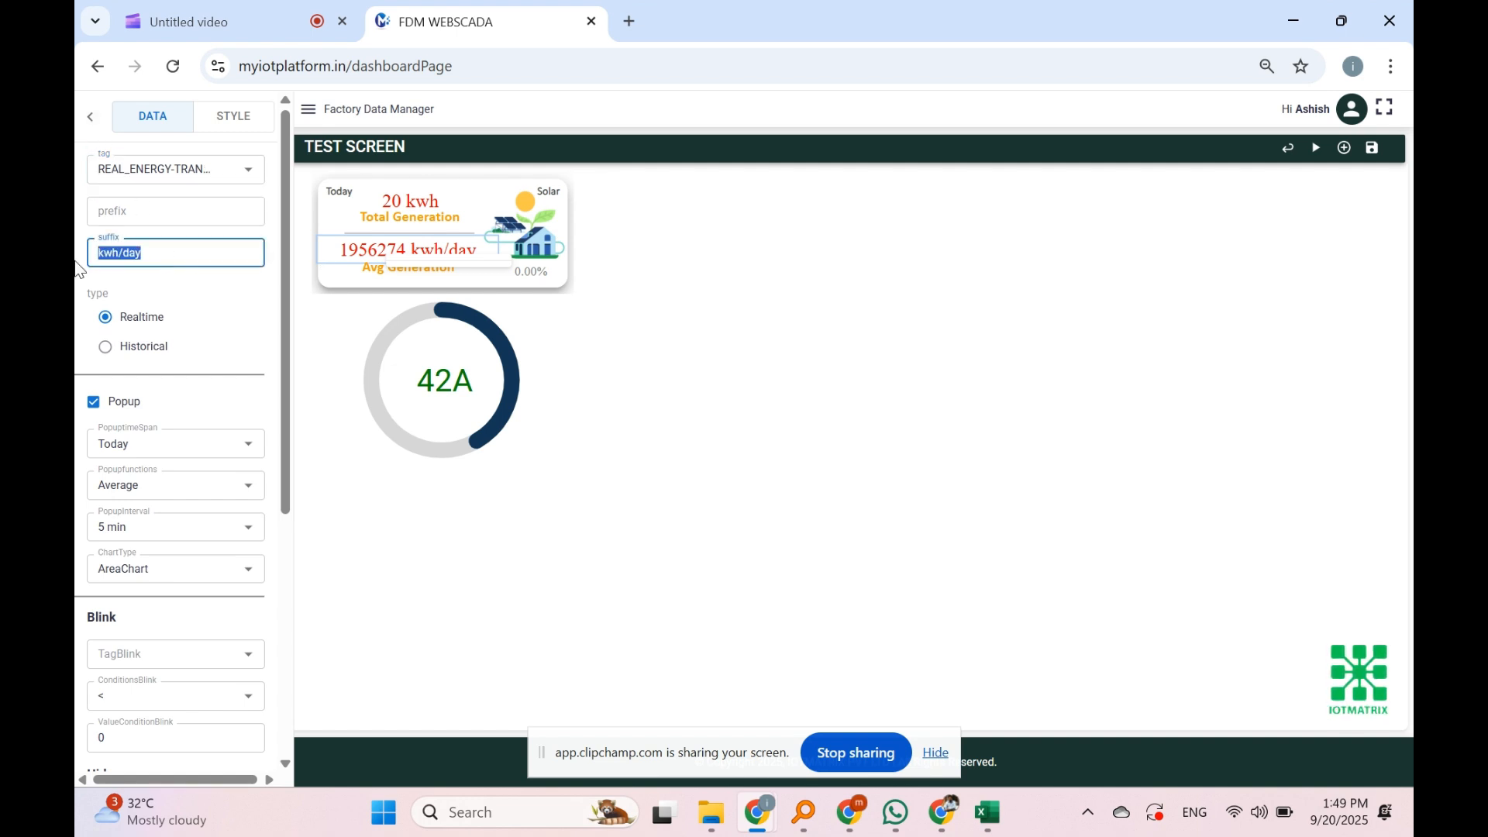
pyautogui.click(200, 264)
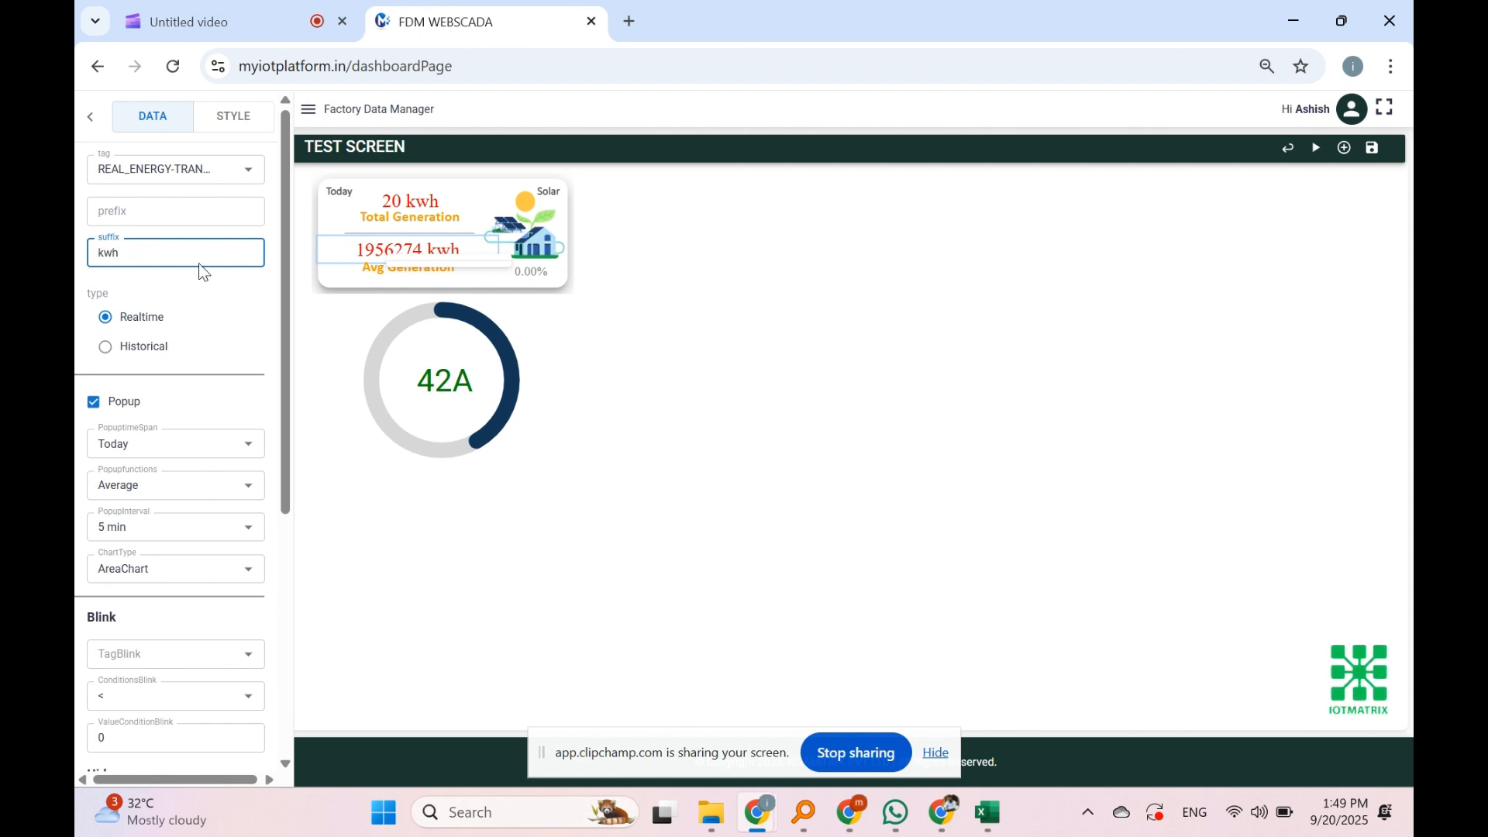
pyautogui.click(363, 269)
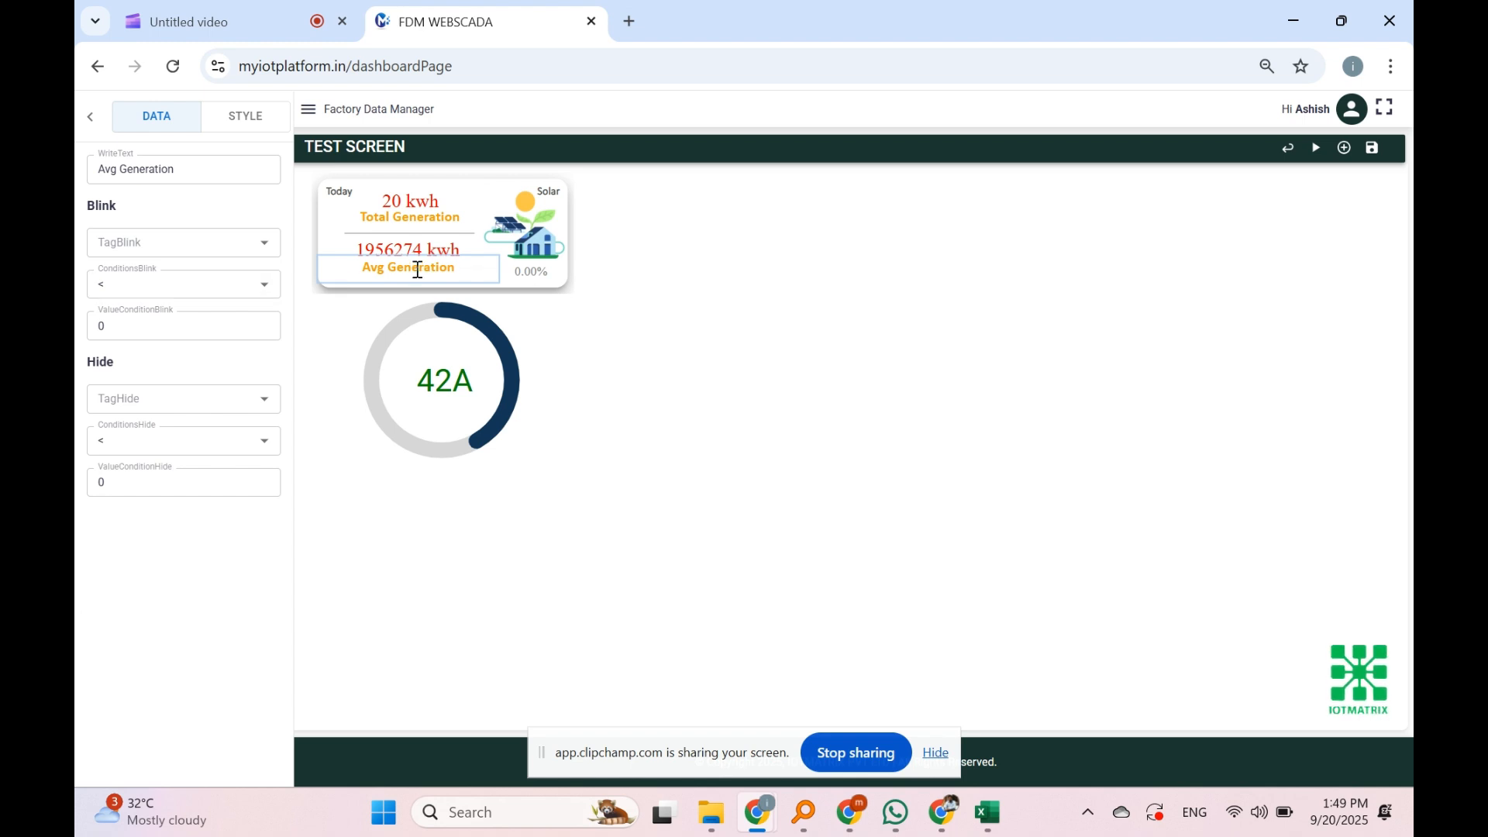
# Step: Replace the card's Avg Generation label text with Reading
pyautogui.click(187, 168)
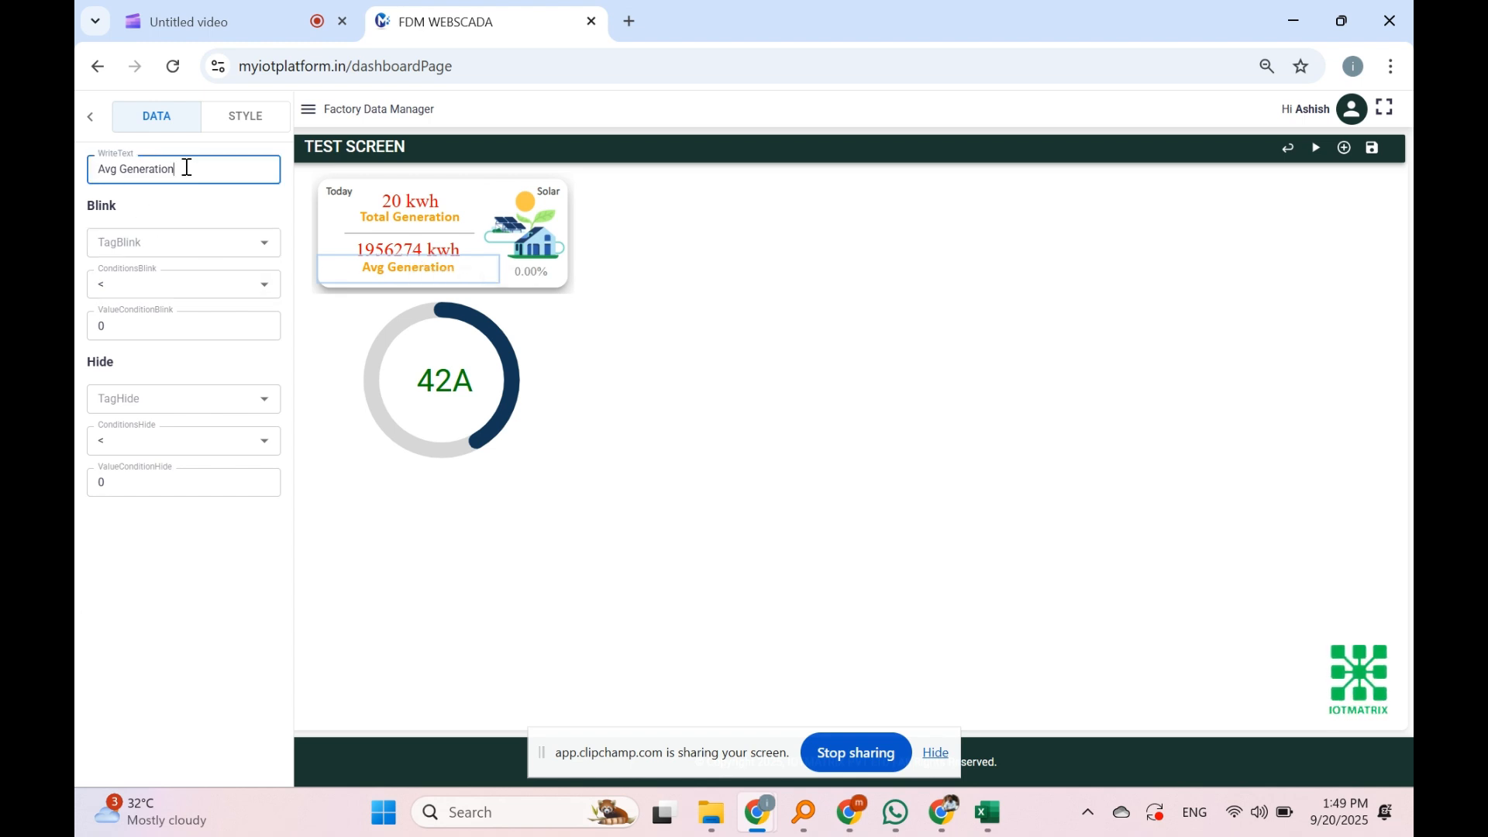
pyautogui.moveTo(187, 167); pyautogui.dragTo(77, 182)
pyautogui.write('Reading')
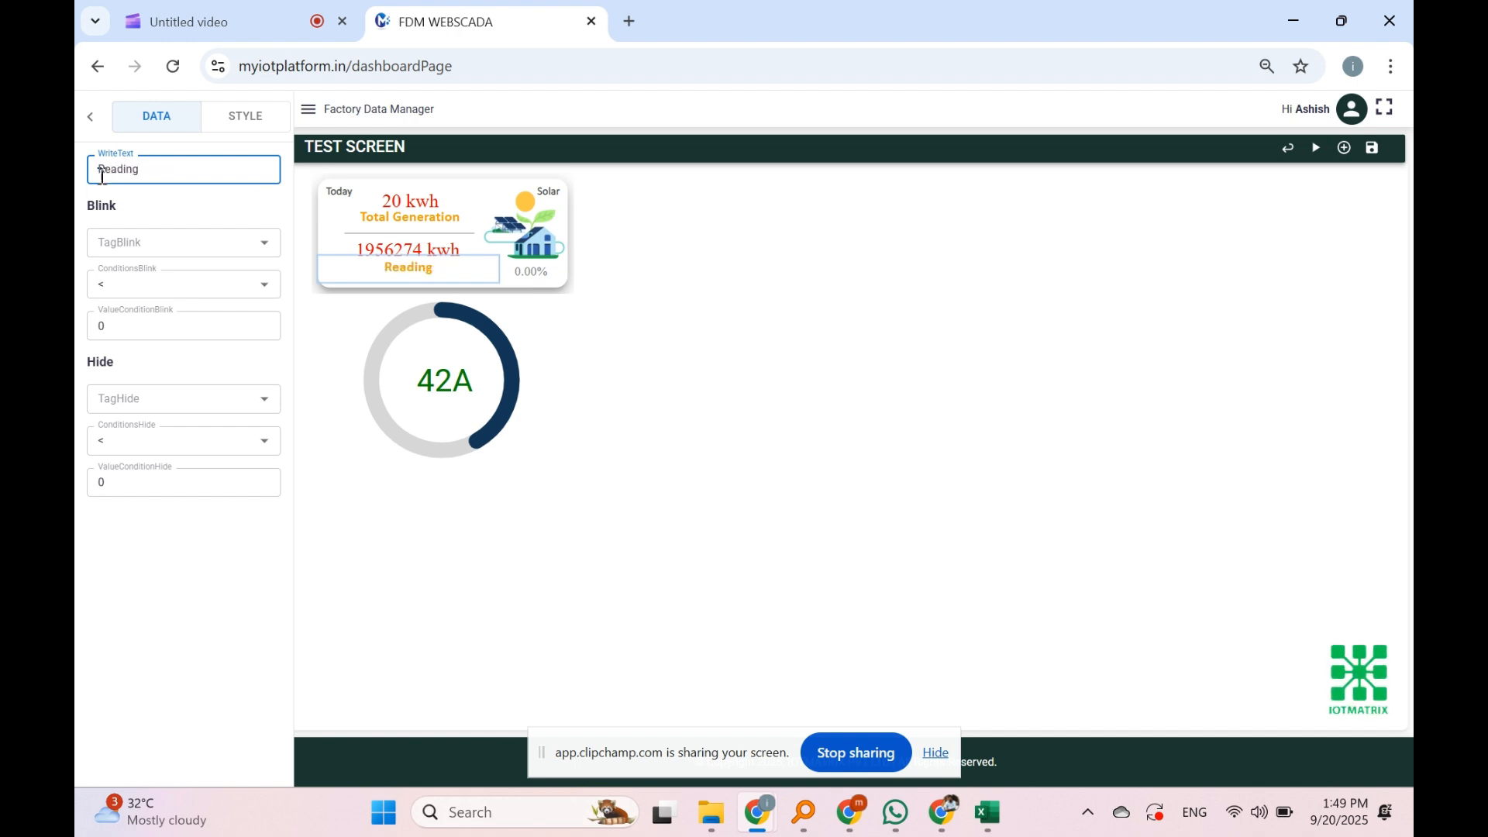
# Step: Preview the TEST SCREEN dashboard with live values and save it
pyautogui.click(90, 116)
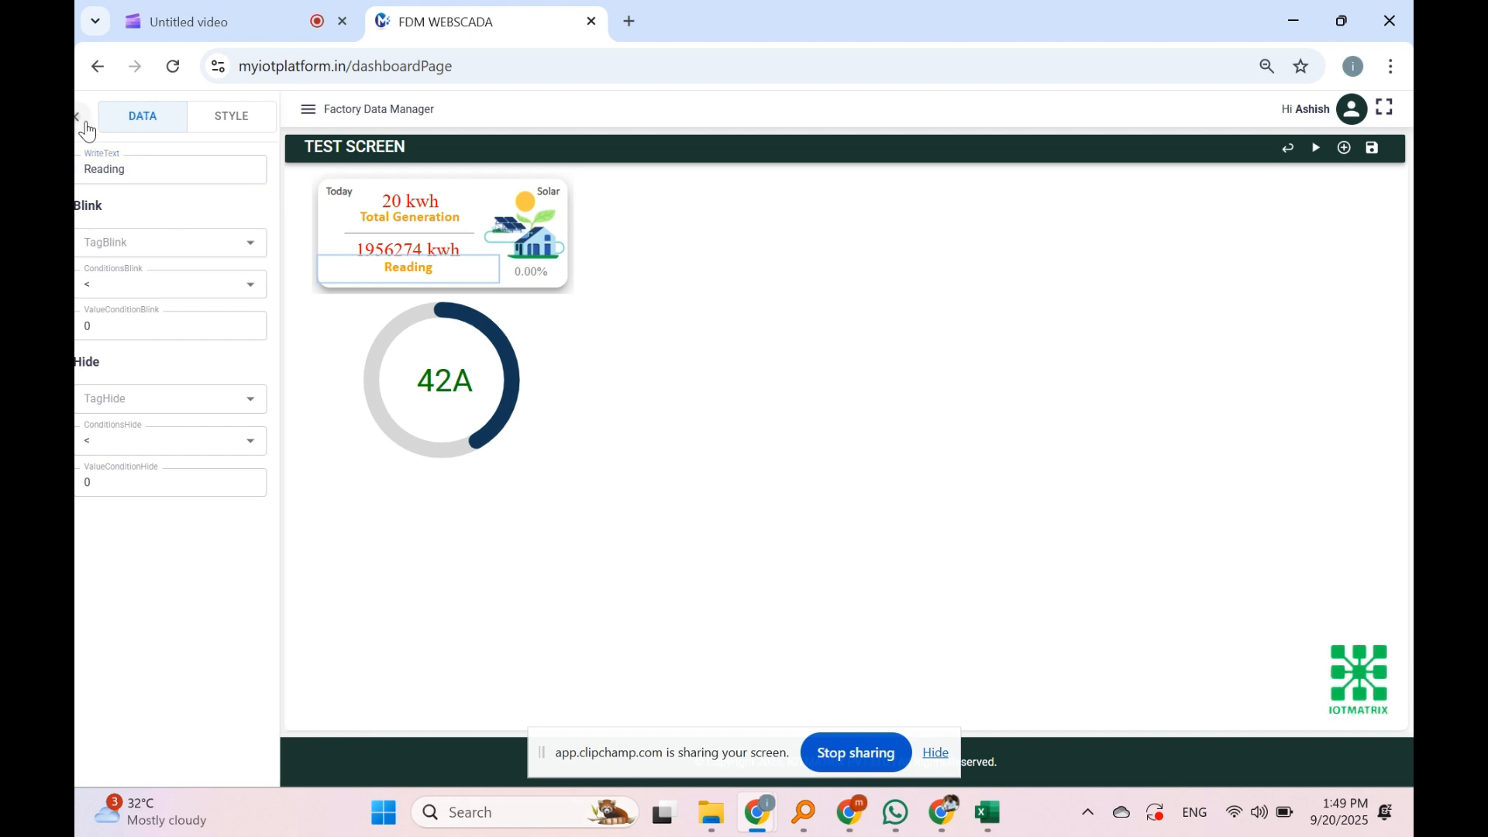
pyautogui.click(1317, 150)
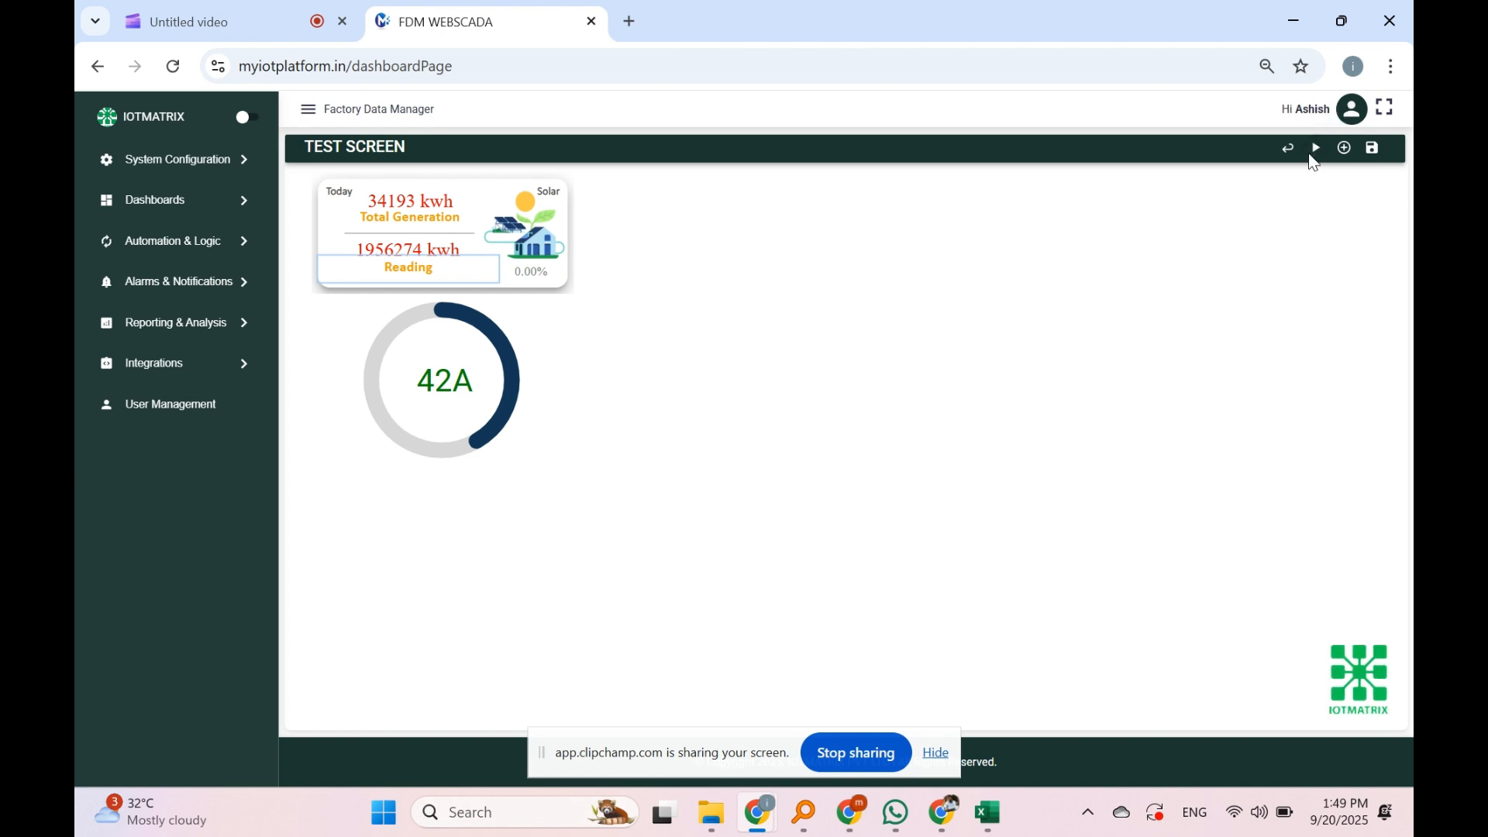
pyautogui.click(1373, 155)
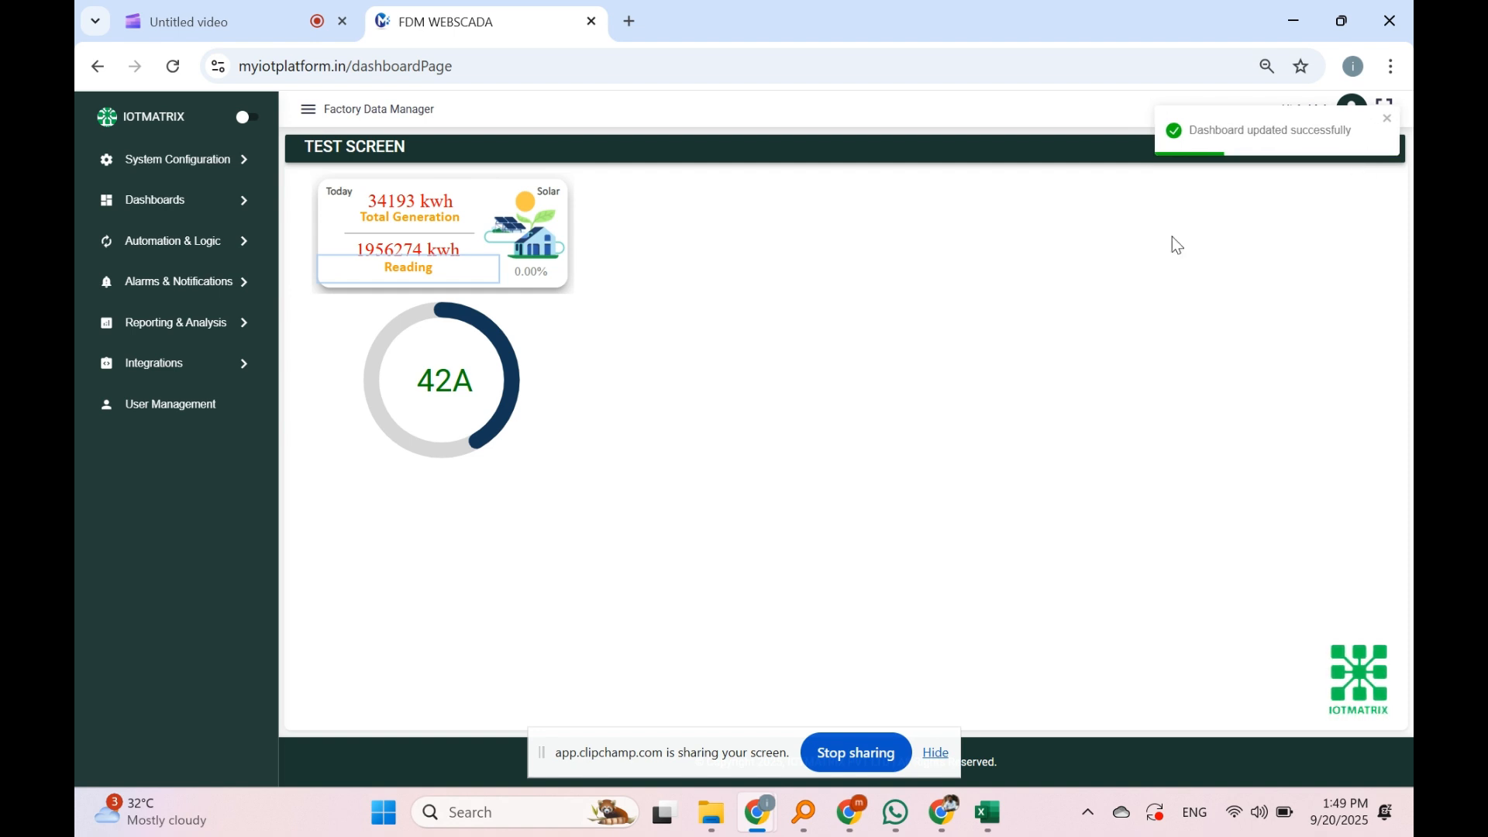
# Step: Start a new user in User Management and enter the user's e-mail and password
pyautogui.click(159, 421)
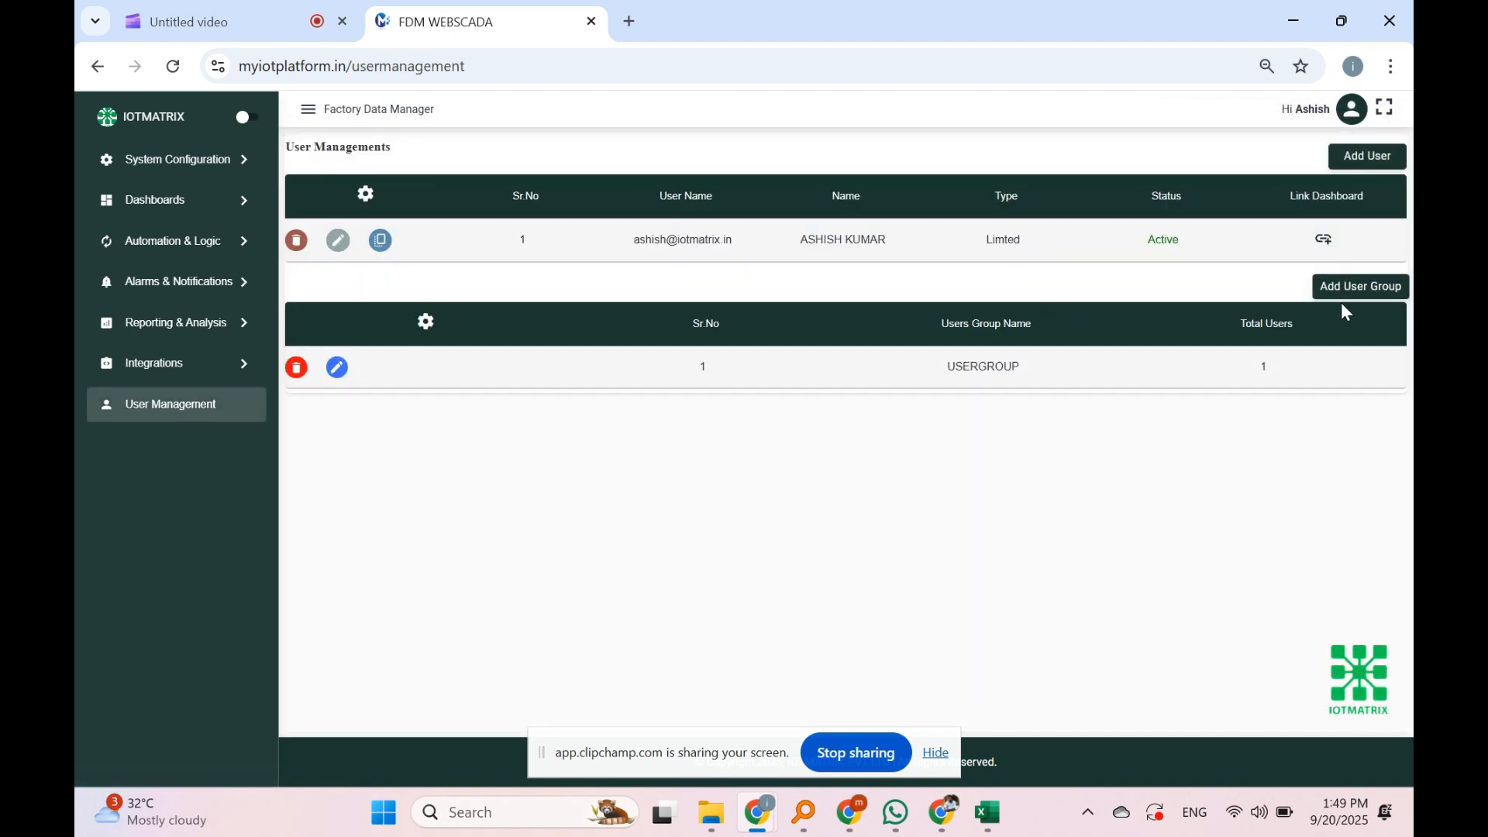
pyautogui.click(1369, 157)
pyautogui.click(621, 188)
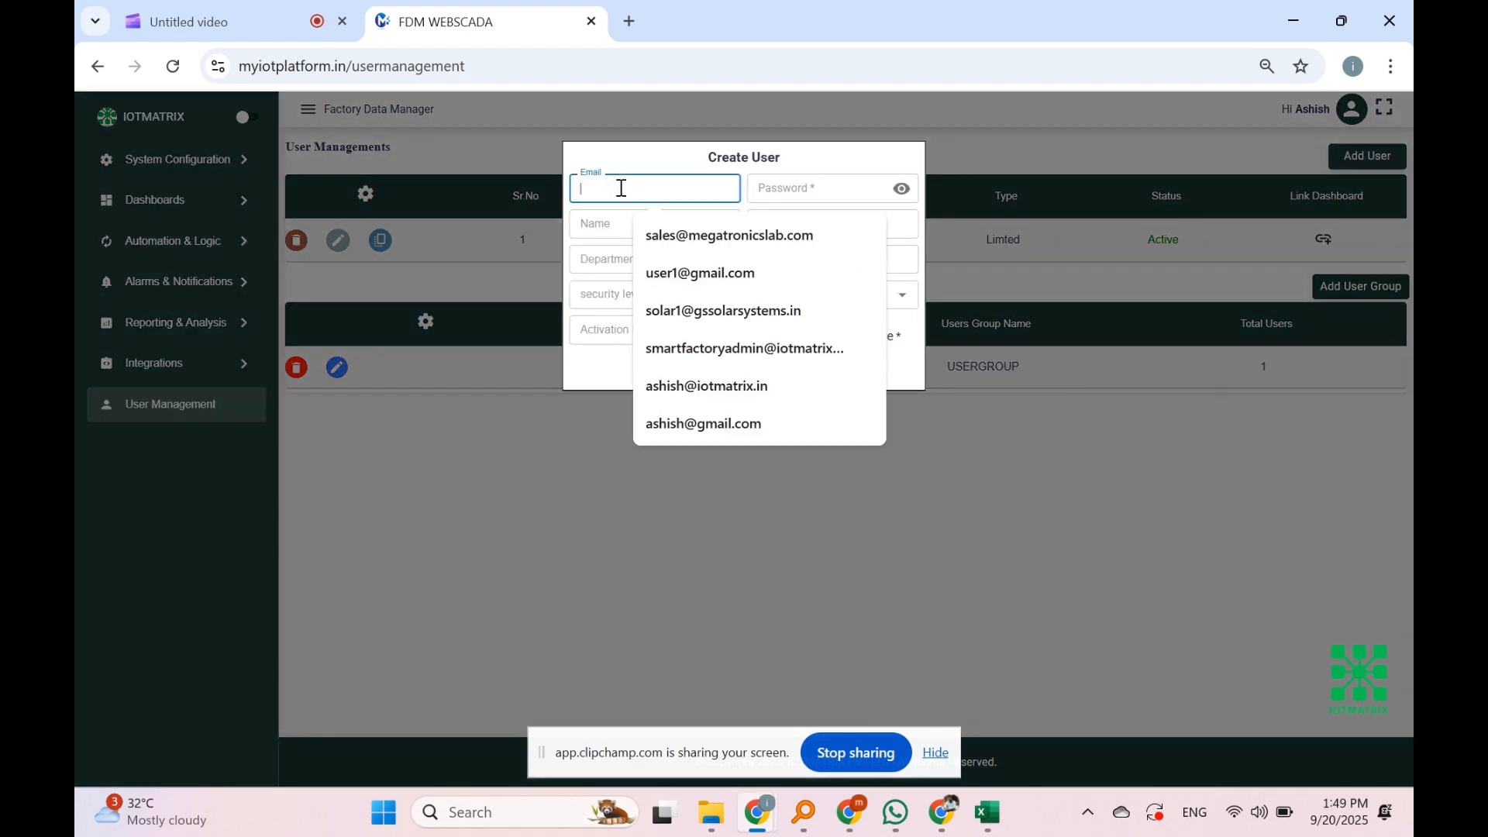
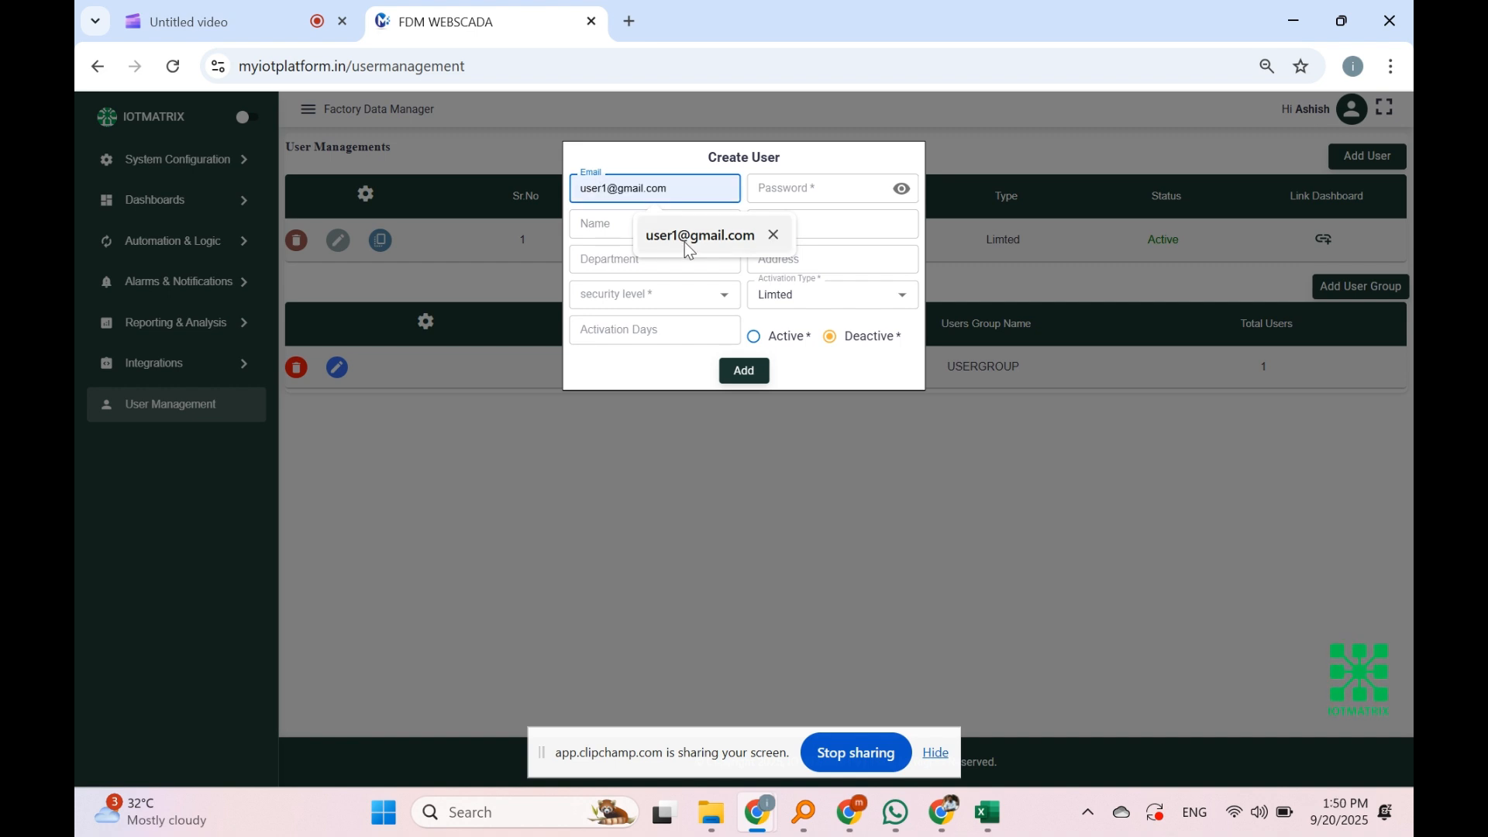
pyautogui.click(699, 237)
pyautogui.click(782, 191)
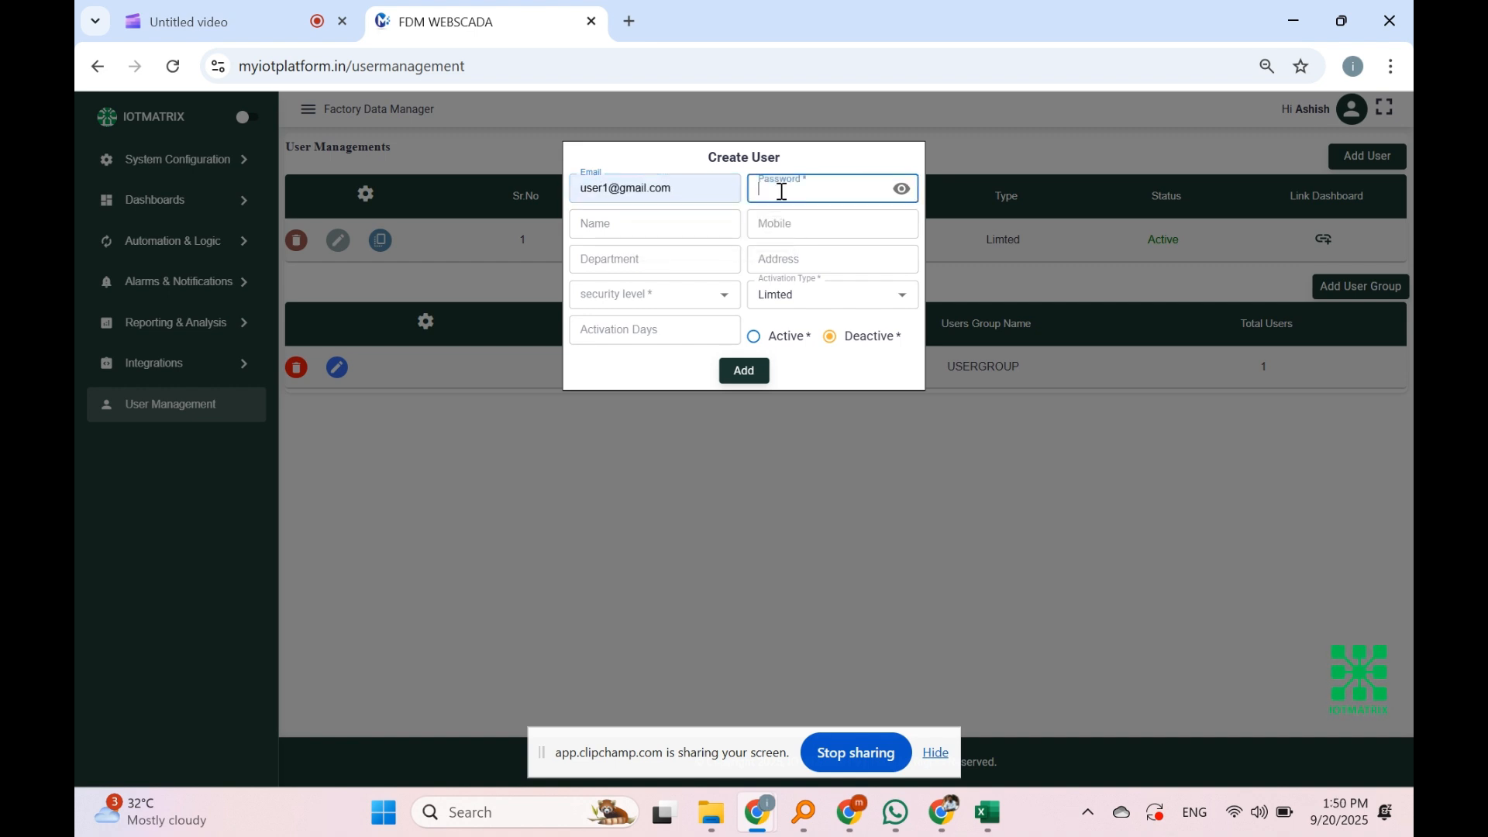
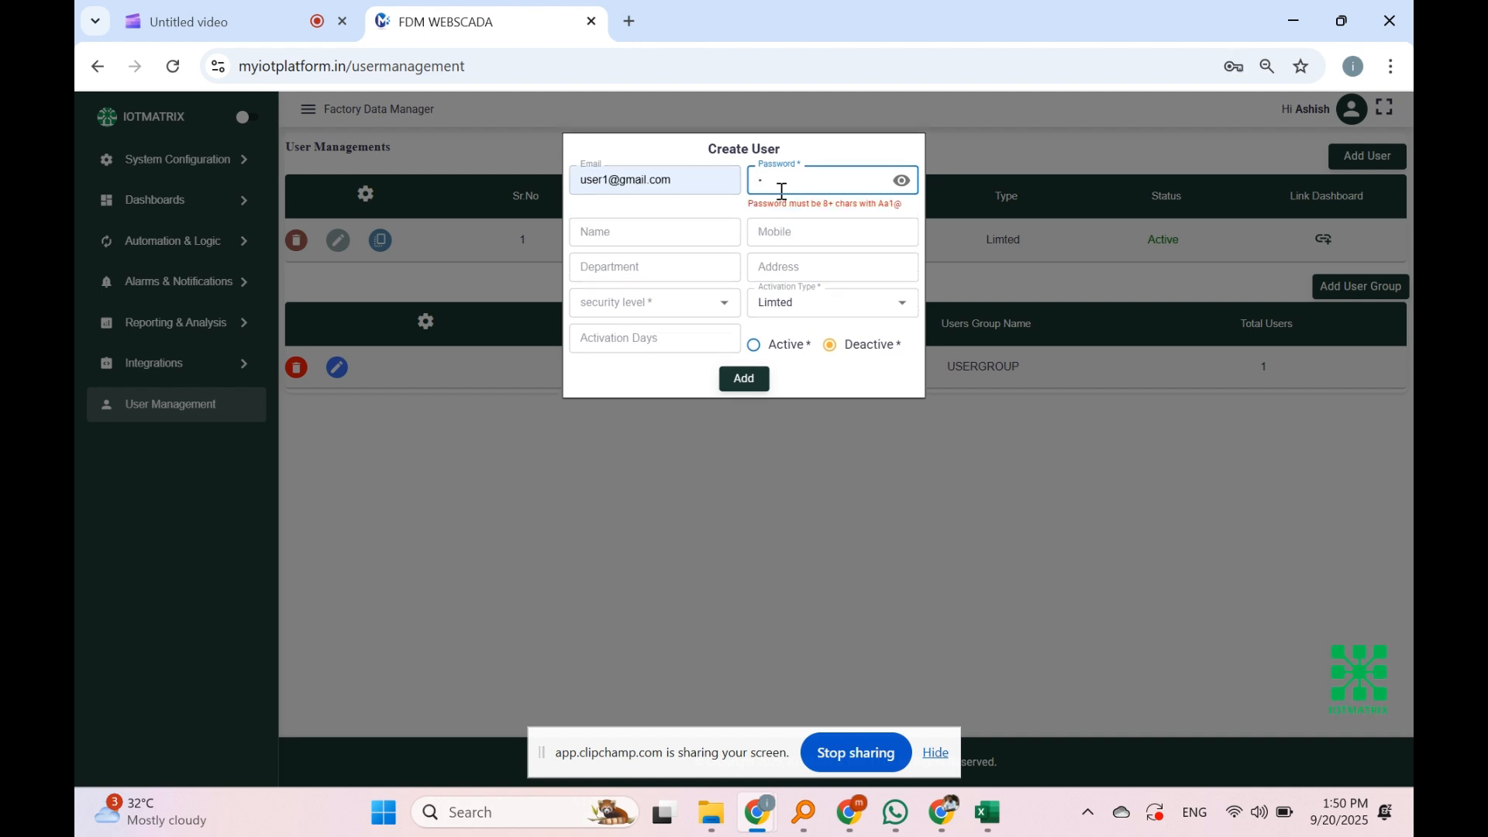
pyautogui.press('BackSpace')
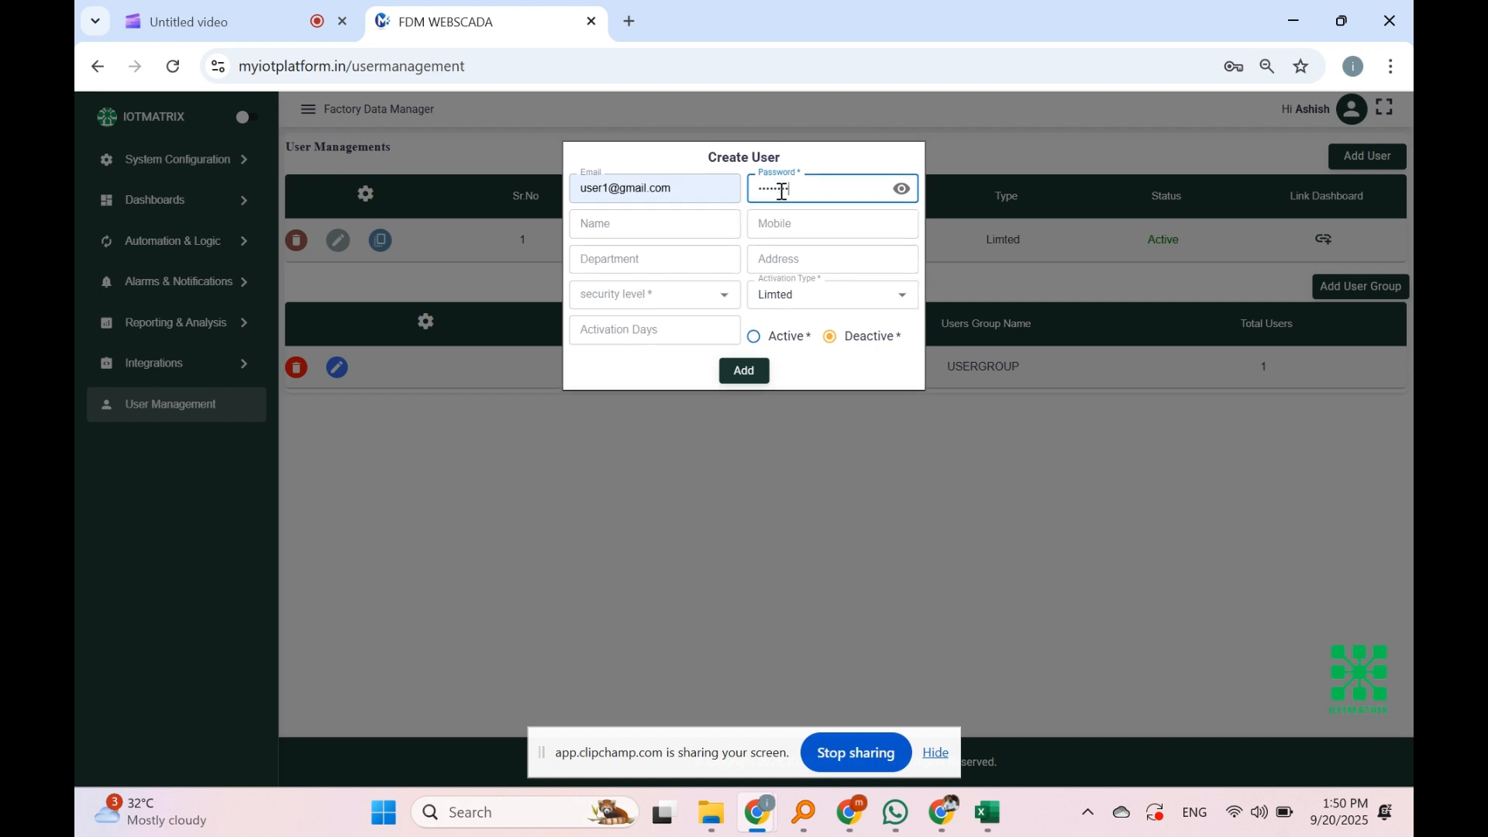
# Step: Fill in the user's name, mobile number, Electrical department and address
pyautogui.click(668, 224)
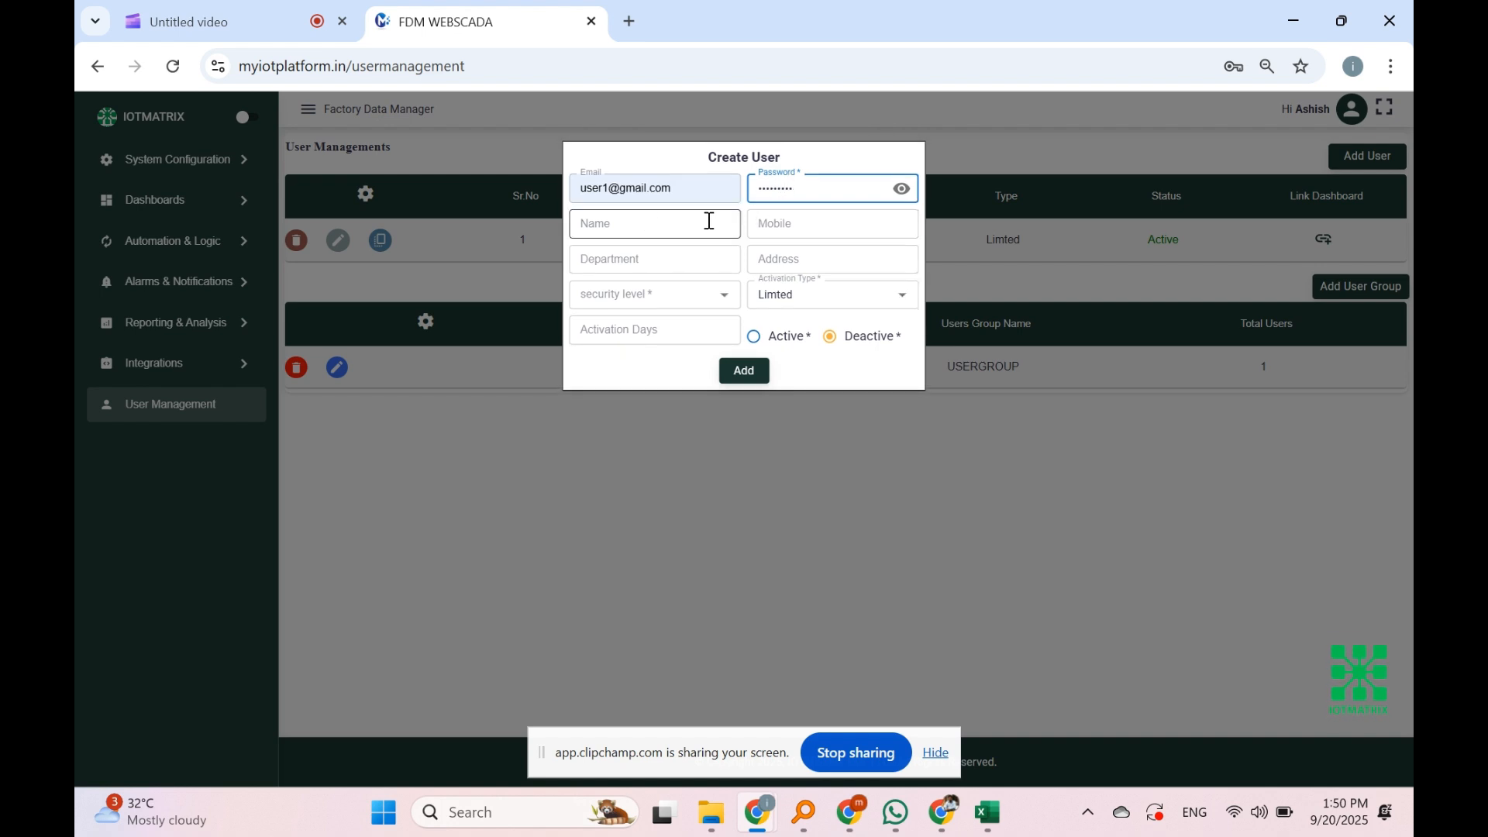
pyautogui.click(692, 226)
pyautogui.click(689, 269)
pyautogui.click(774, 226)
pyautogui.write('777')
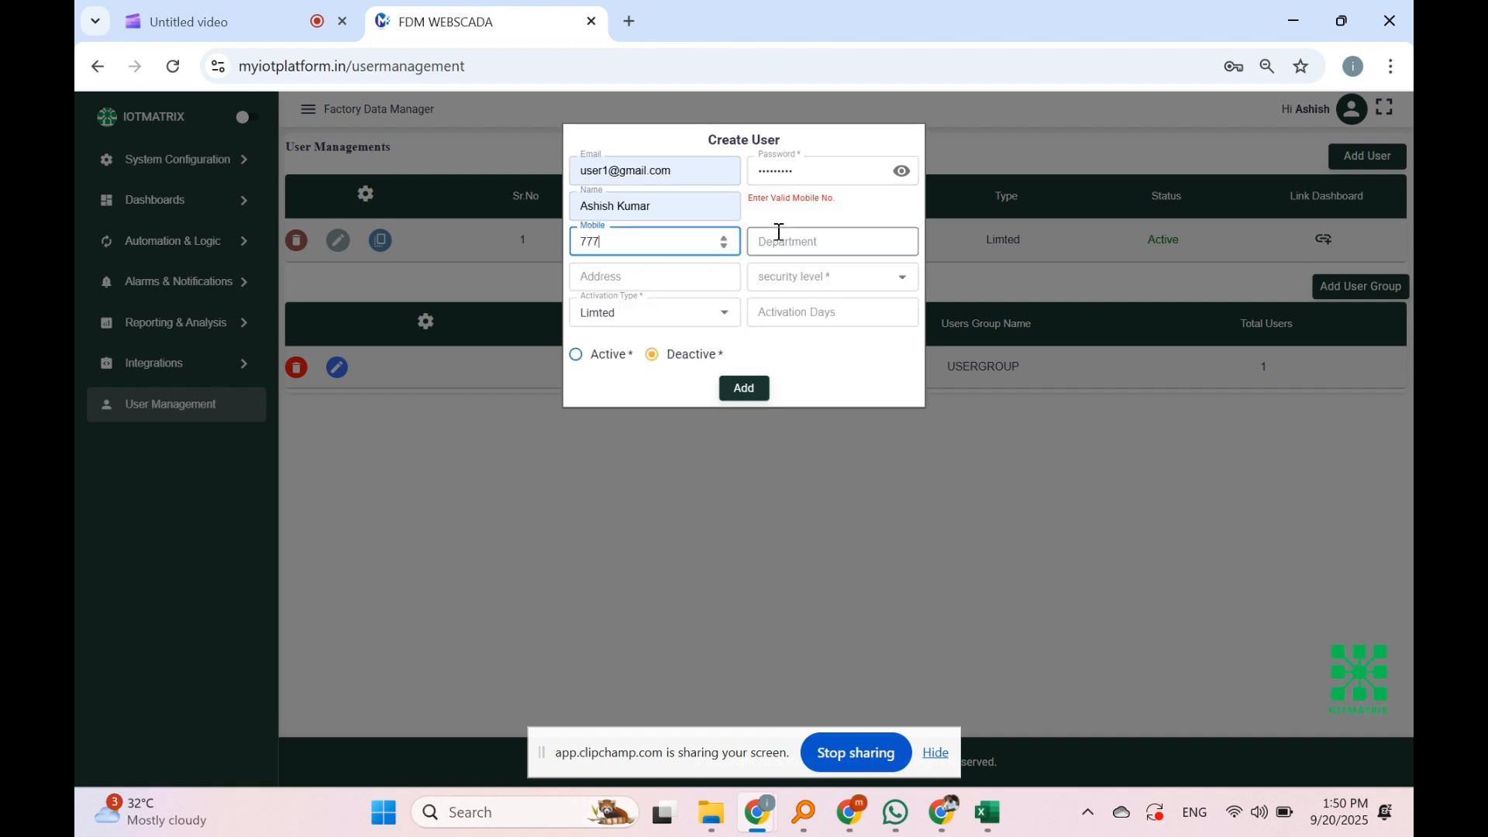
pyautogui.write('7777776')
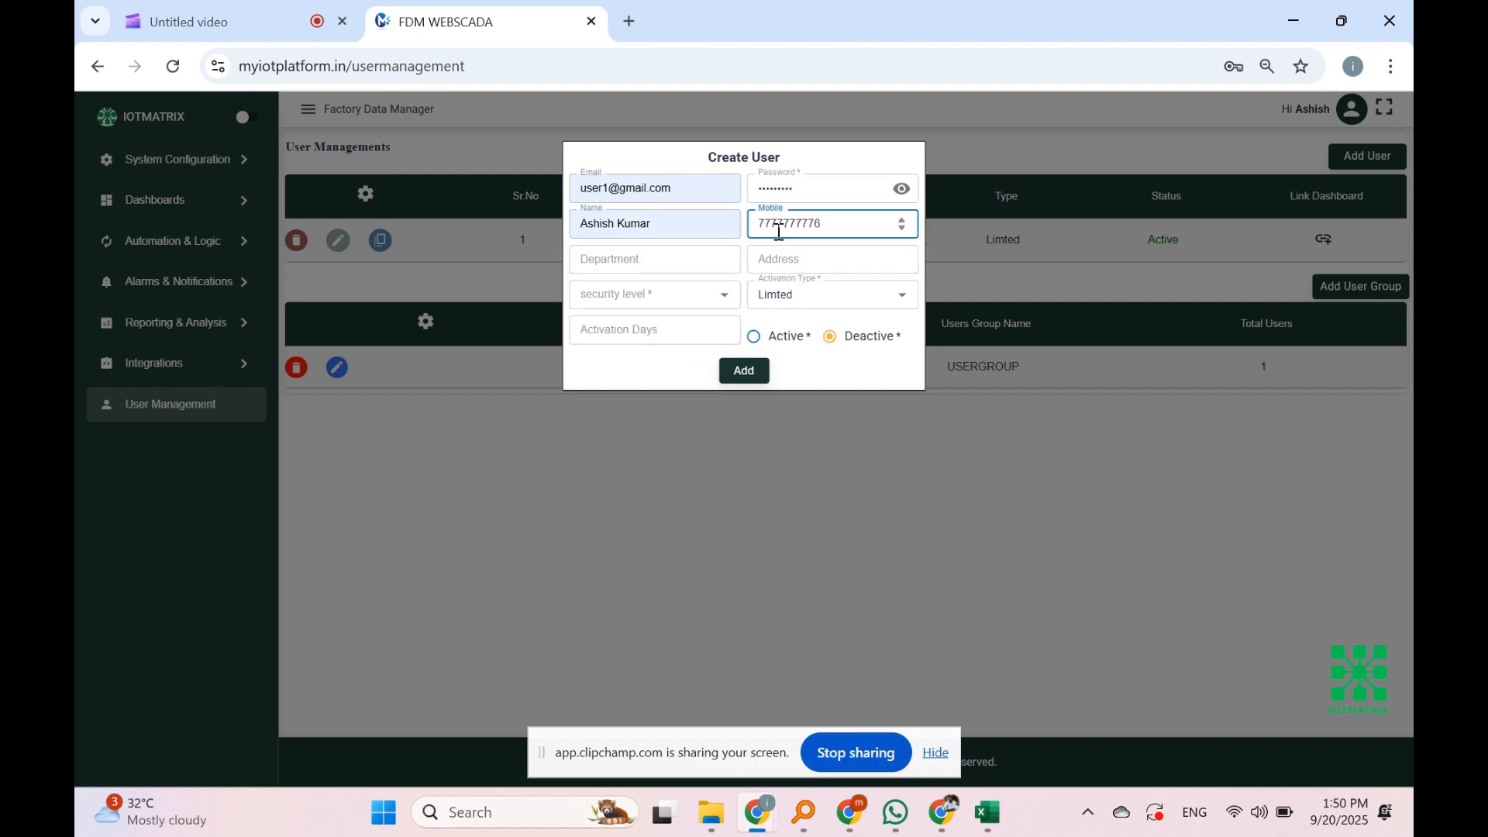
pyautogui.click(721, 261)
pyautogui.click(675, 305)
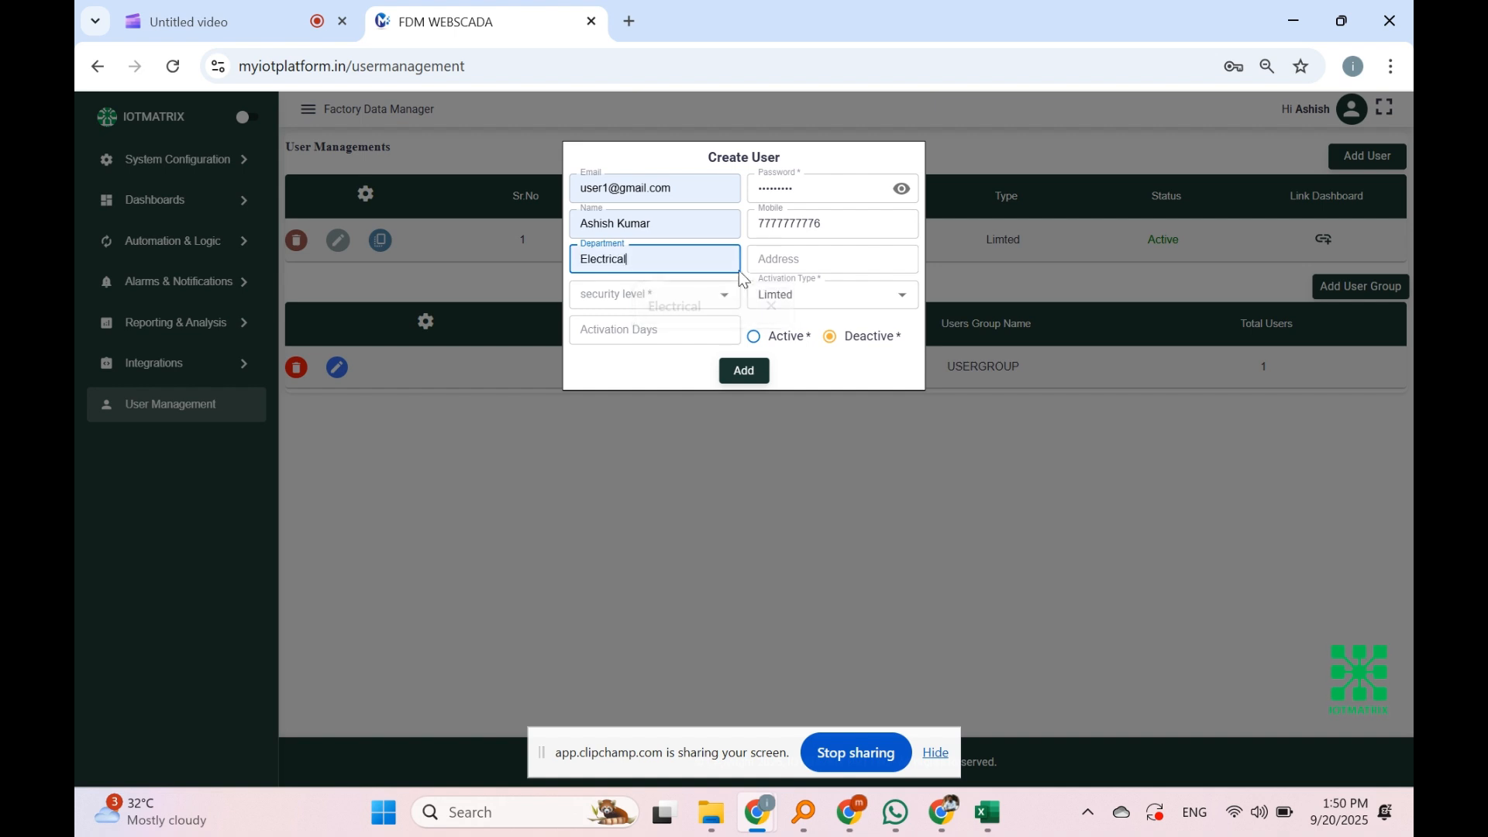
pyautogui.click(756, 262)
pyautogui.click(867, 305)
# Step: Set security level 10, Unlimted activation and Active status, then submit the user
pyautogui.click(648, 297)
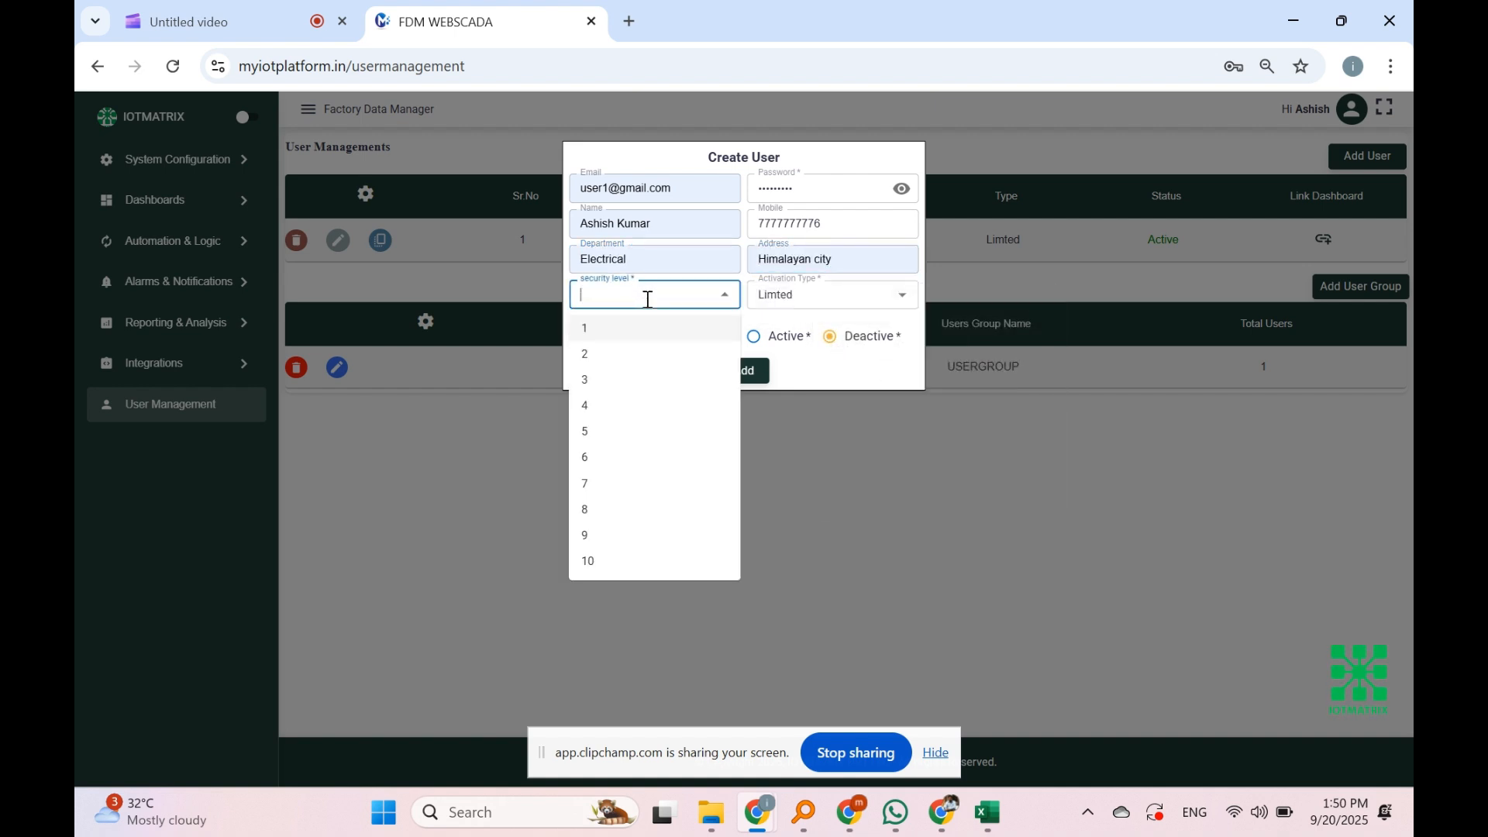
pyautogui.click(592, 559)
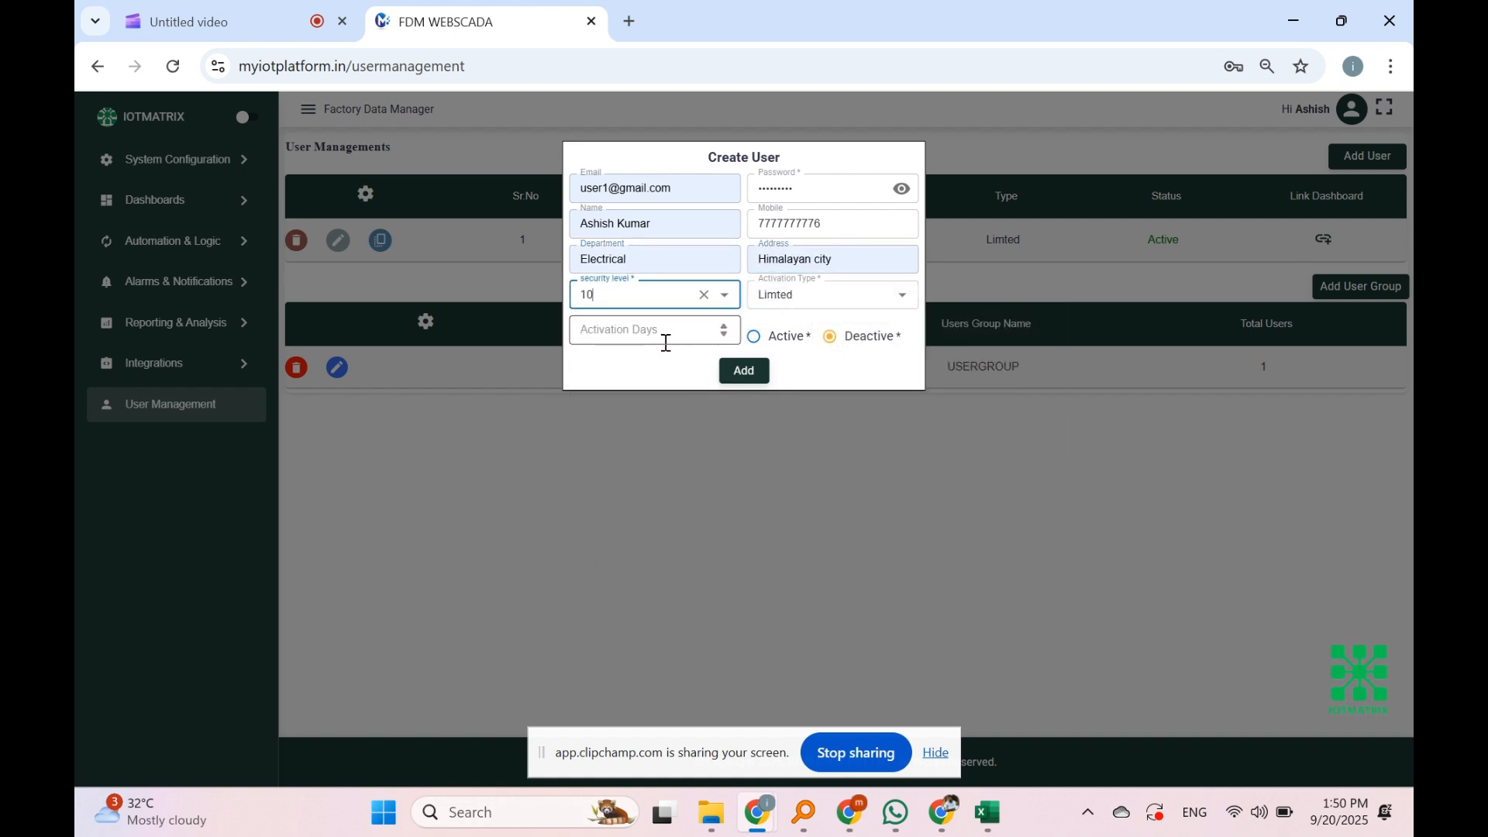
pyautogui.click(813, 298)
pyautogui.click(810, 352)
pyautogui.click(593, 339)
pyautogui.click(745, 372)
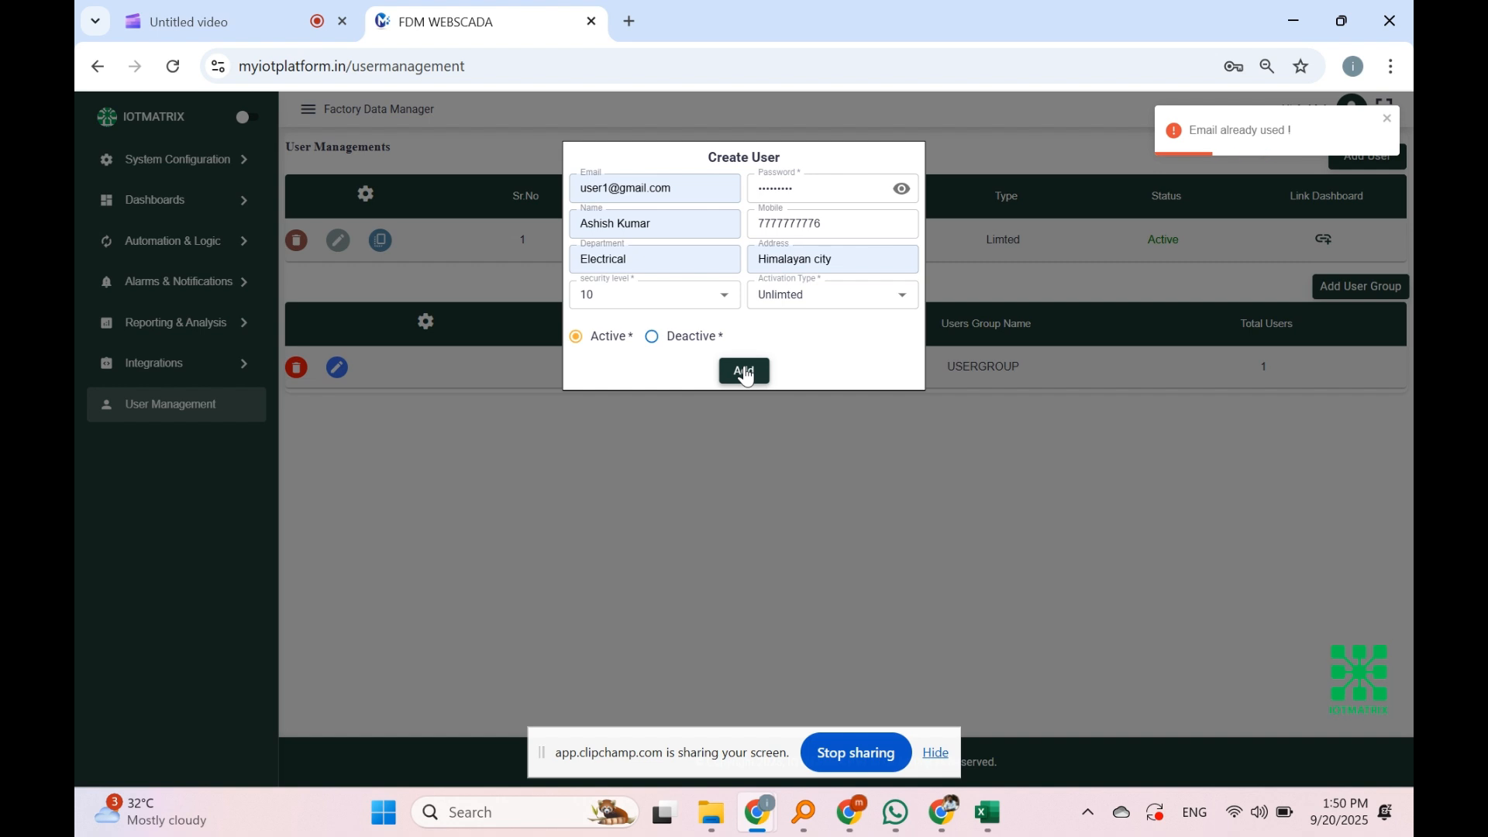
# Step: Correct the duplicate e-mail, resubmit the user and dismiss the change-password prompt
pyautogui.click(613, 194)
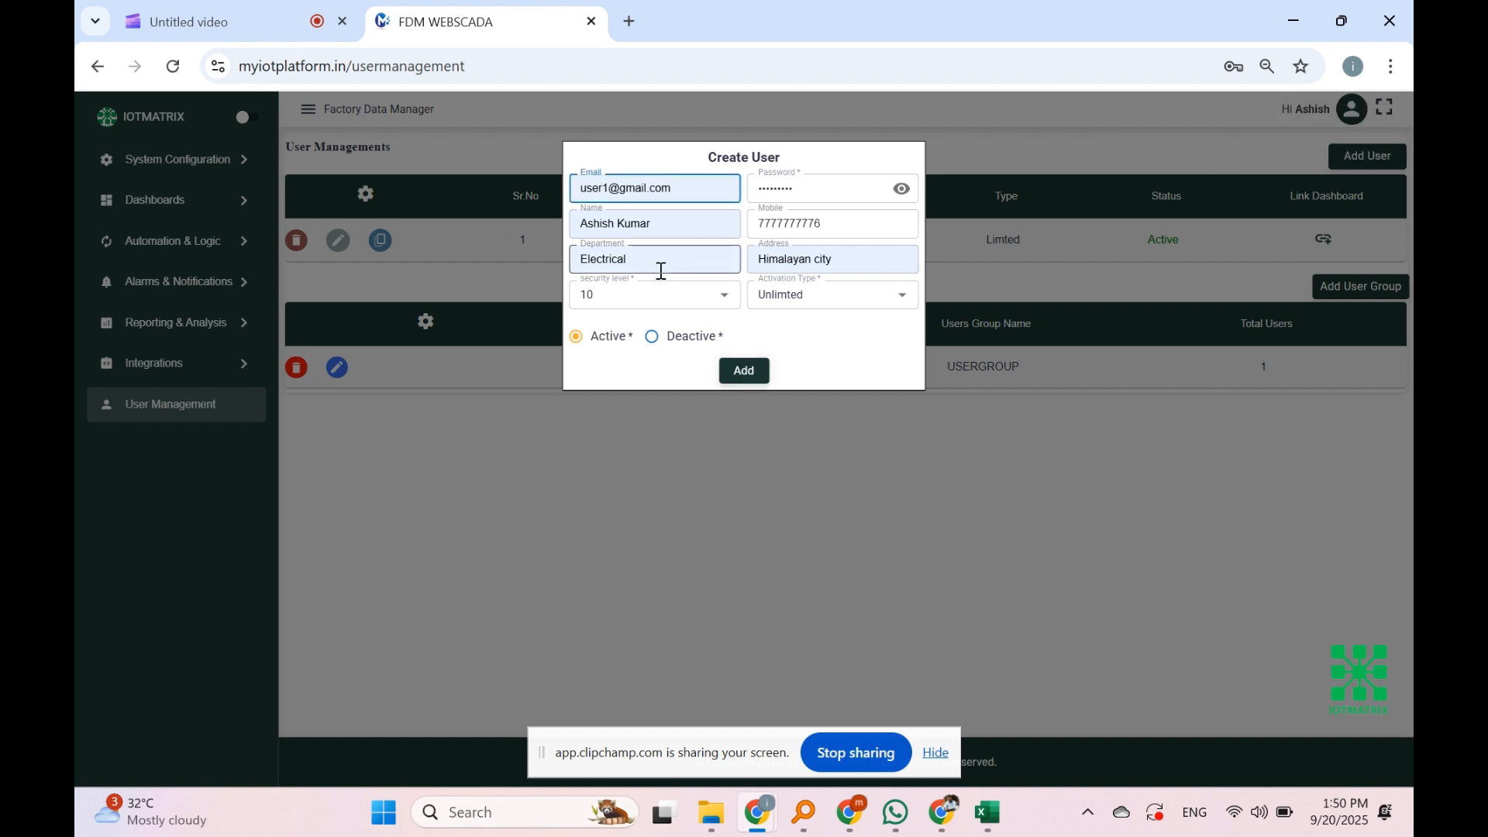
pyautogui.press('BackSpace')
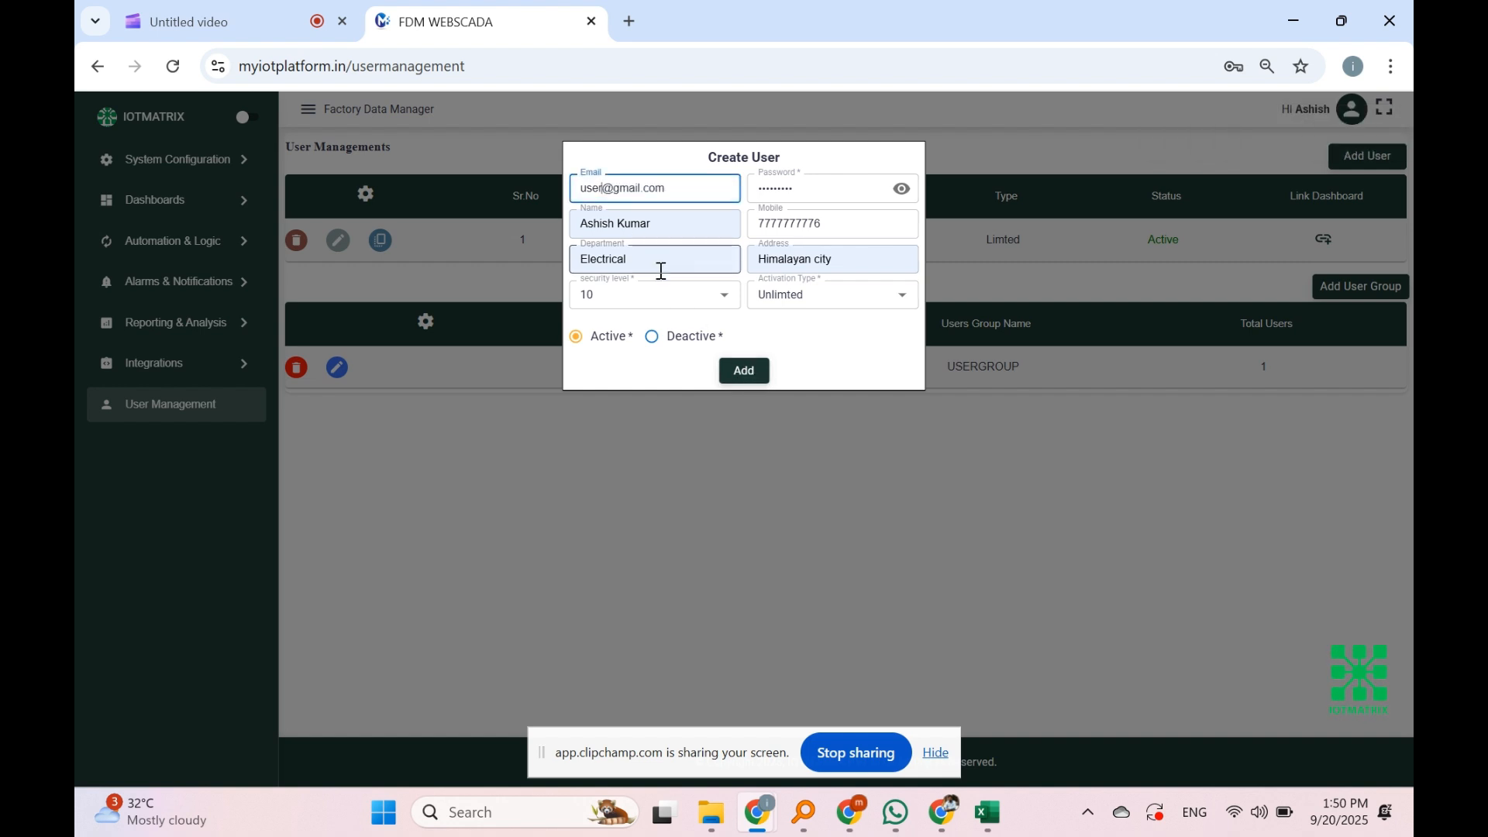
pyautogui.write('4')
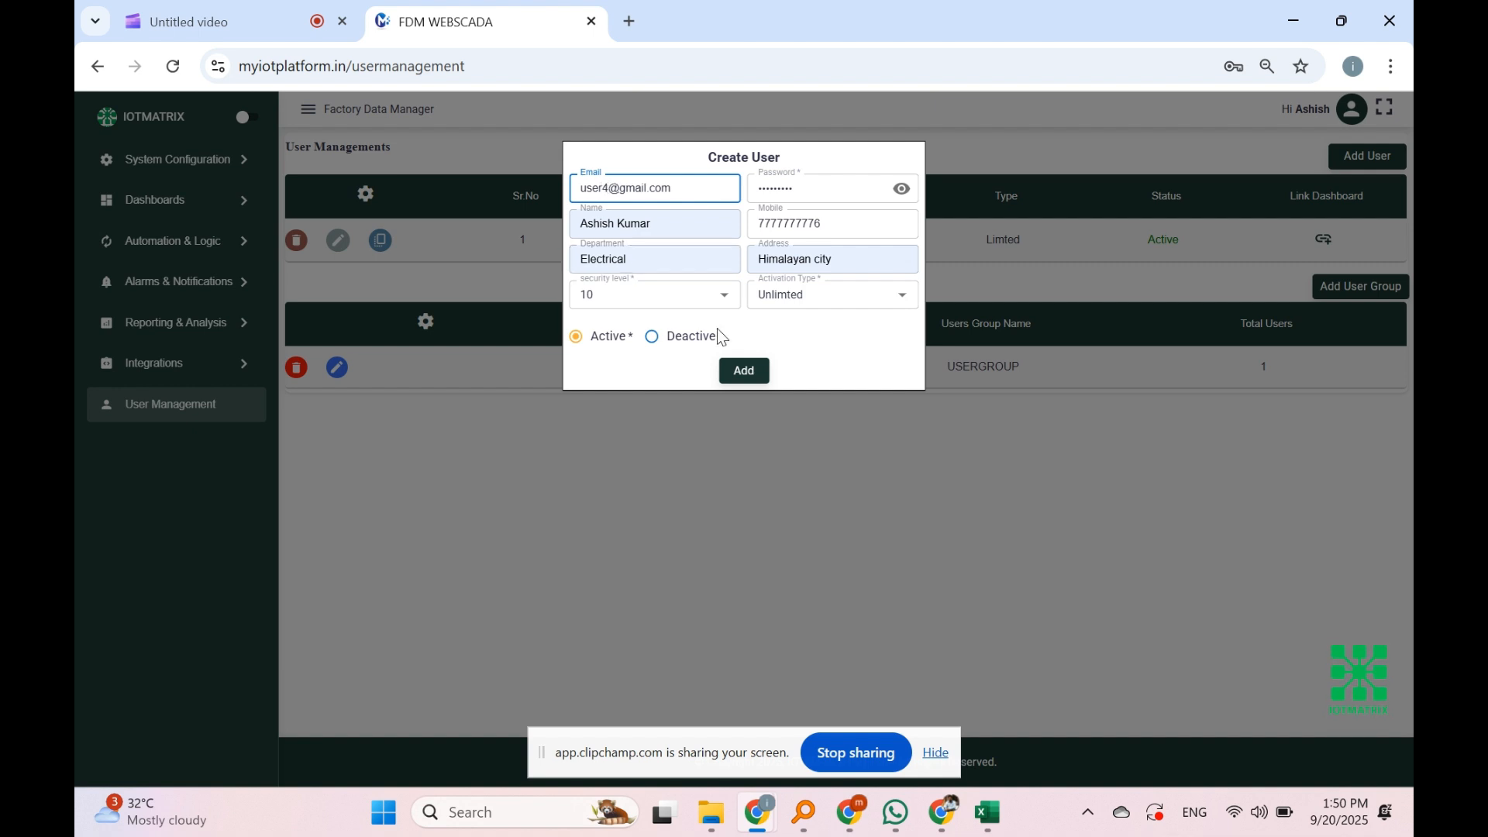
pyautogui.click(741, 371)
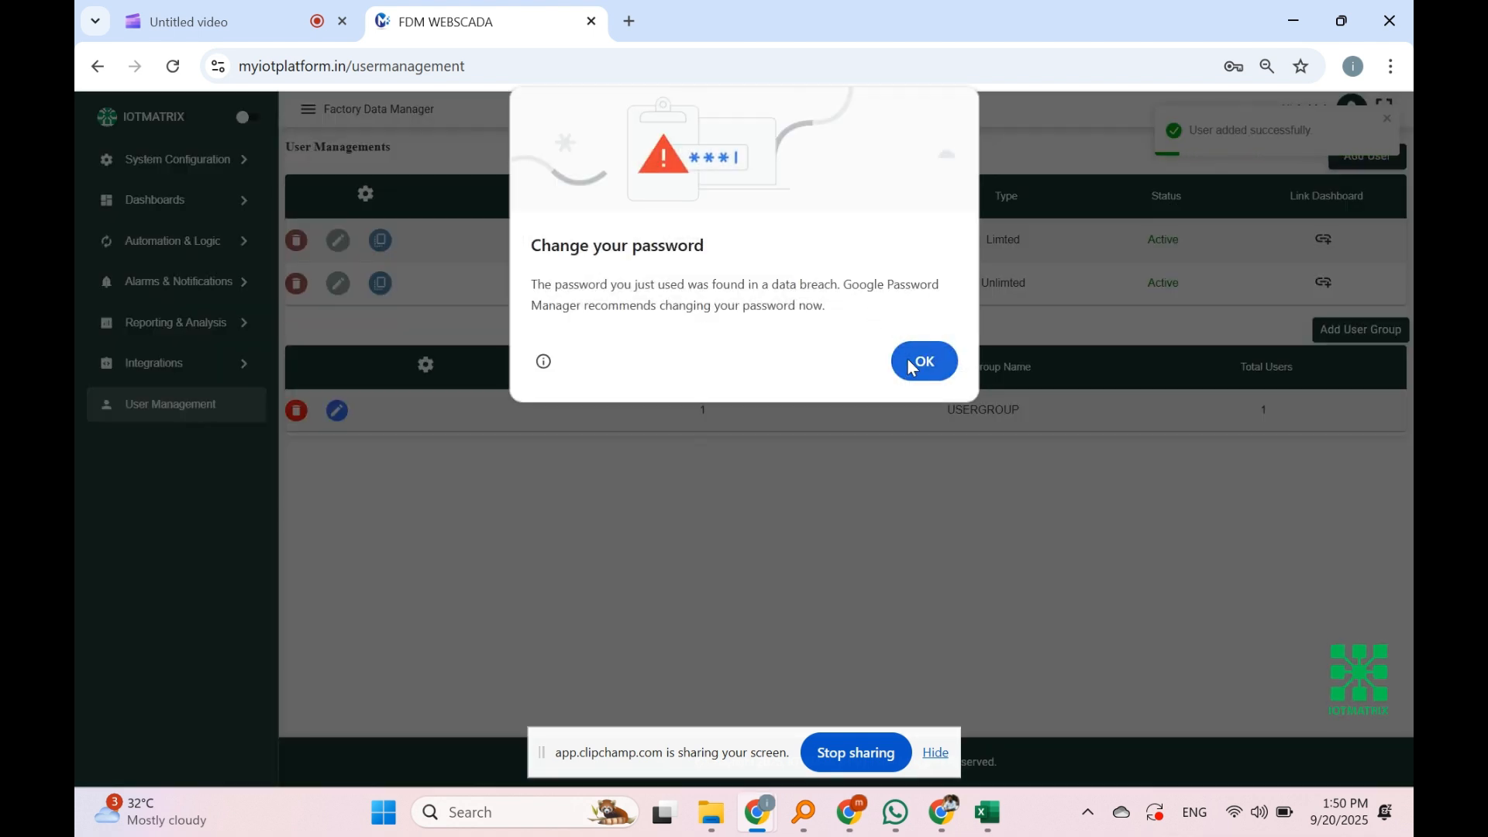
pyautogui.click(911, 367)
pyautogui.moveTo(607, 289); pyautogui.dragTo(748, 299)
pyautogui.click(1038, 310)
# Step: Link the Dynamic-type TEST SCREEN dashboard to the new user, save it, and open a new browser tab
pyautogui.click(1324, 283)
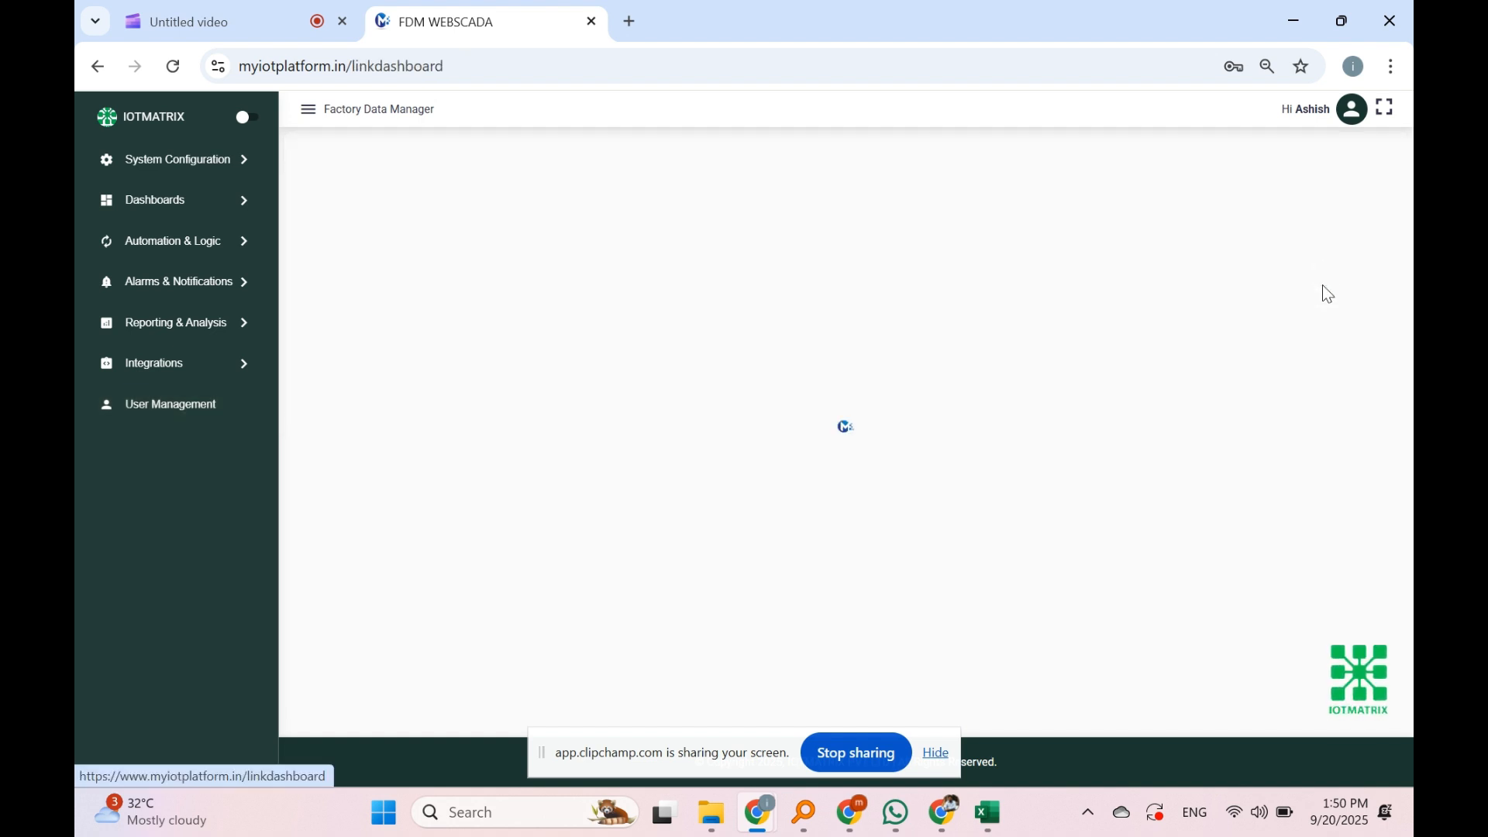
pyautogui.click(1241, 146)
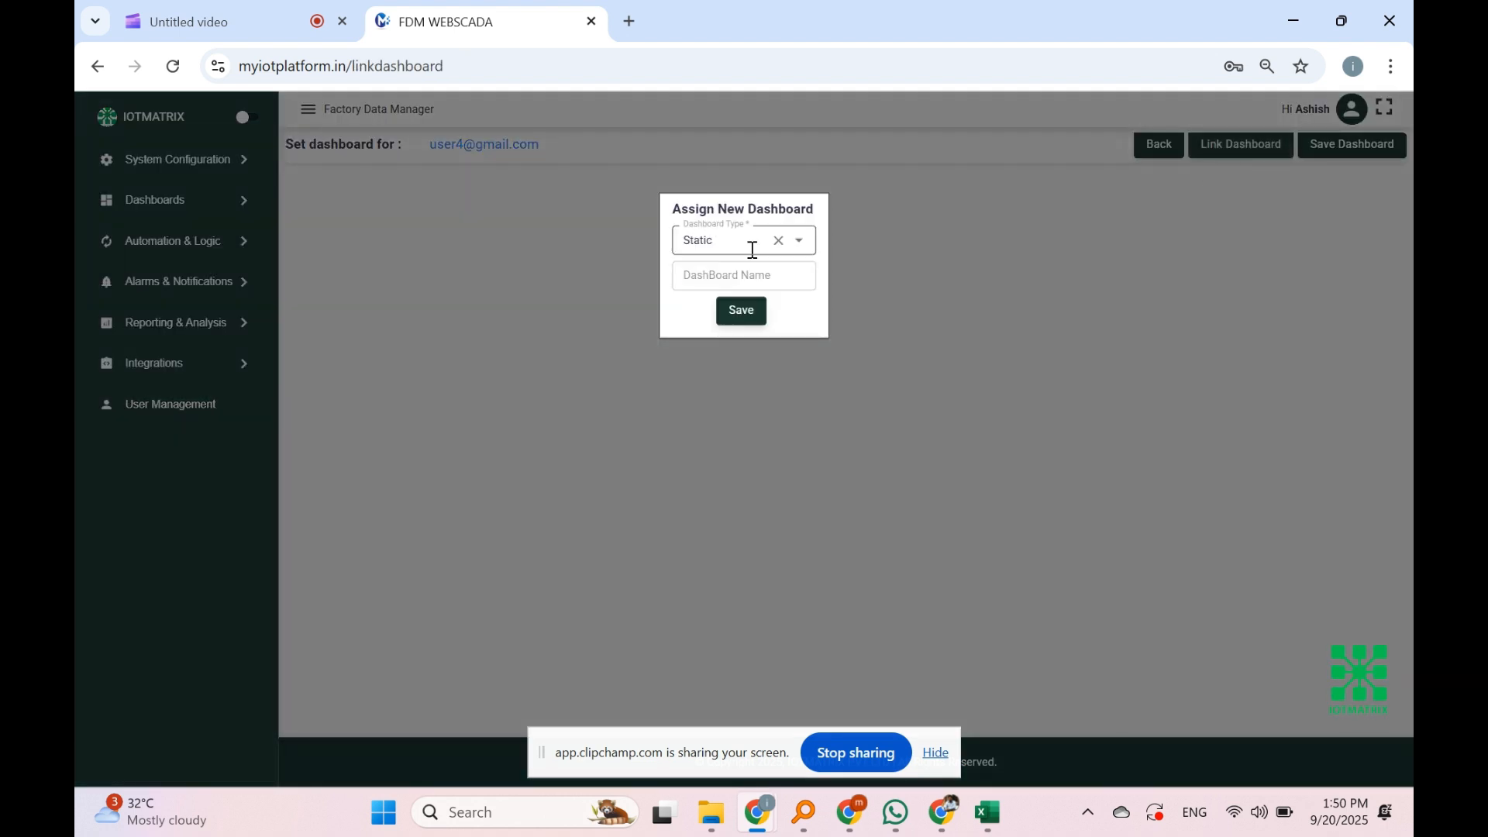
pyautogui.click(746, 243)
pyautogui.click(753, 310)
pyautogui.click(728, 256)
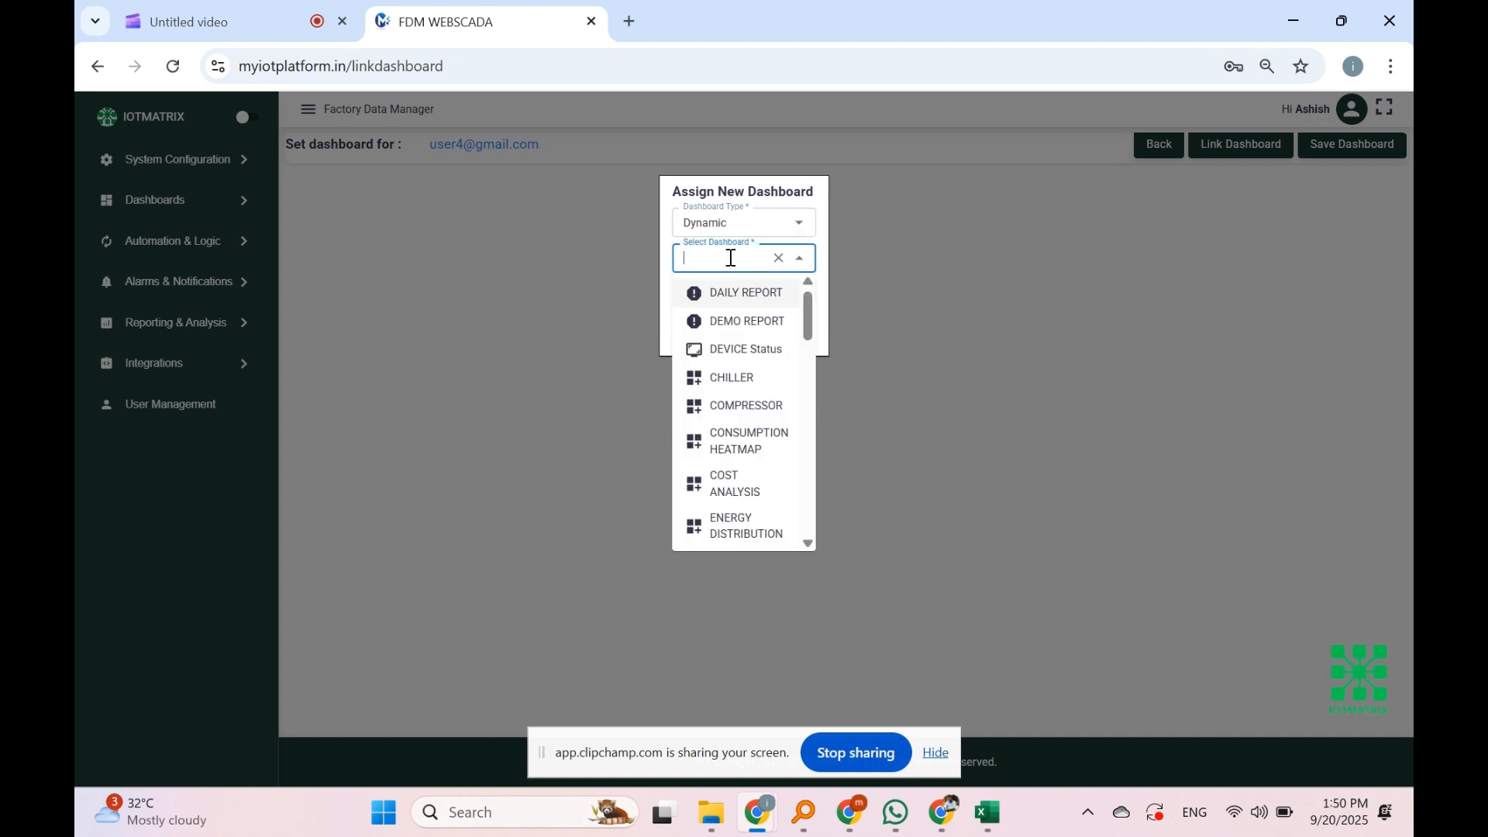
pyautogui.write('HOM')
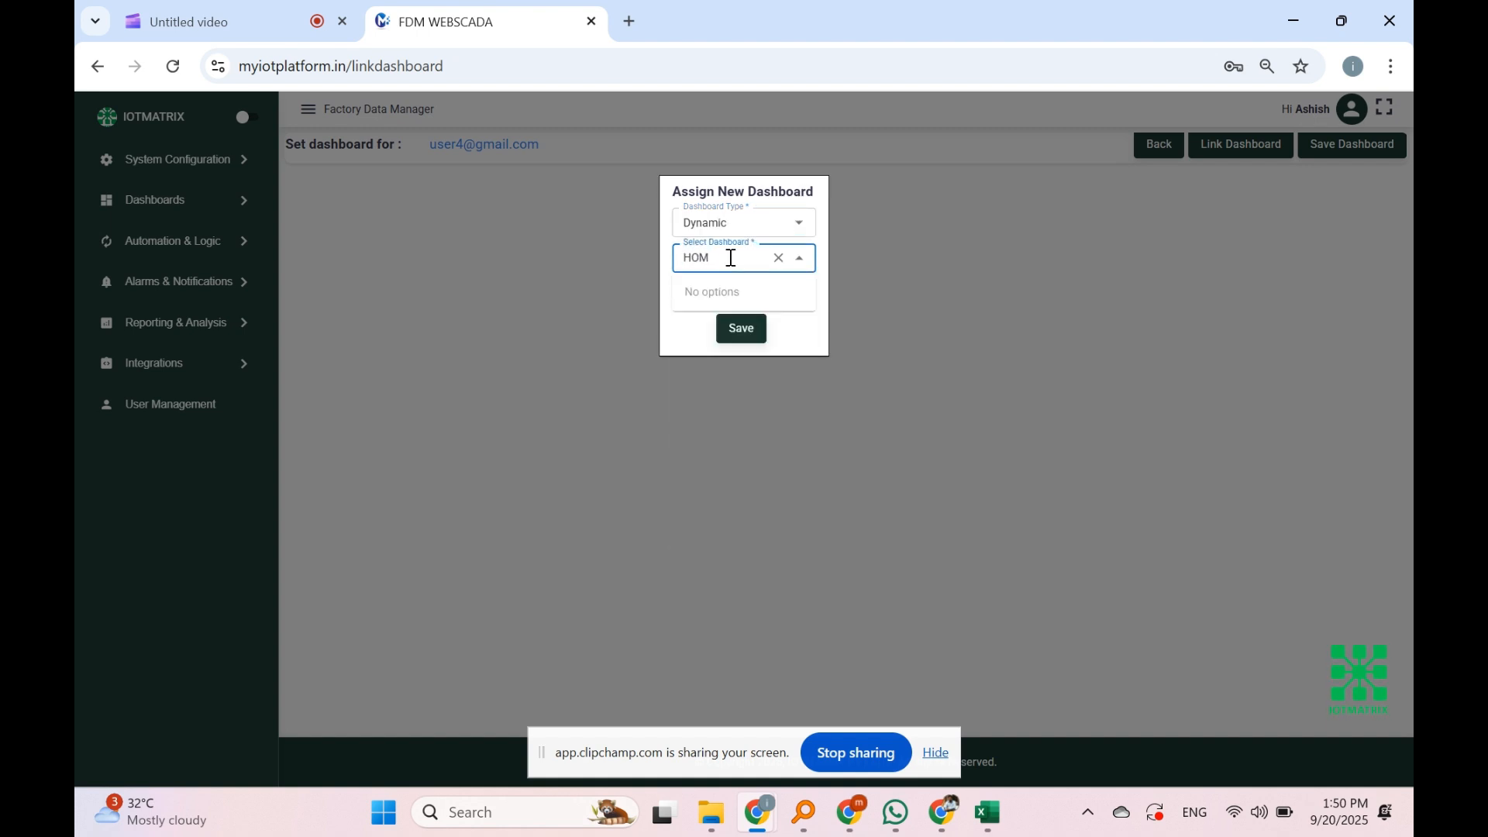
pyautogui.press('BackSpace')
pyautogui.press('BackSpace')
pyautogui.press('BackSpace')
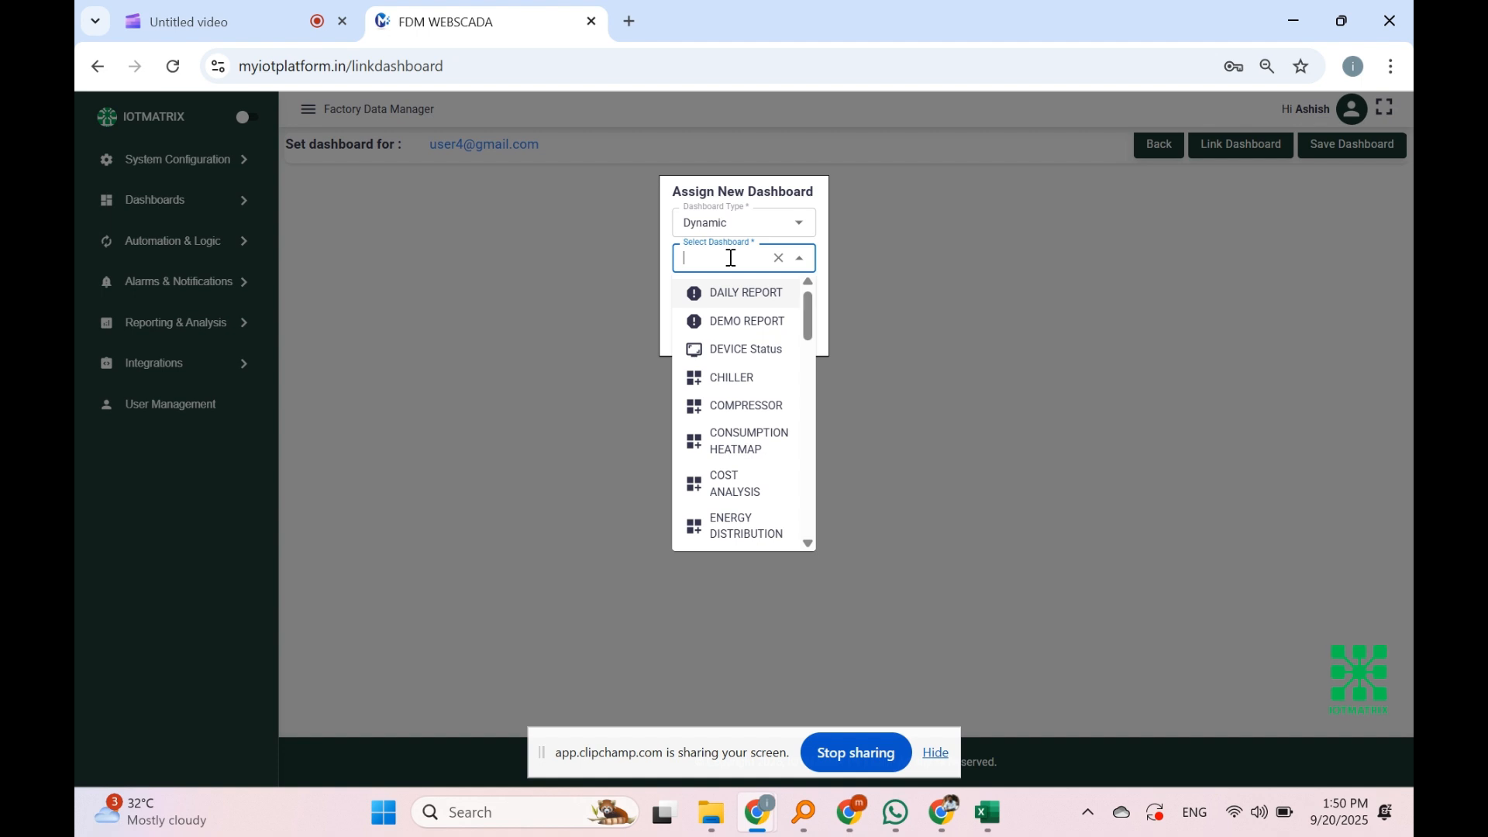
pyautogui.write('tes')
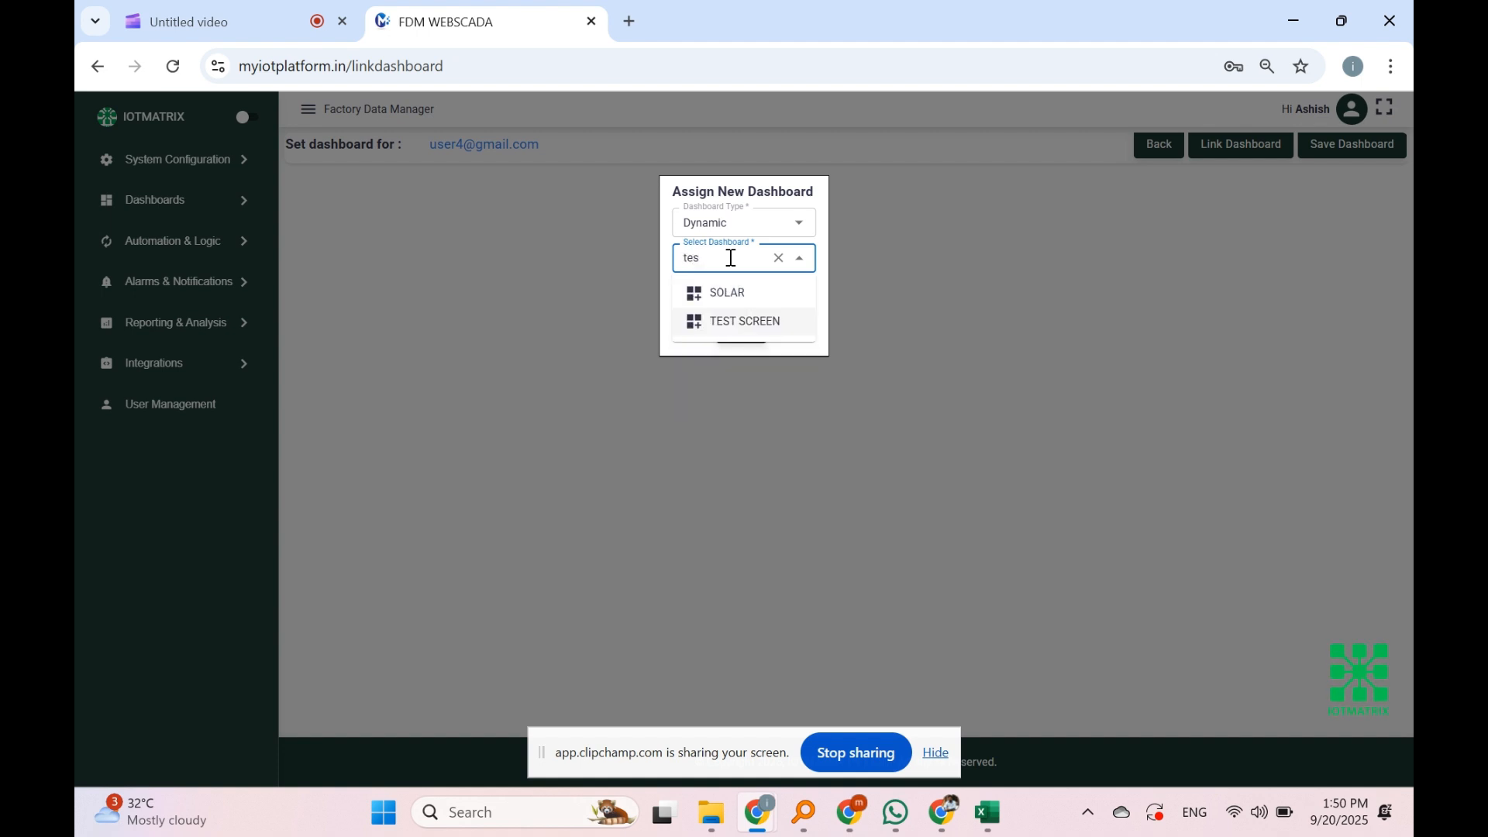
pyautogui.click(747, 327)
pyautogui.click(749, 331)
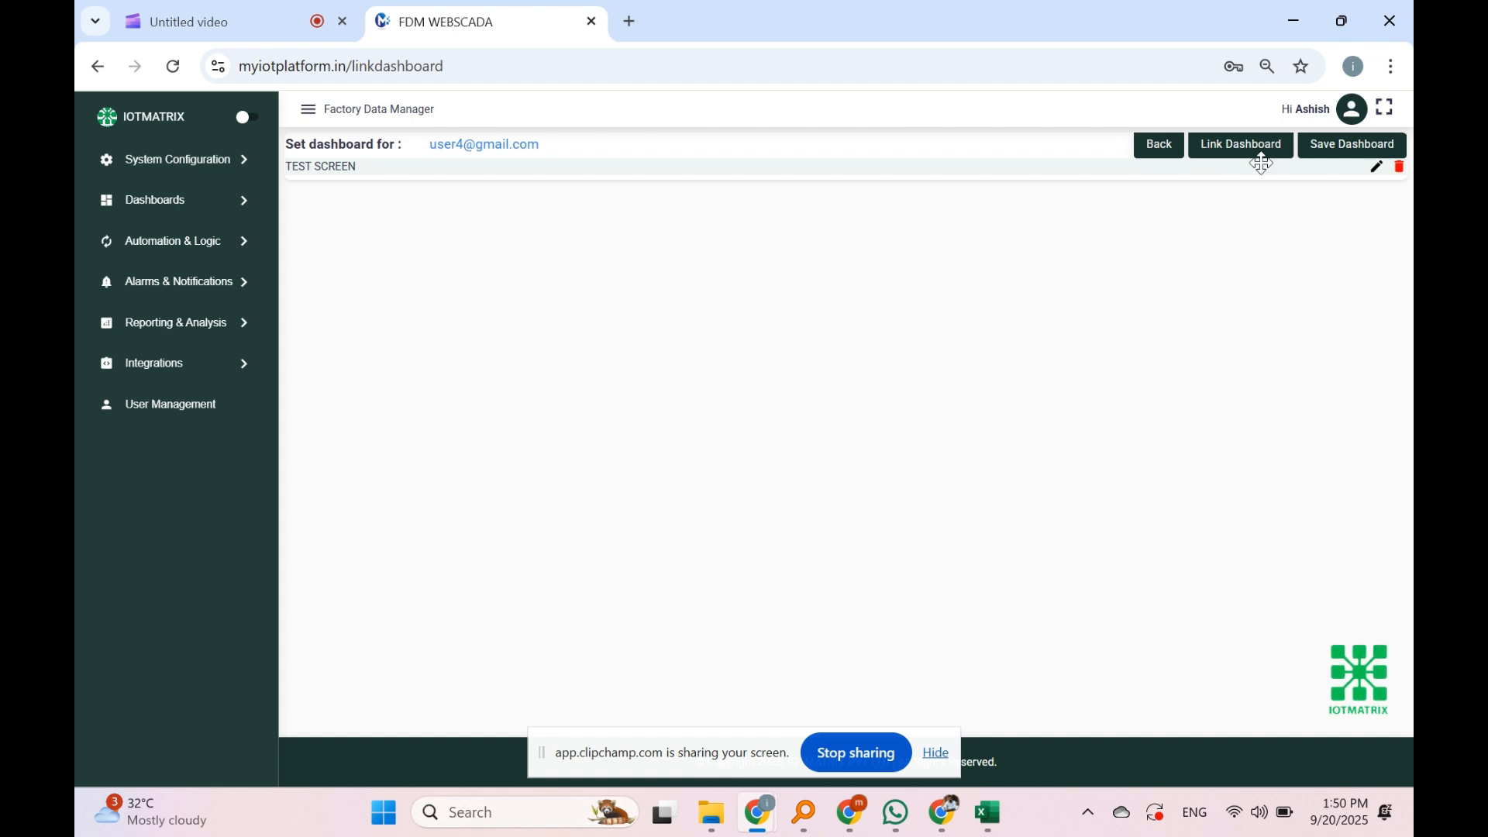
pyautogui.click(1349, 151)
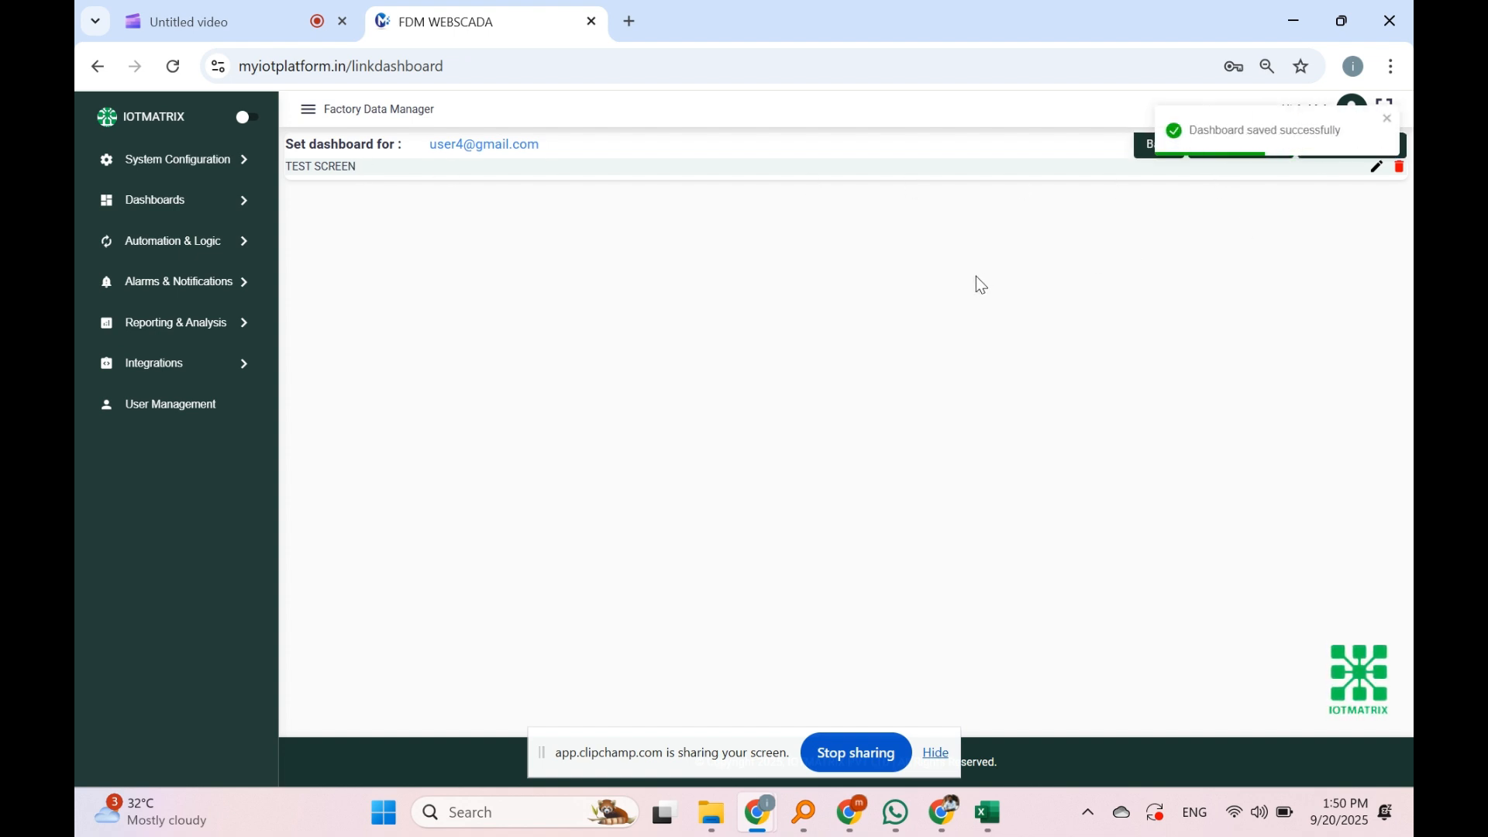
pyautogui.click(631, 21)
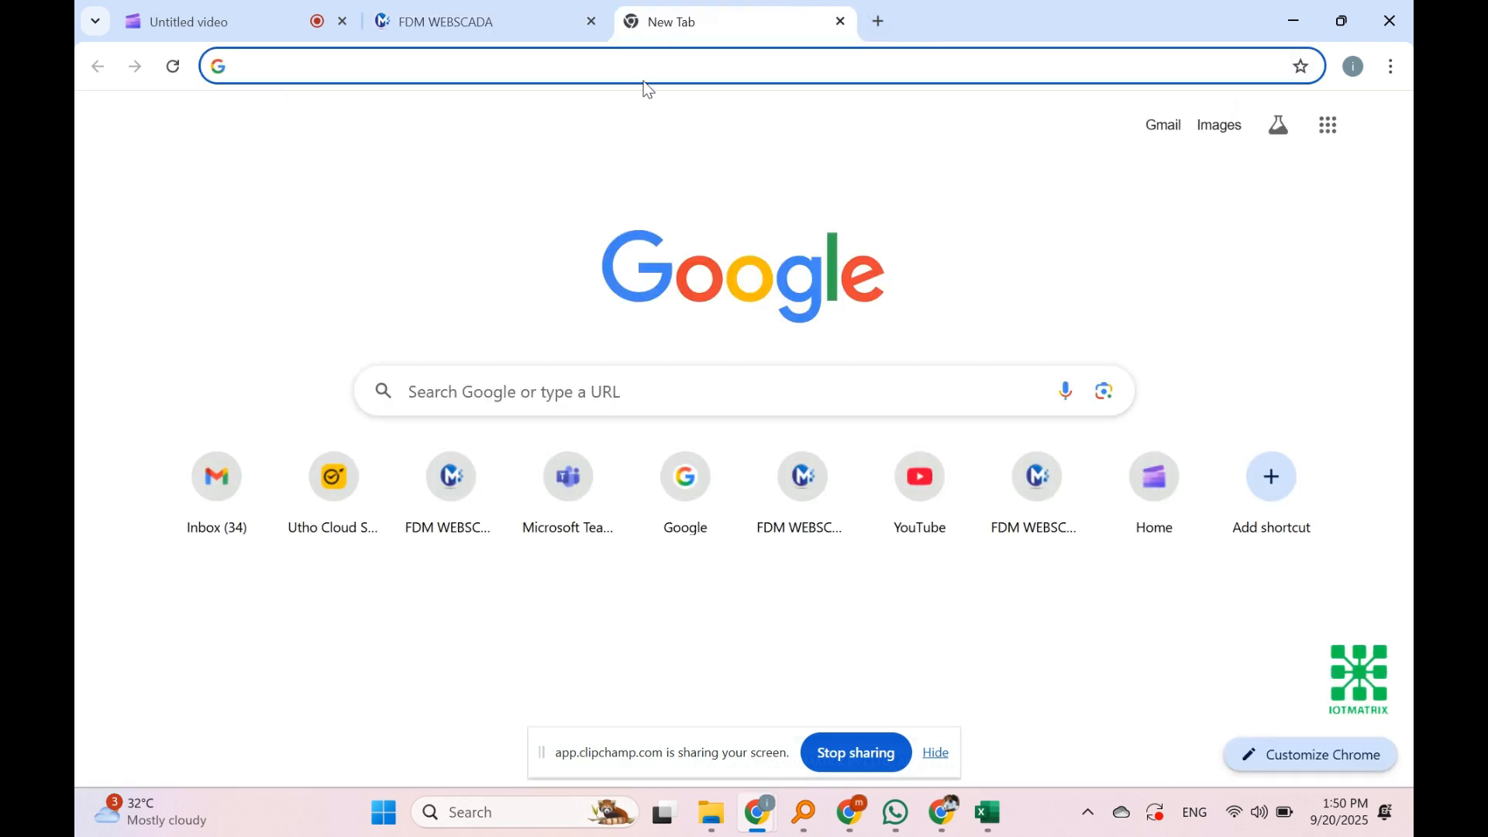
# Step: Sign in at myiotplatform.in as a User with the new account's email and password, dismissing Chrome's password warning
pyautogui.write('my')
pyautogui.press('Return')
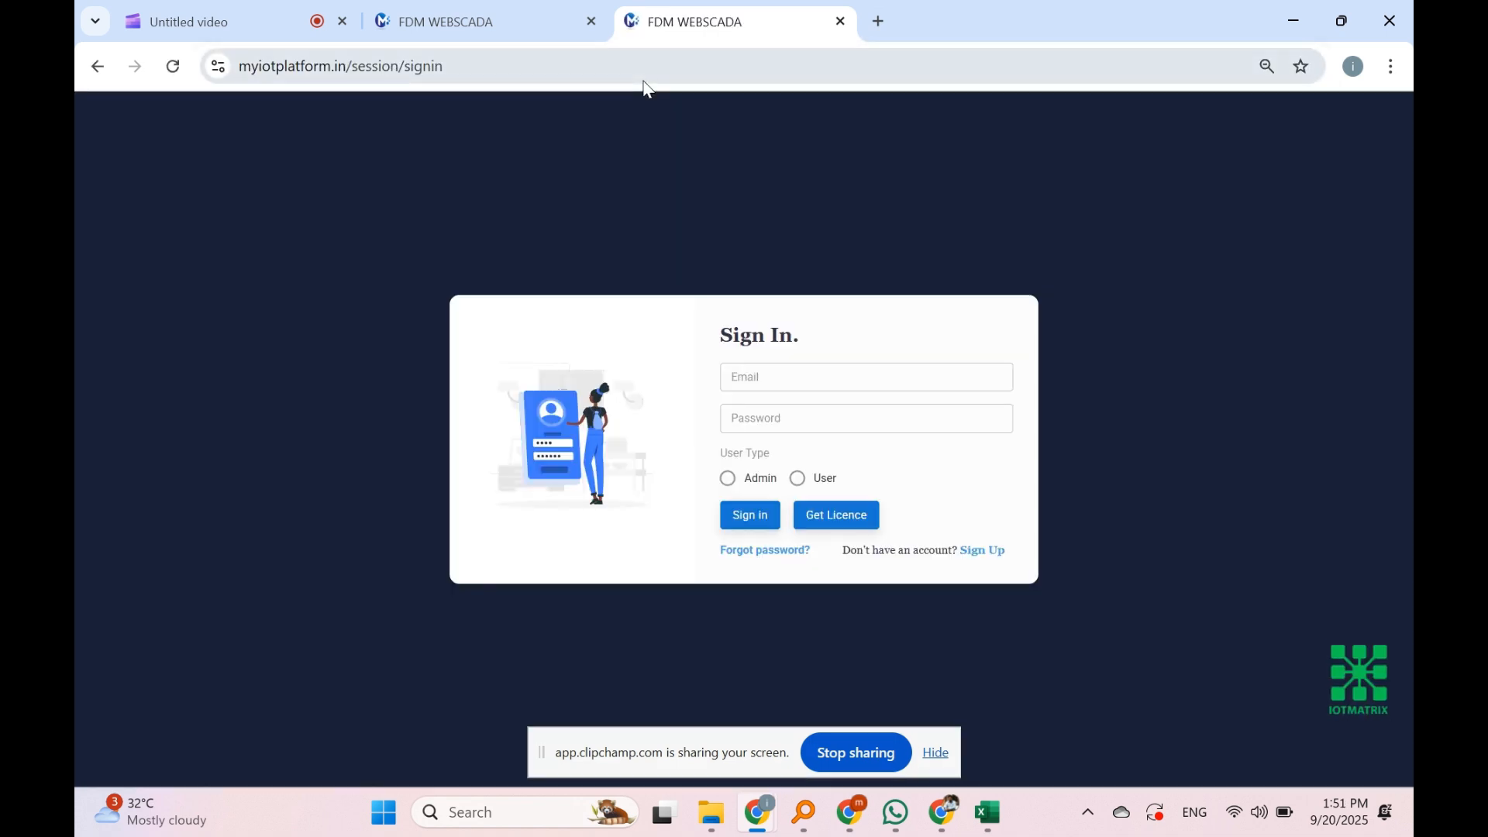
pyautogui.click(803, 372)
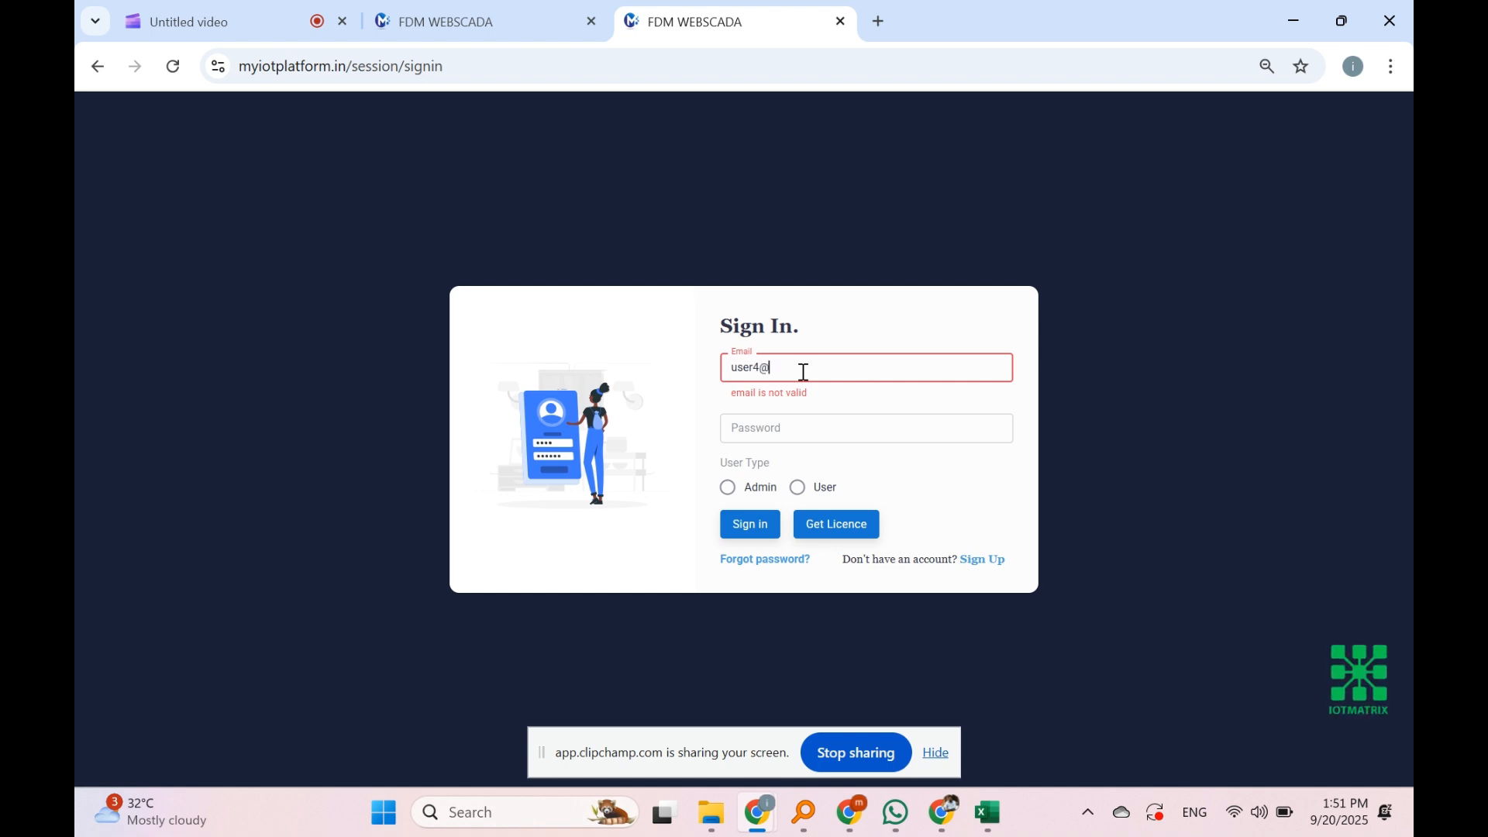
pyautogui.press('Tab')
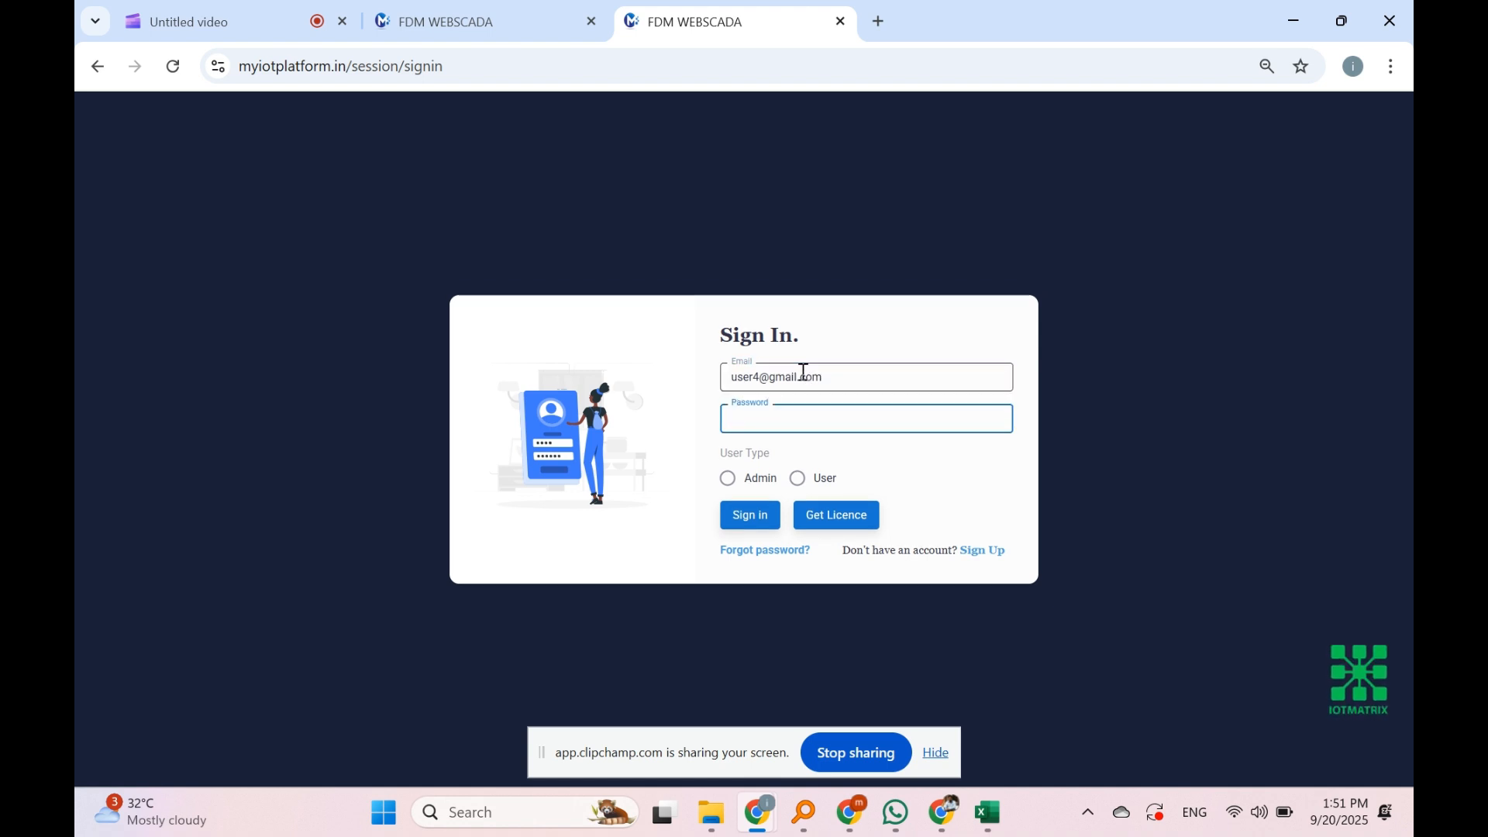
pyautogui.write('••••••••')
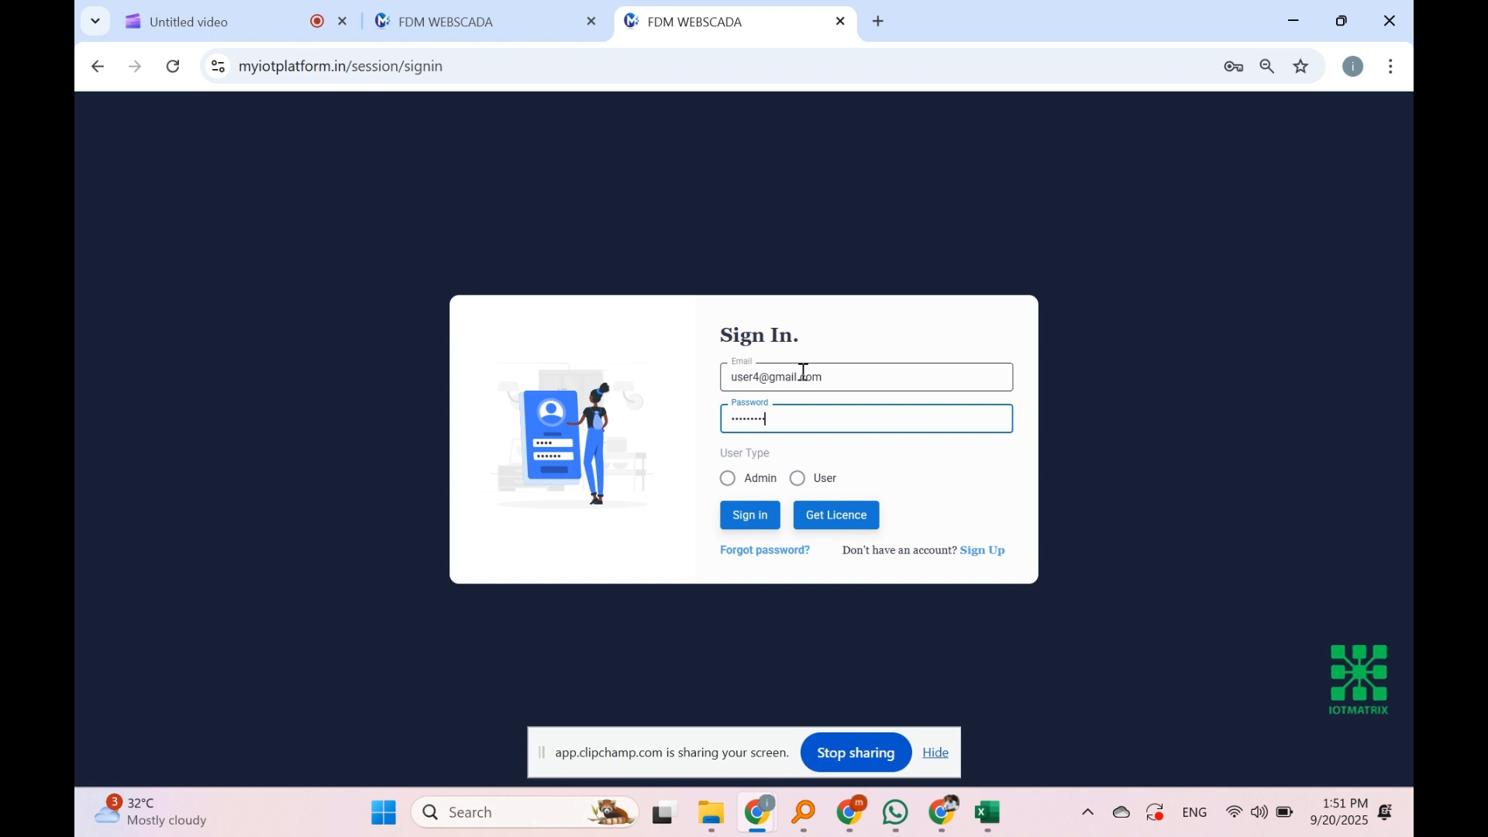
pyautogui.click(826, 480)
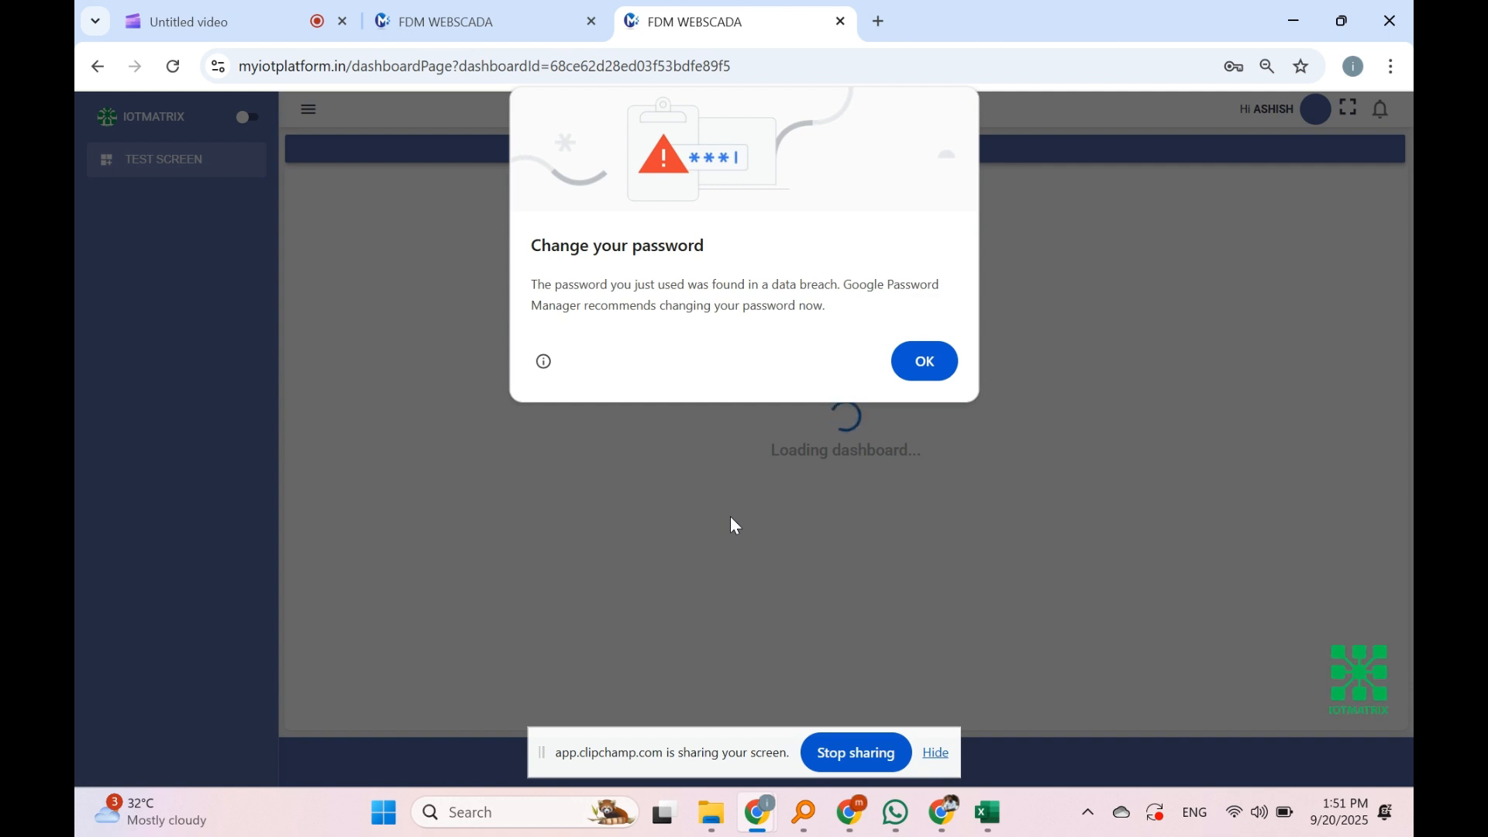
pyautogui.click(946, 370)
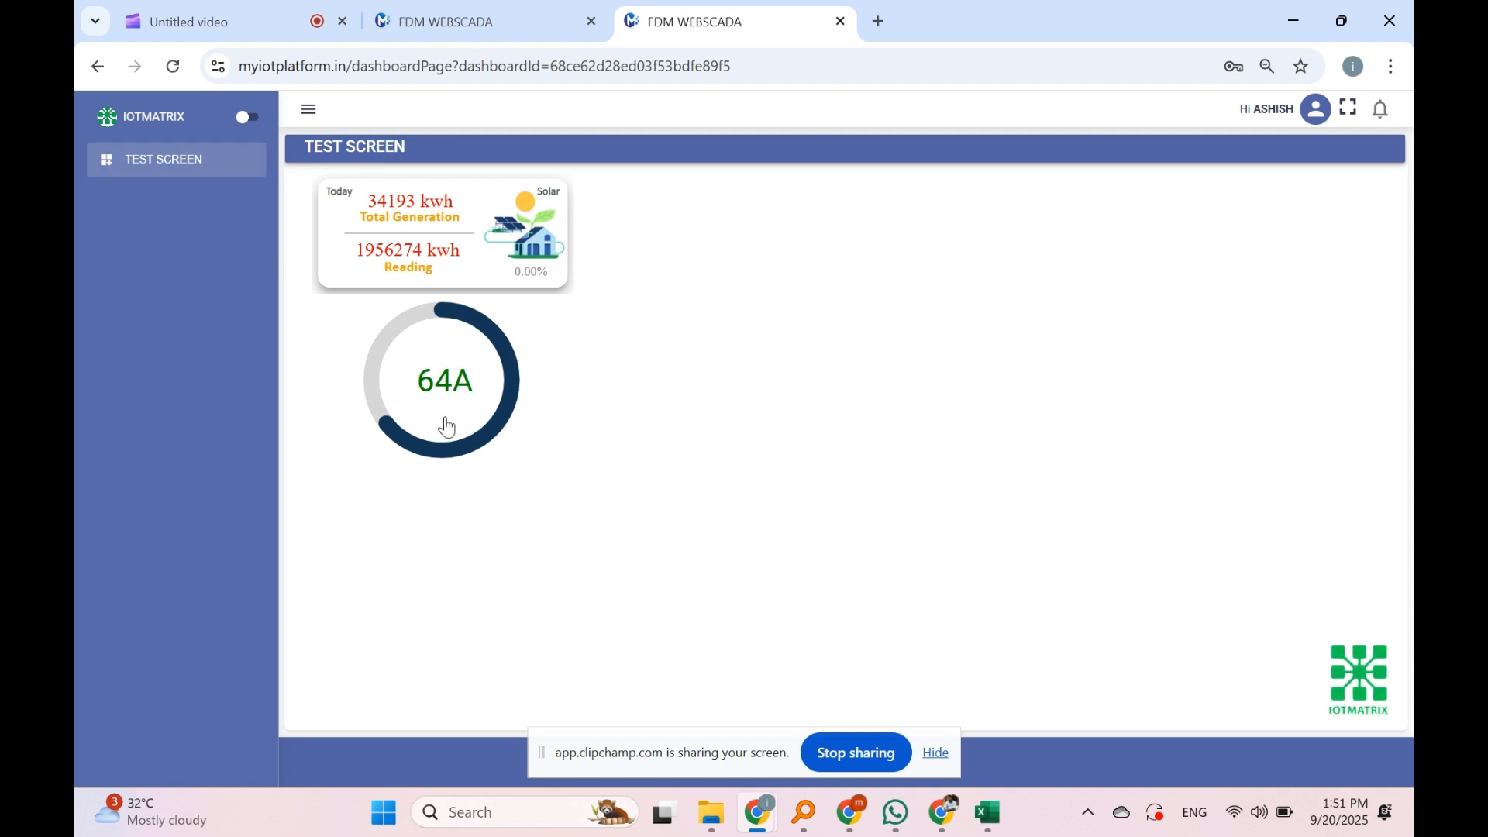
# Step: Alias the linked TEST SCREEN dashboard as Home, save the dashboard links, and reload the user's view
pyautogui.click(465, 15)
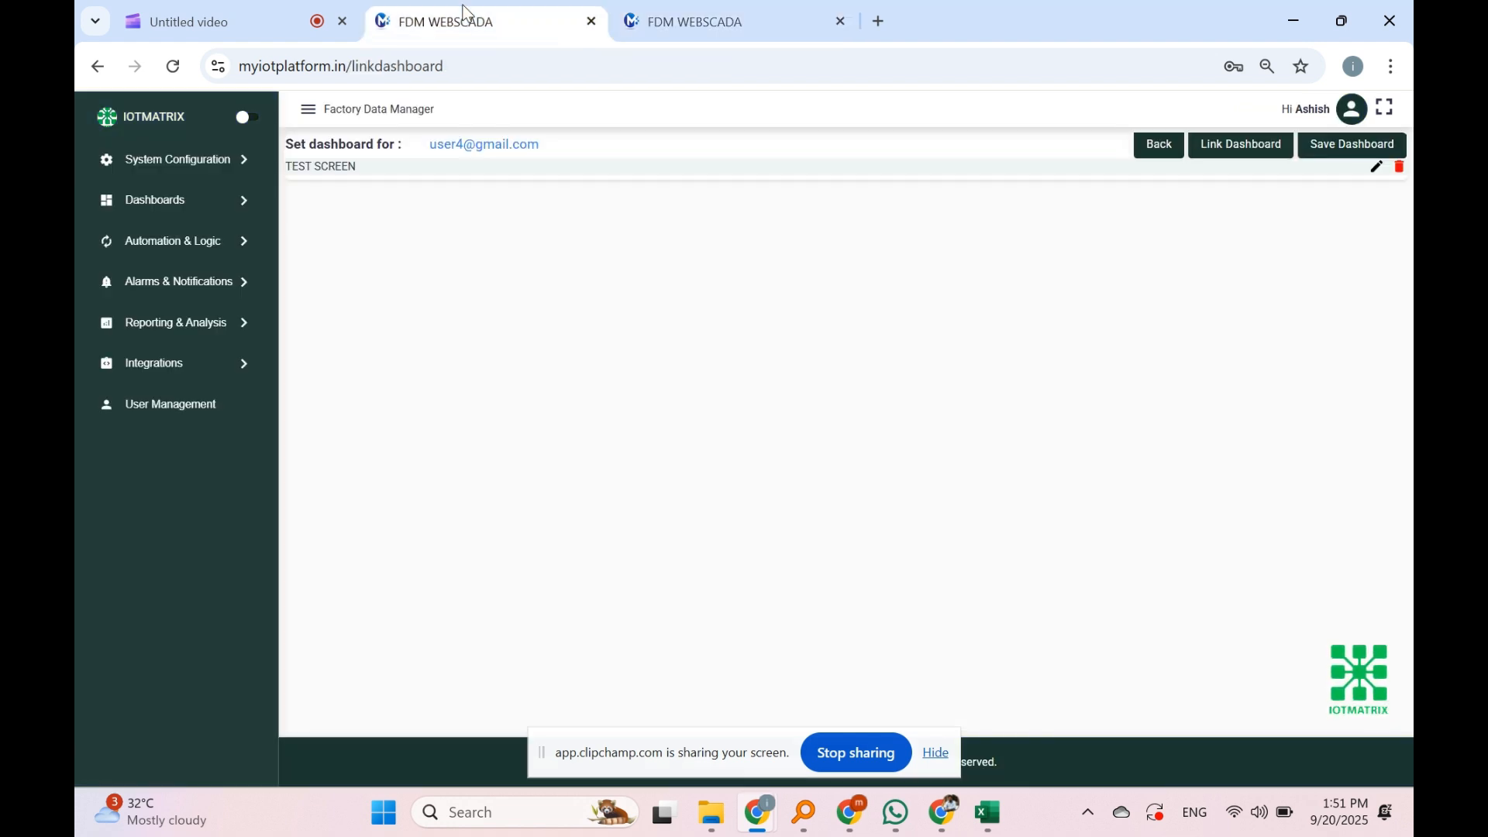
pyautogui.click(1376, 168)
pyautogui.click(746, 292)
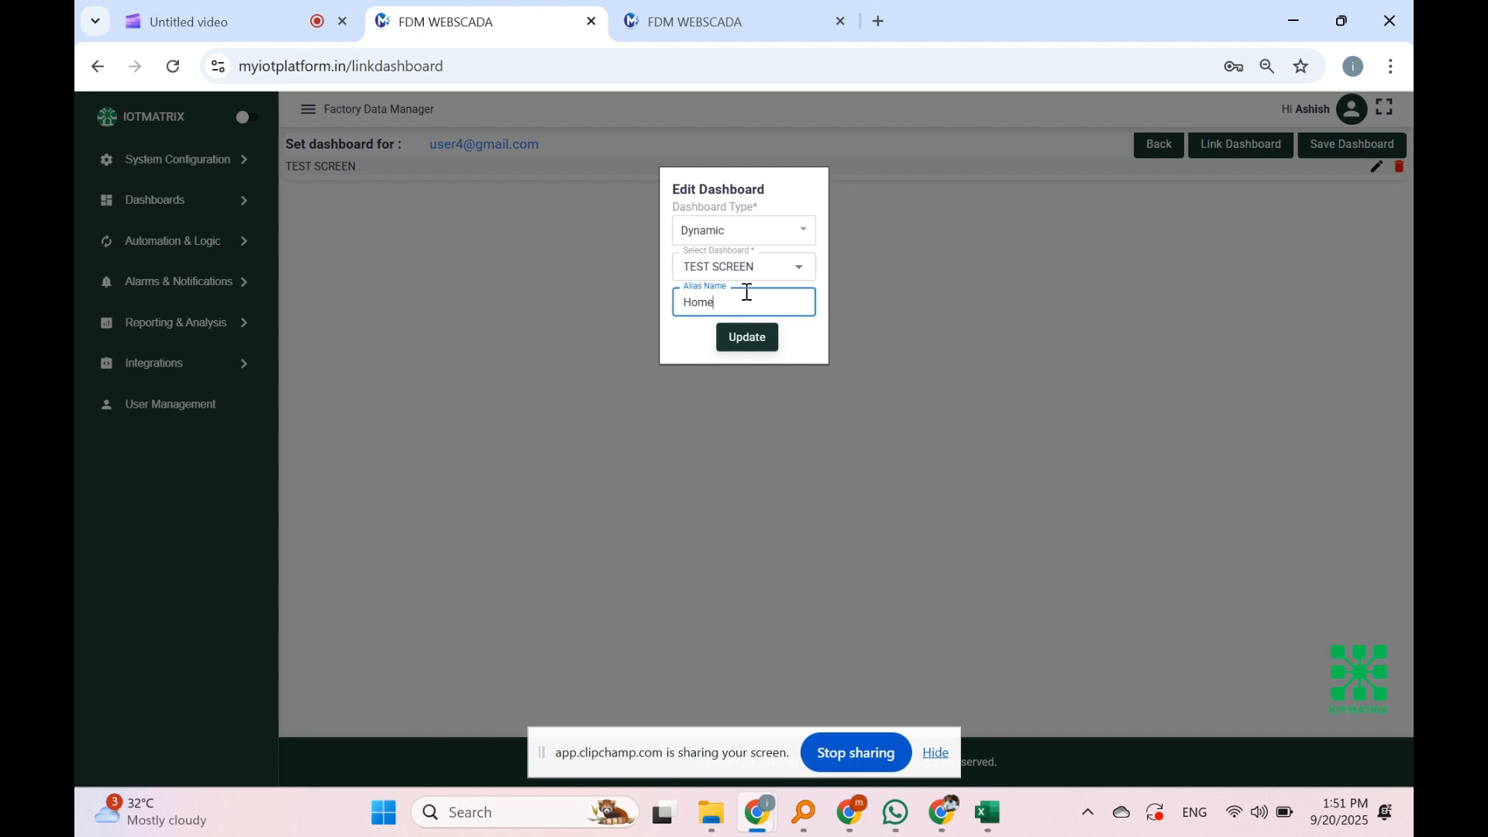
pyautogui.write('Home')
pyautogui.click(751, 340)
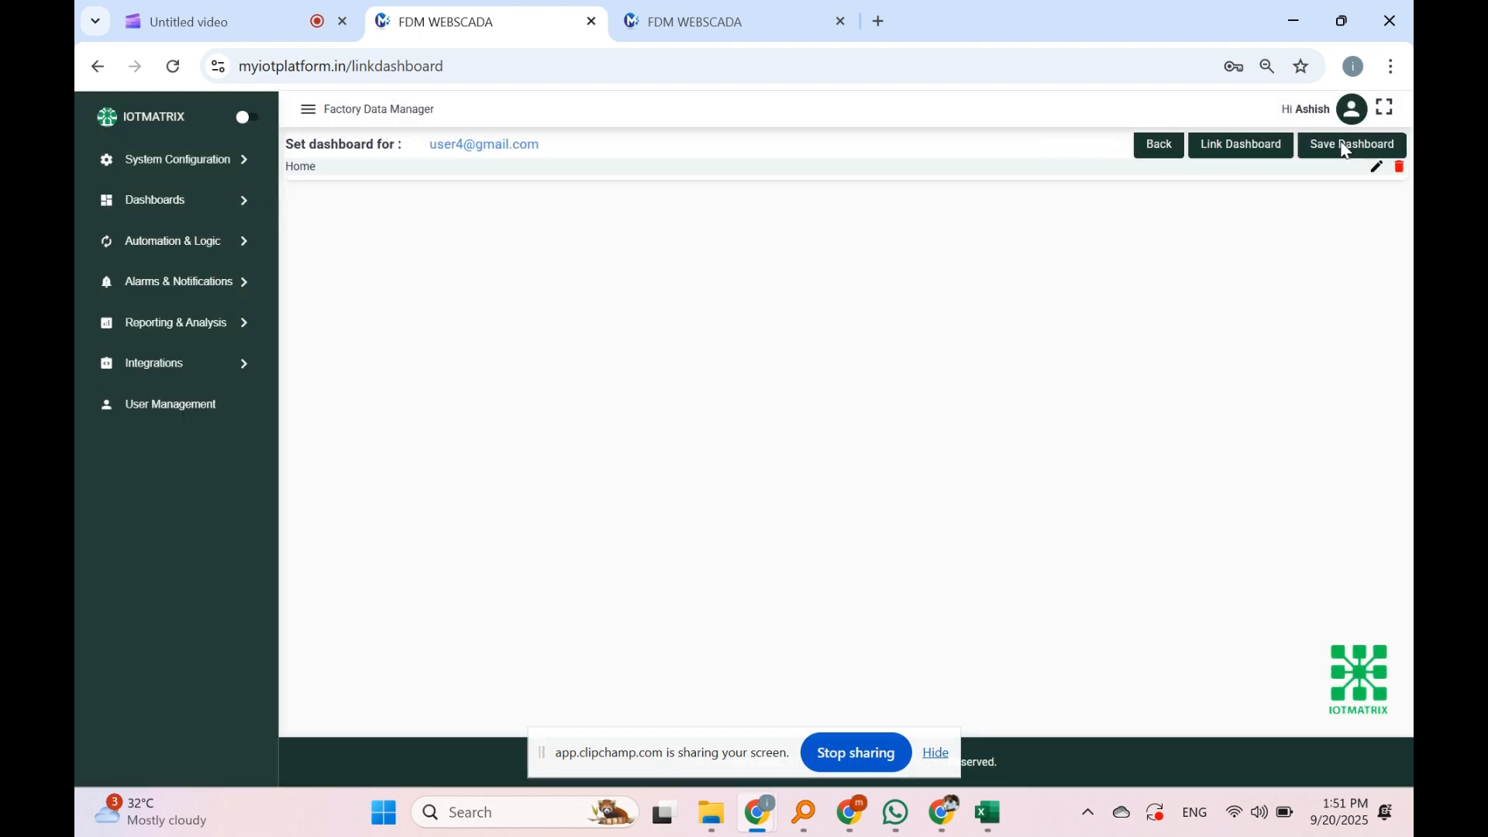
pyautogui.click(1303, 155)
pyautogui.click(697, 21)
pyautogui.click(173, 75)
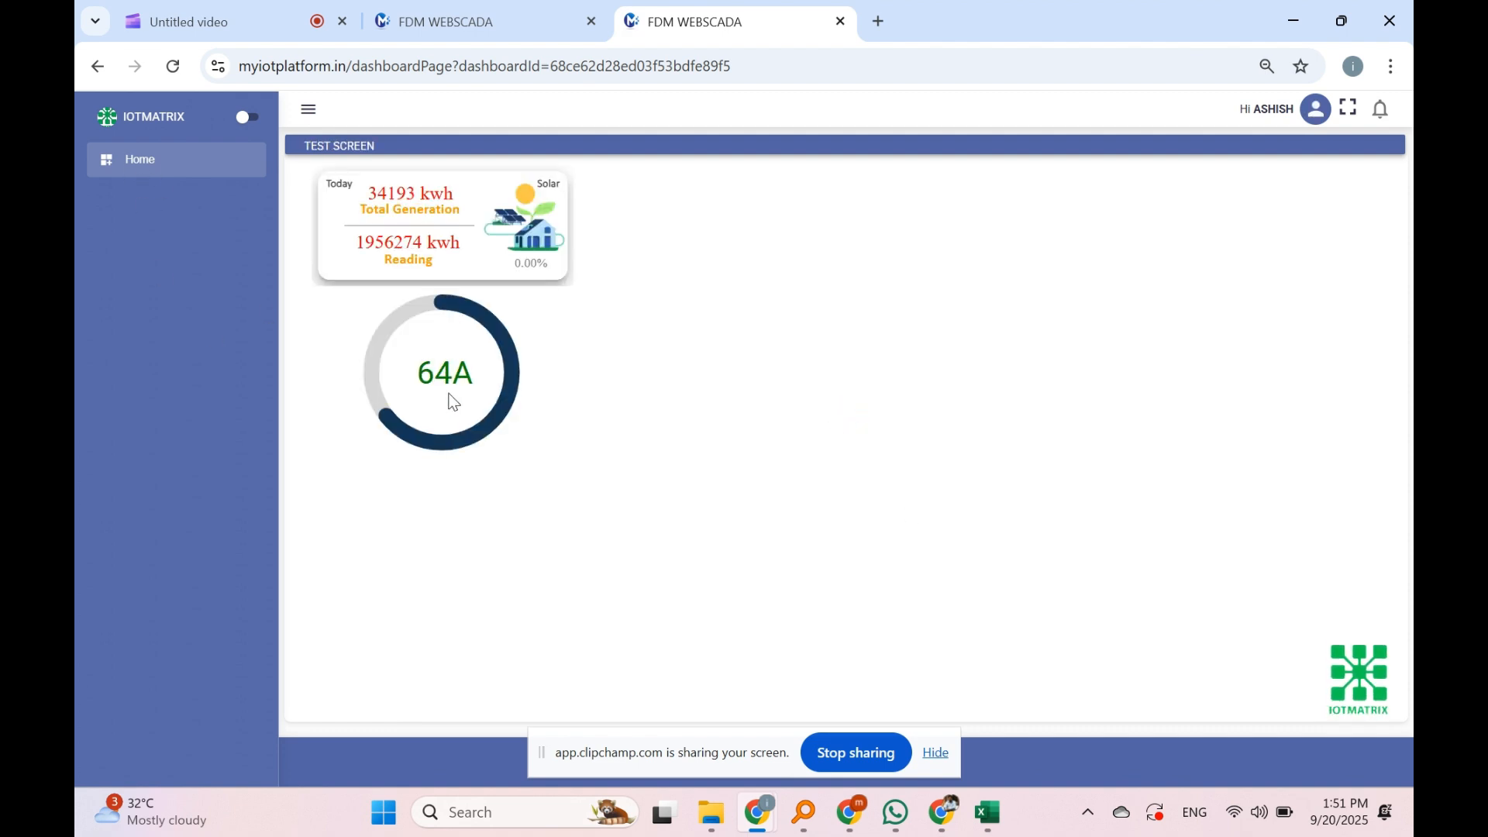
pyautogui.click(445, 380)
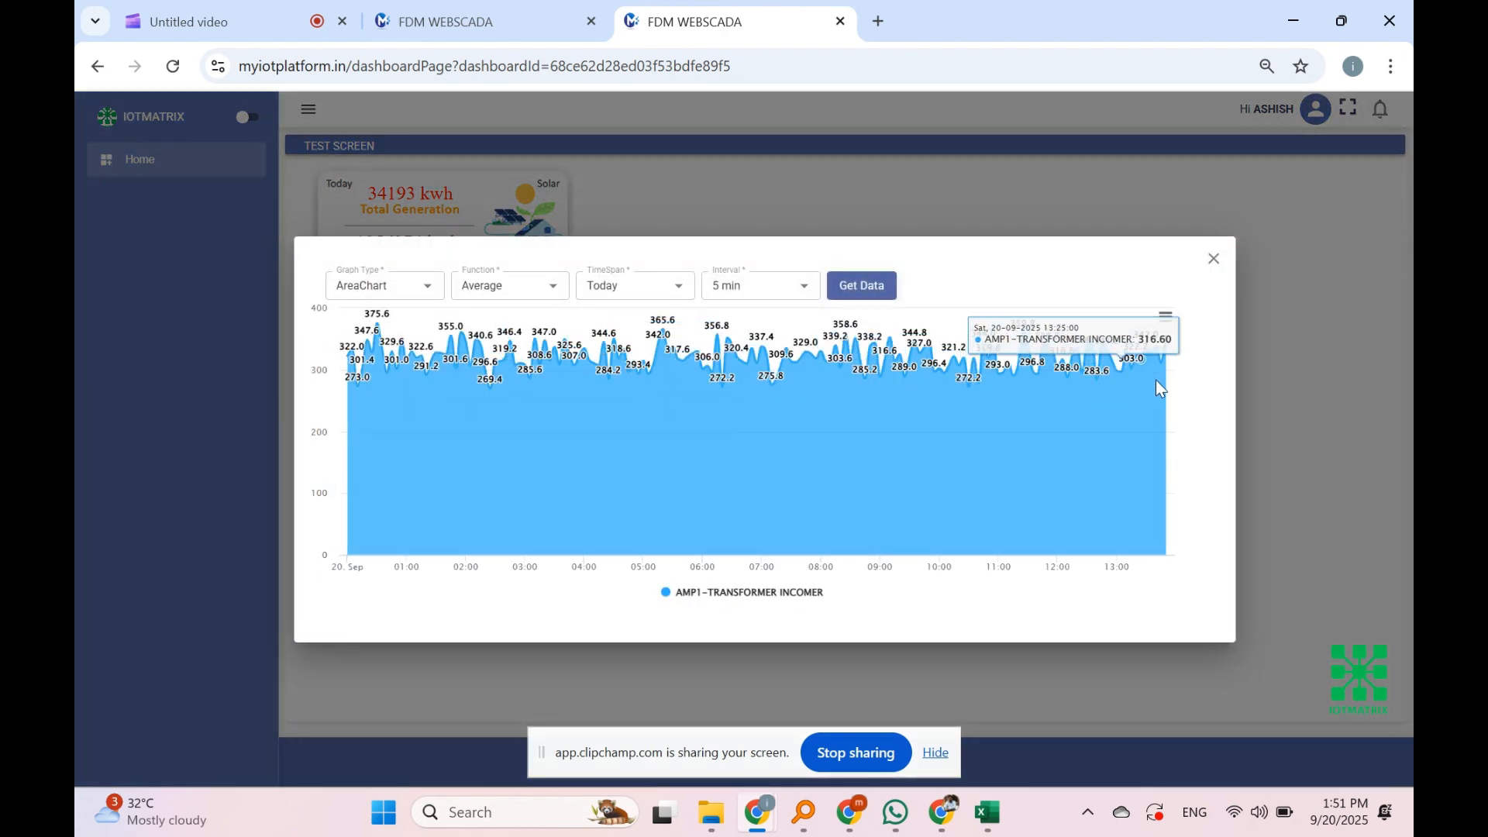
pyautogui.click(1214, 258)
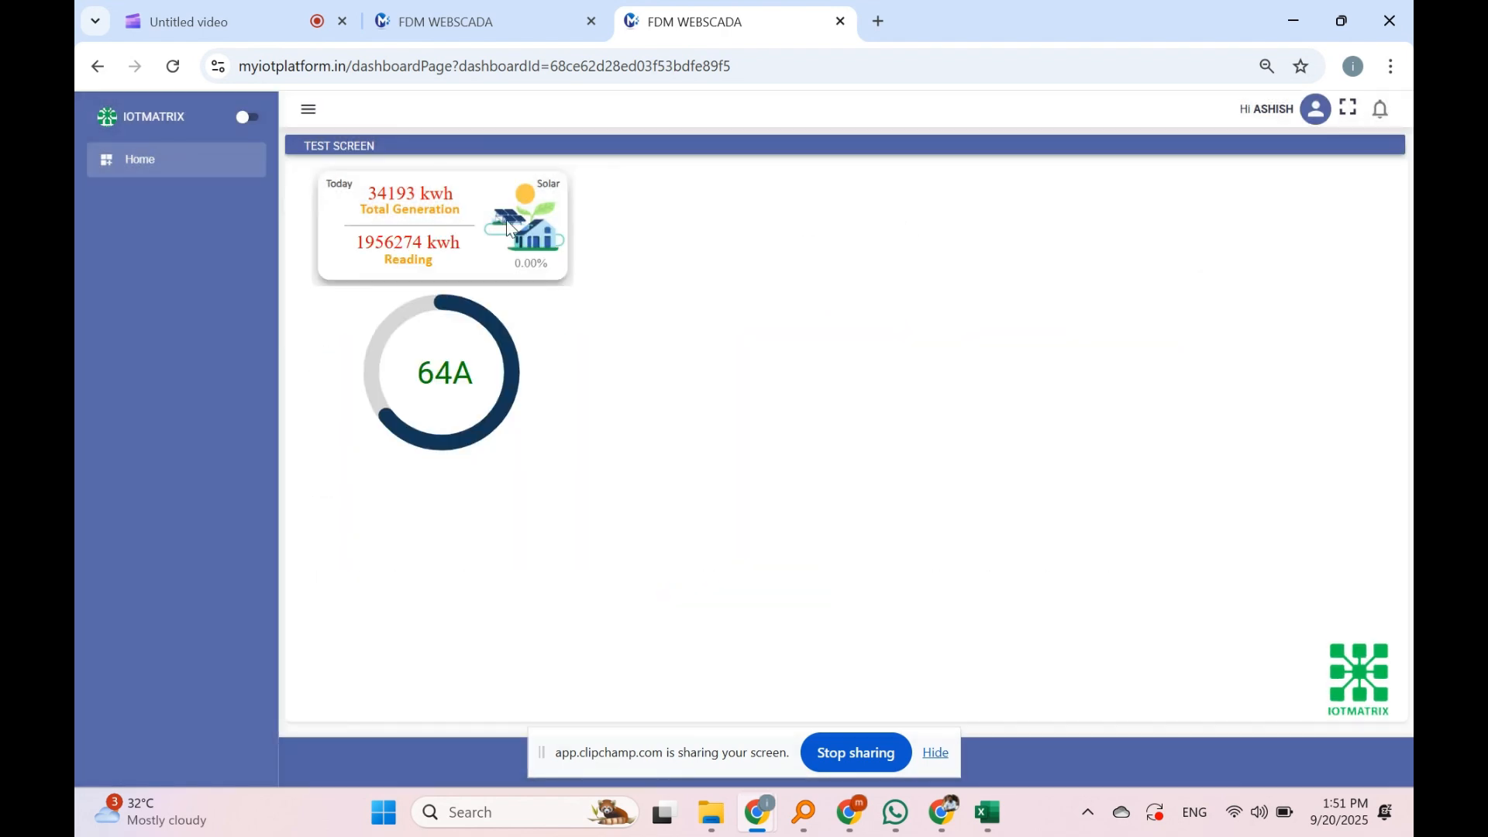
pyautogui.click(389, 246)
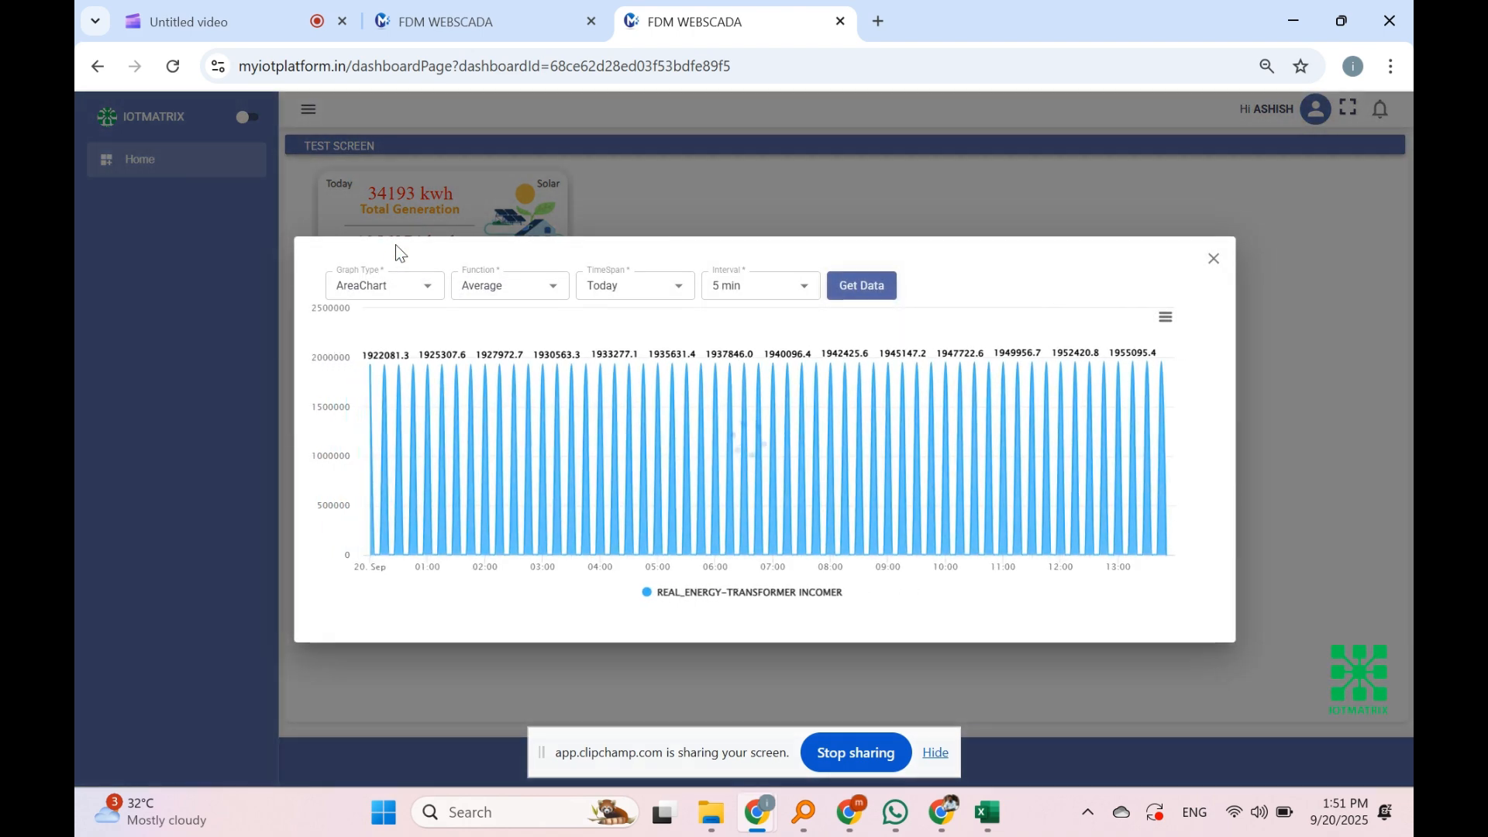
pyautogui.click(1214, 258)
pyautogui.click(417, 194)
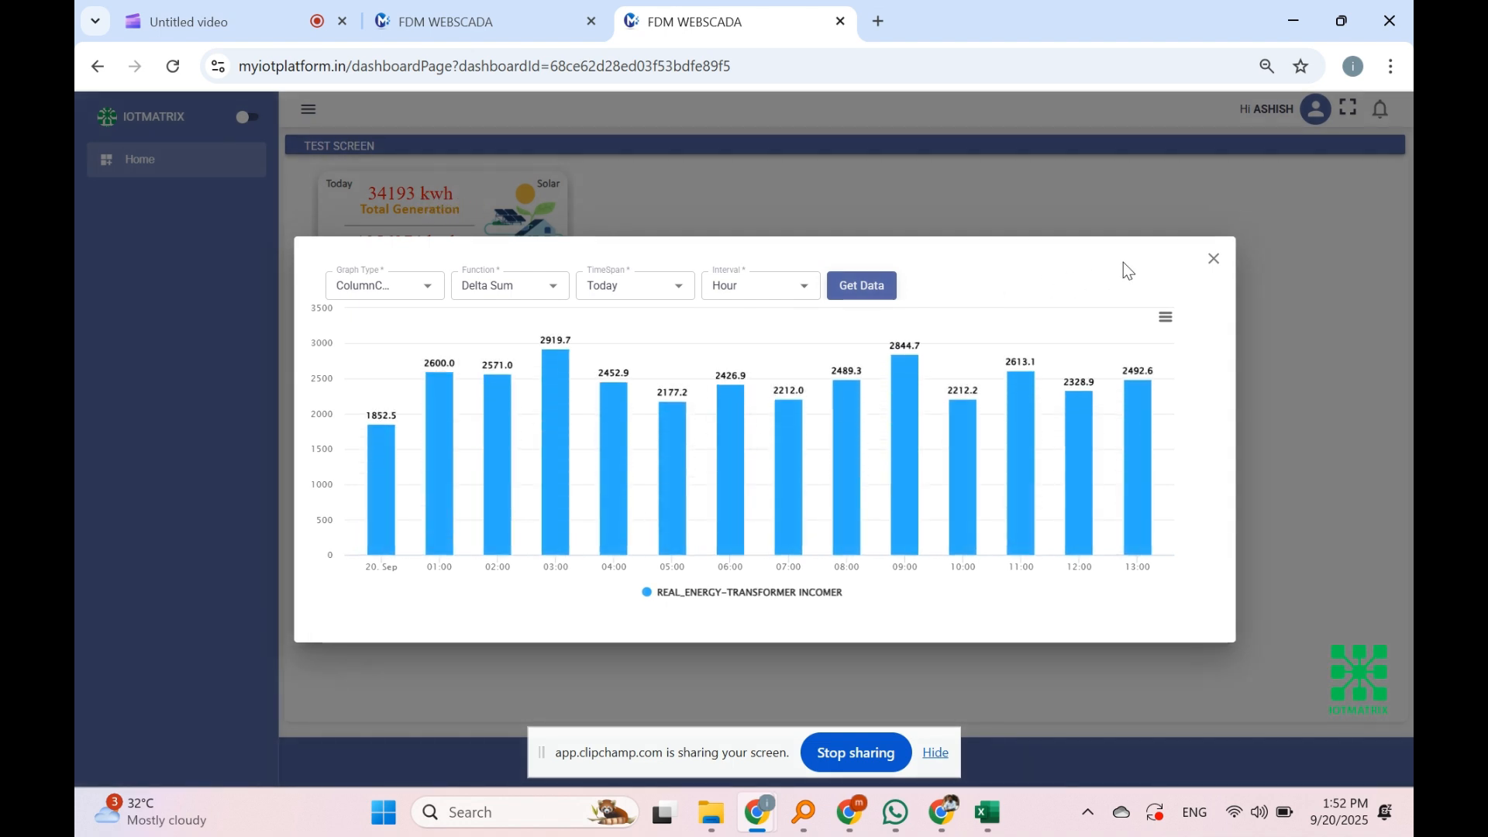
pyautogui.click(1214, 260)
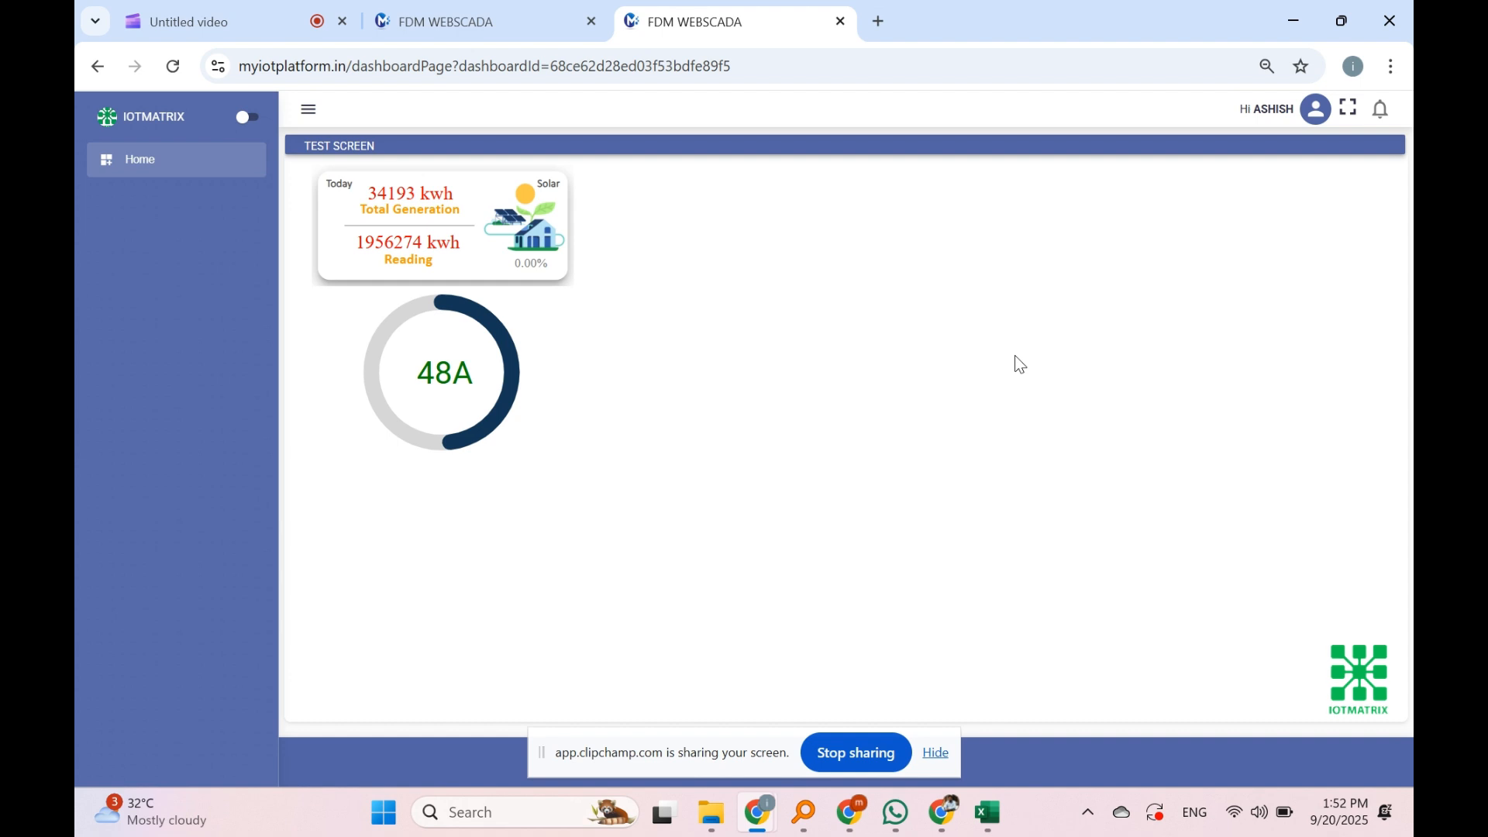
pyautogui.click(935, 758)
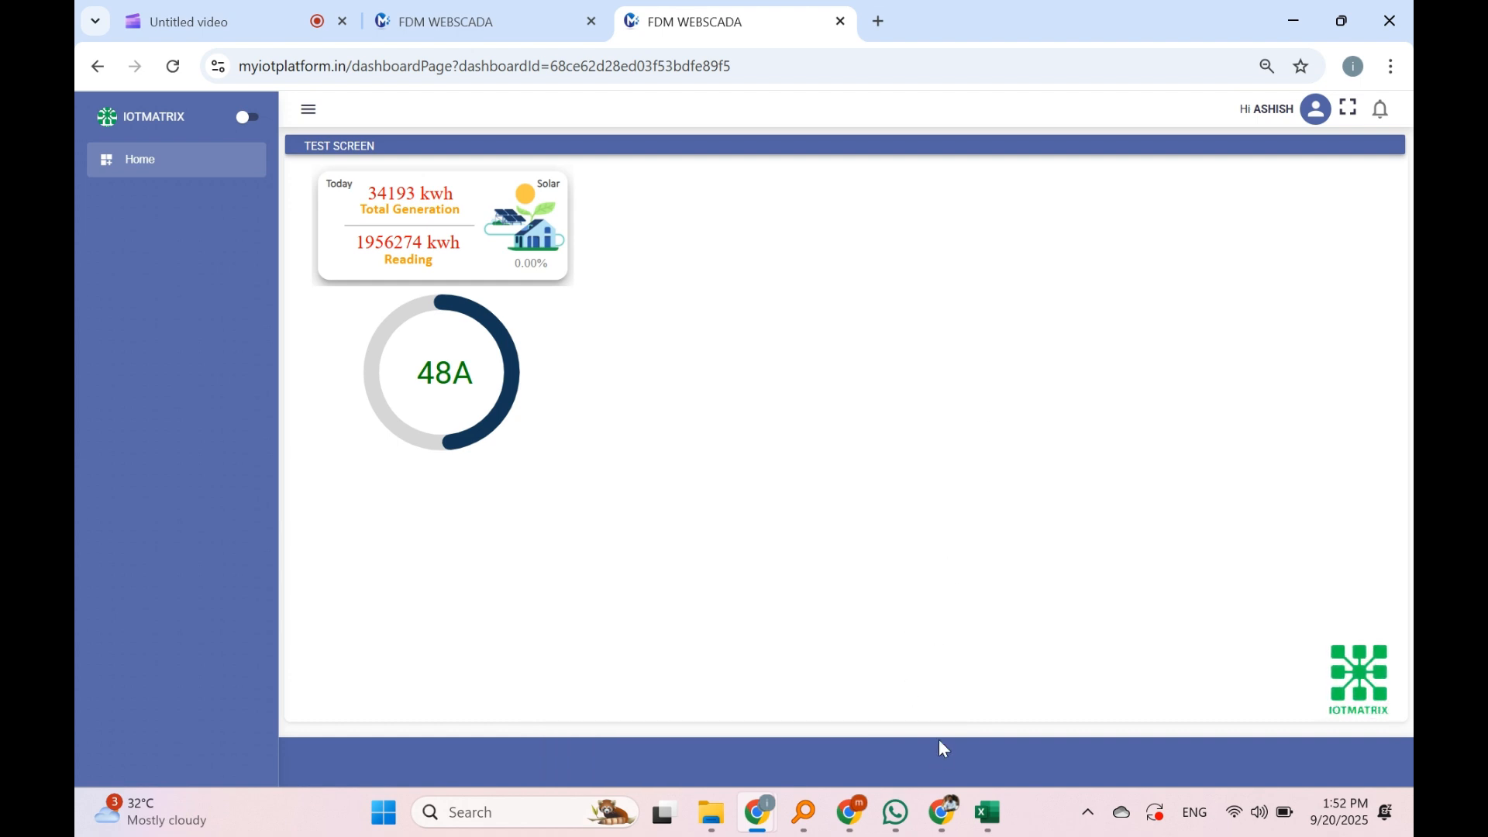